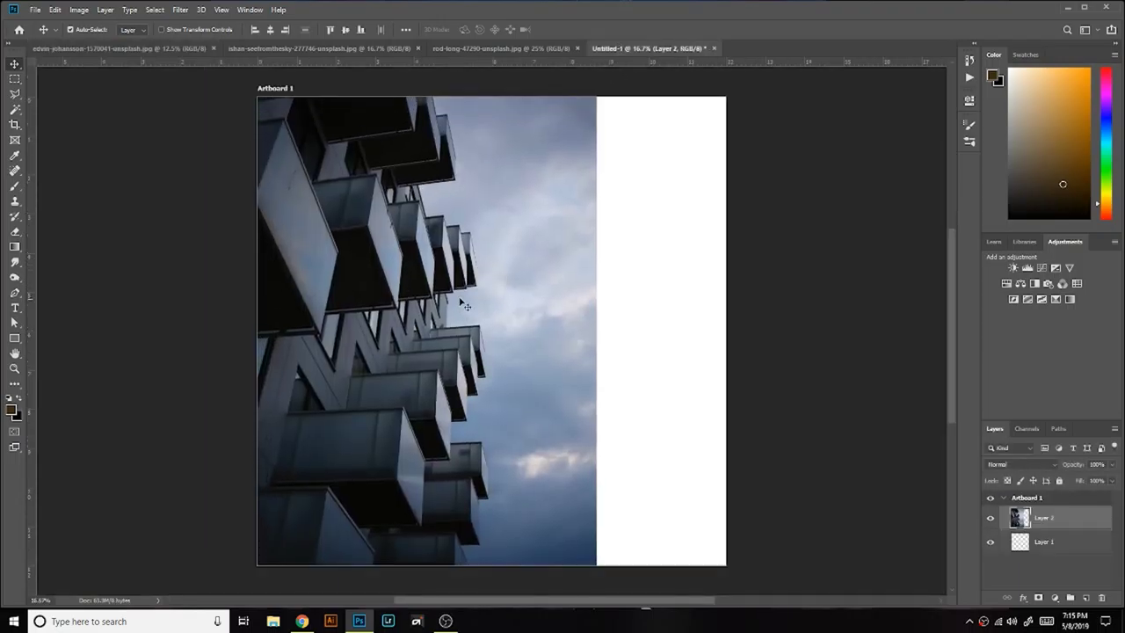
Step: Place the building photo in the artboard and scale it down the left side
drag(617, 46, 470, 280)
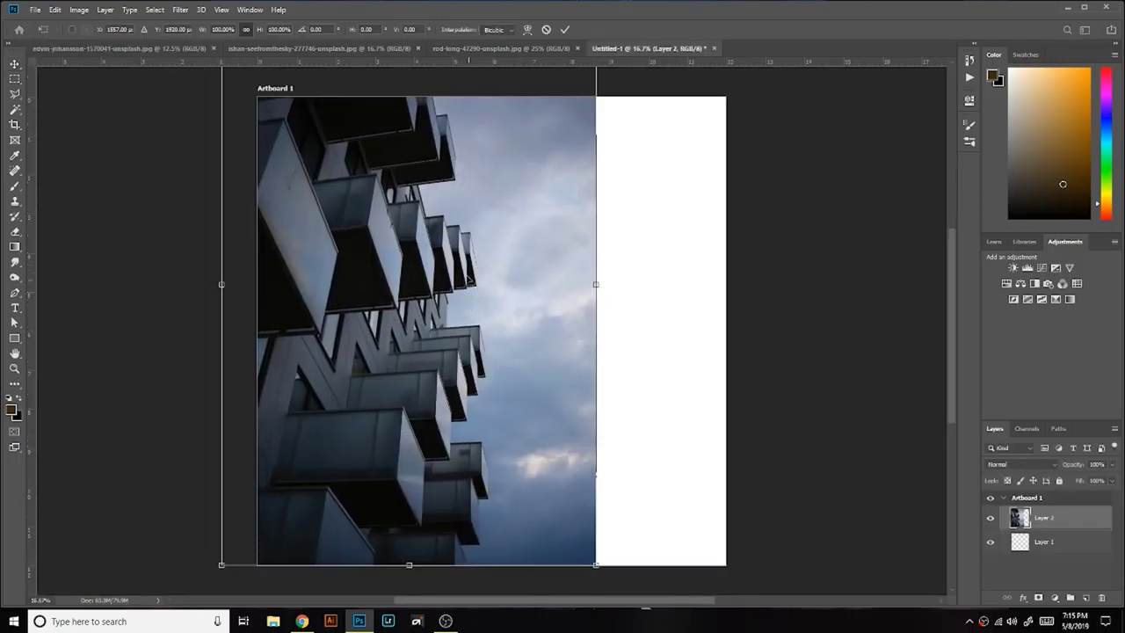
drag(227, 564, 290, 430)
drag(413, 351, 376, 395)
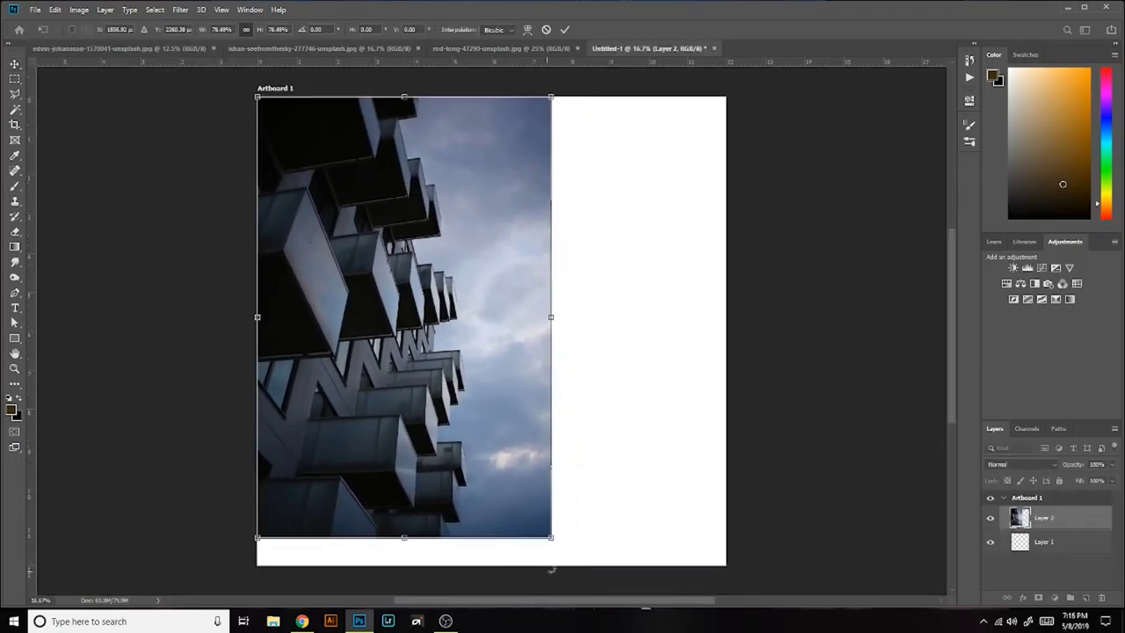
drag(552, 537, 571, 565)
key(Return)
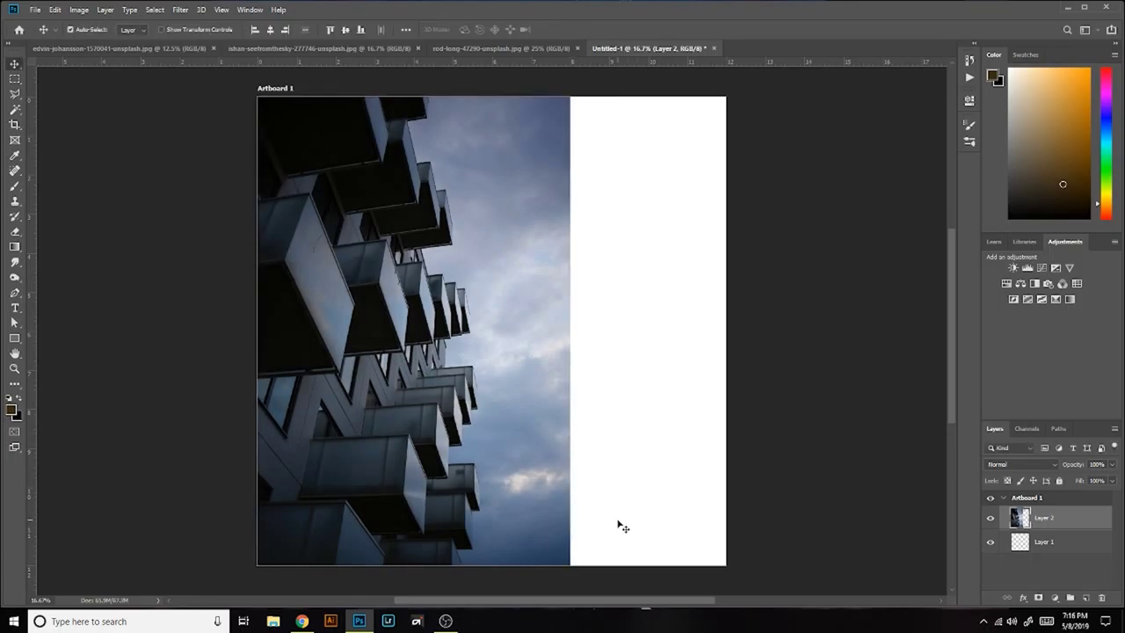
Step: Draw a dark blue rectangle sampled from the photo over the right half, then add a layer
click(1017, 546)
click(14, 338)
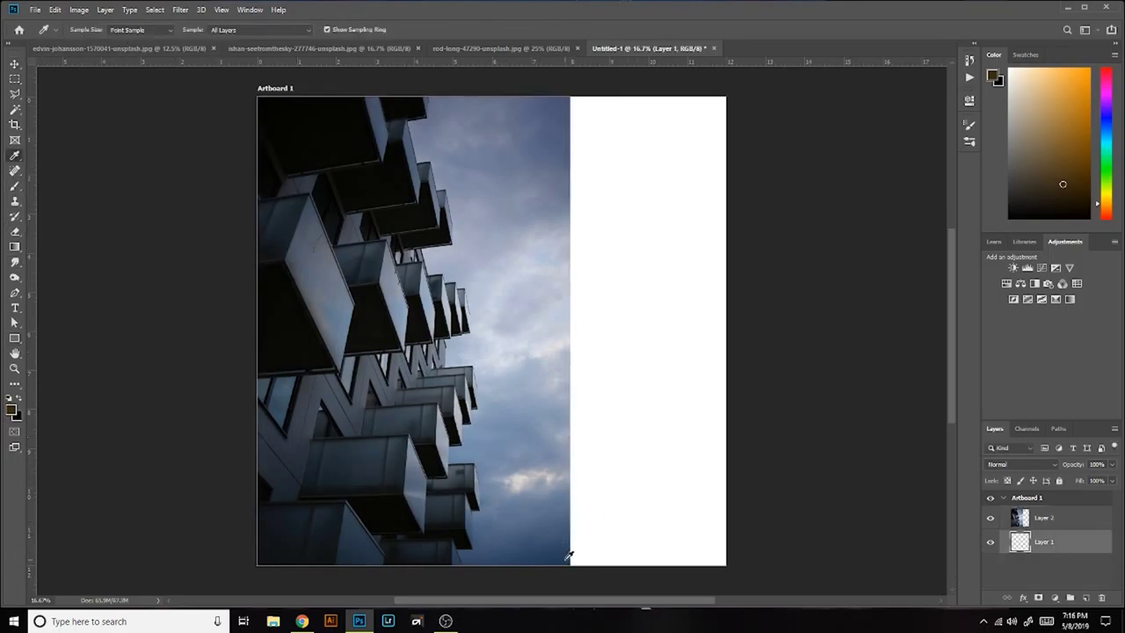
click(566, 557)
click(14, 339)
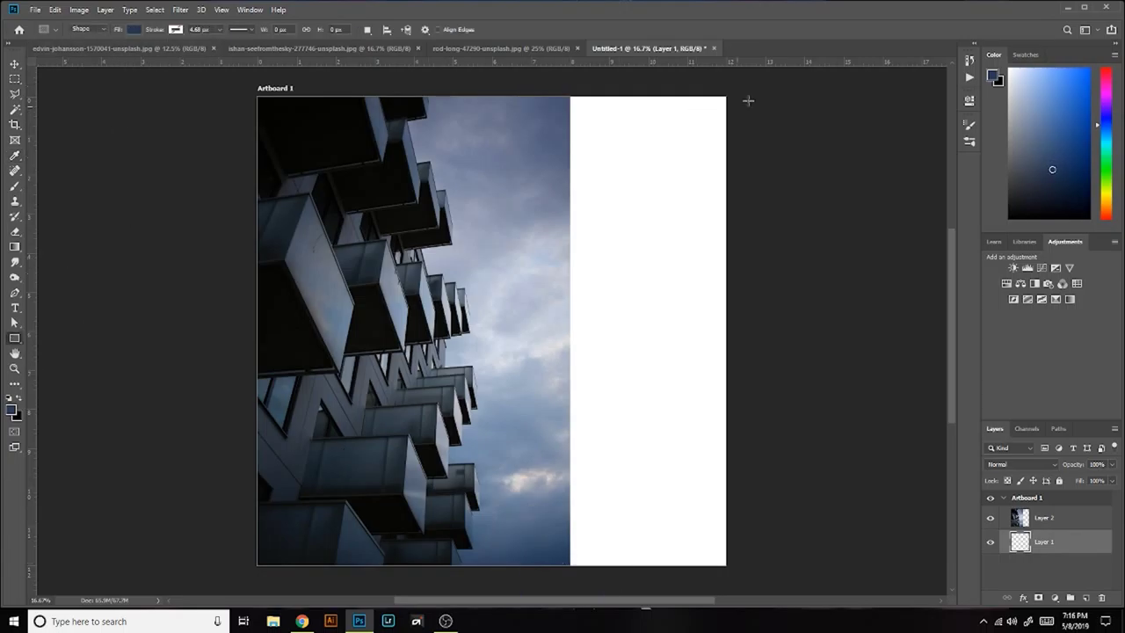
drag(759, 79, 204, 571)
key(v)
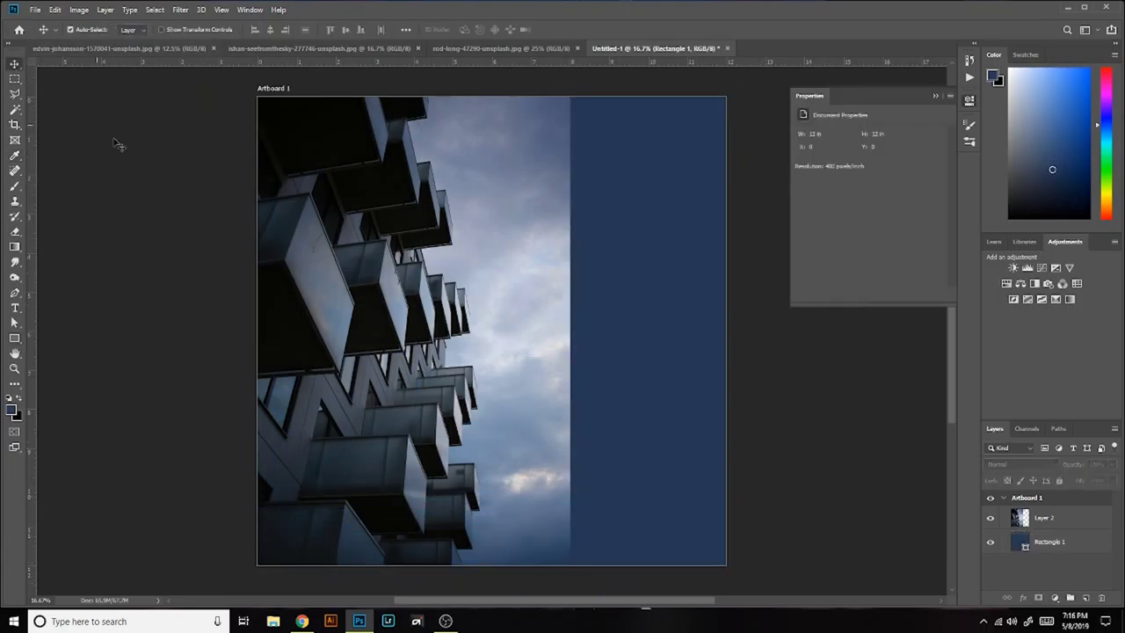
click(1086, 597)
Step: Paint billowing clouds with a cloud brush over the blue on the right half
key(b)
mouse_move(668, 492)
mouse_down()
mouse_move(575, 527)
mouse_move(603, 426)
mouse_move(578, 126)
mouse_move(615, 97)
mouse_up()
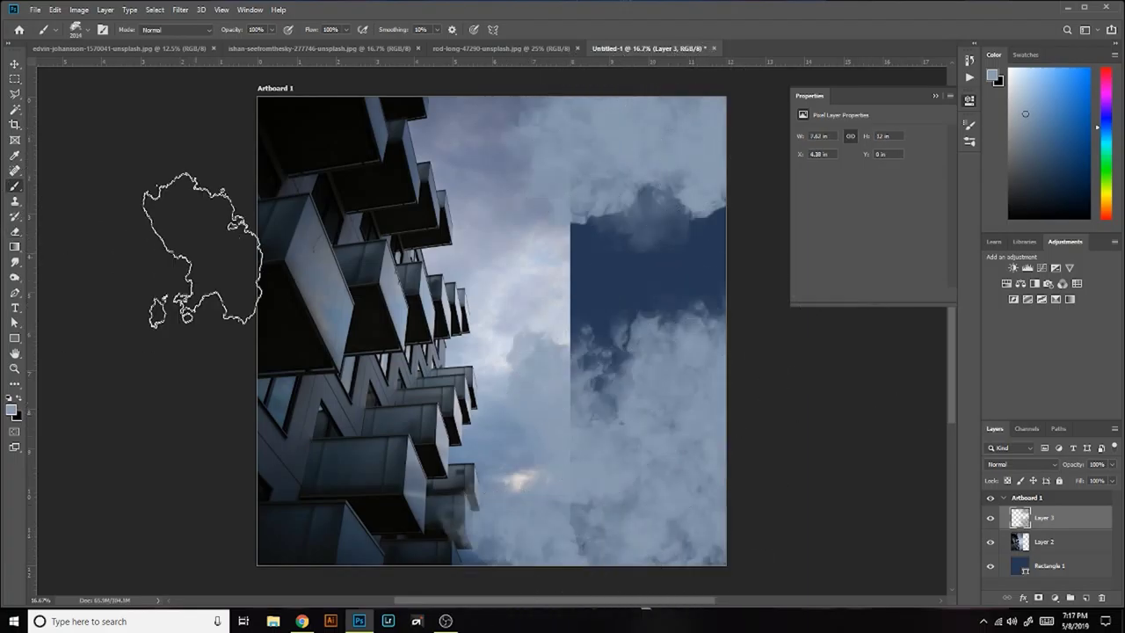
drag(521, 354, 668, 509)
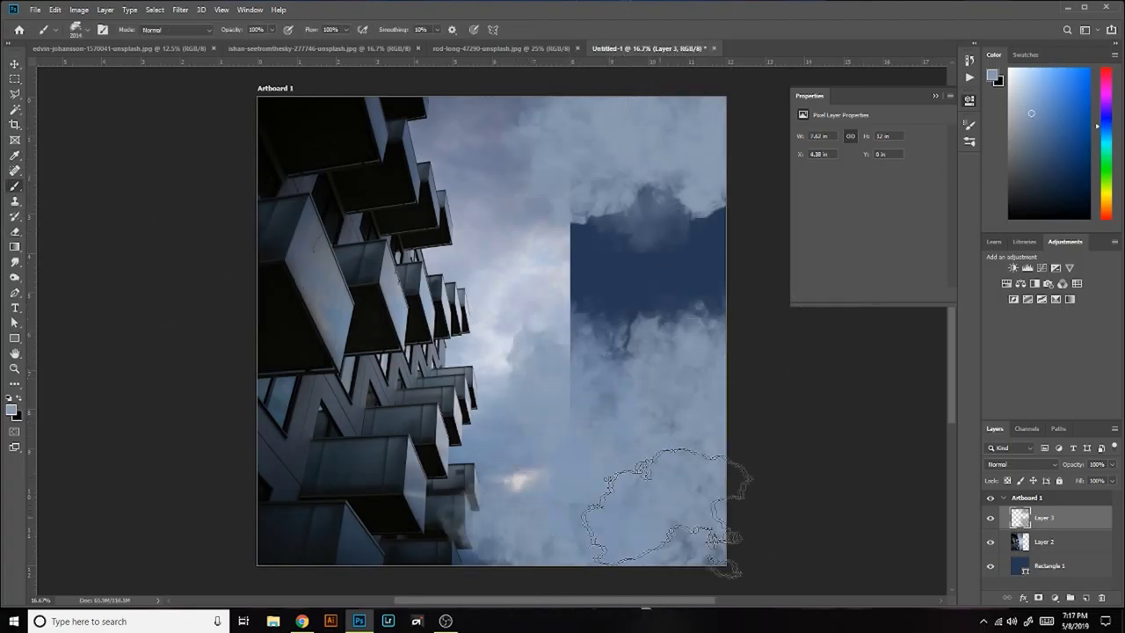
drag(703, 276, 710, 351)
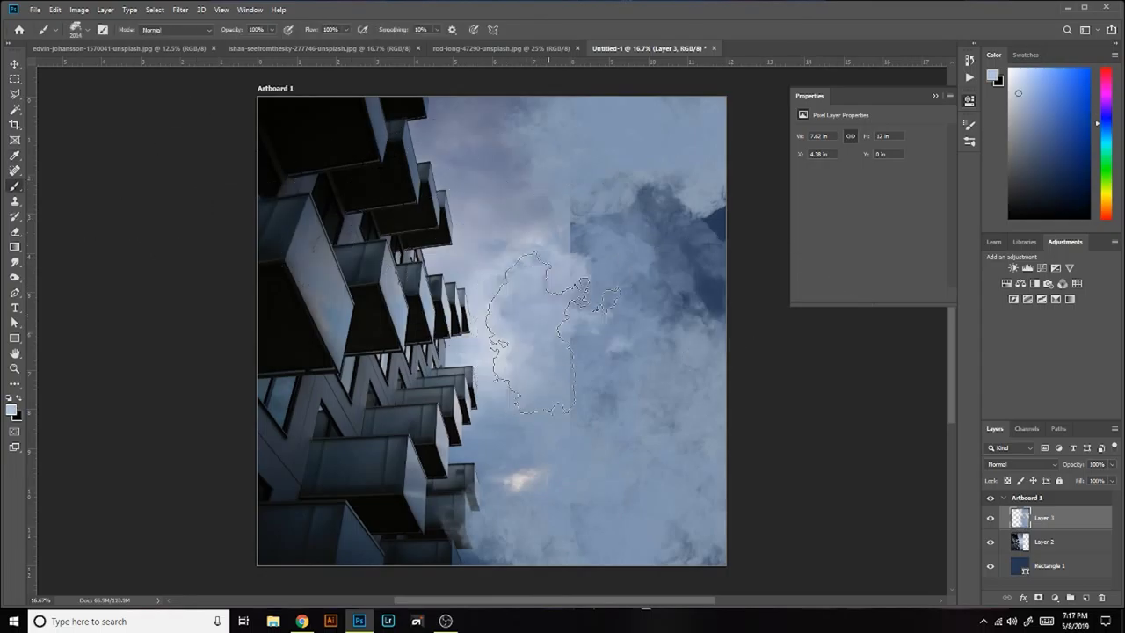
mouse_move(729, 150)
mouse_down()
mouse_move(628, 225)
mouse_move(659, 540)
mouse_move(615, 515)
mouse_up()
alt+click(497, 452)
drag(557, 364, 694, 141)
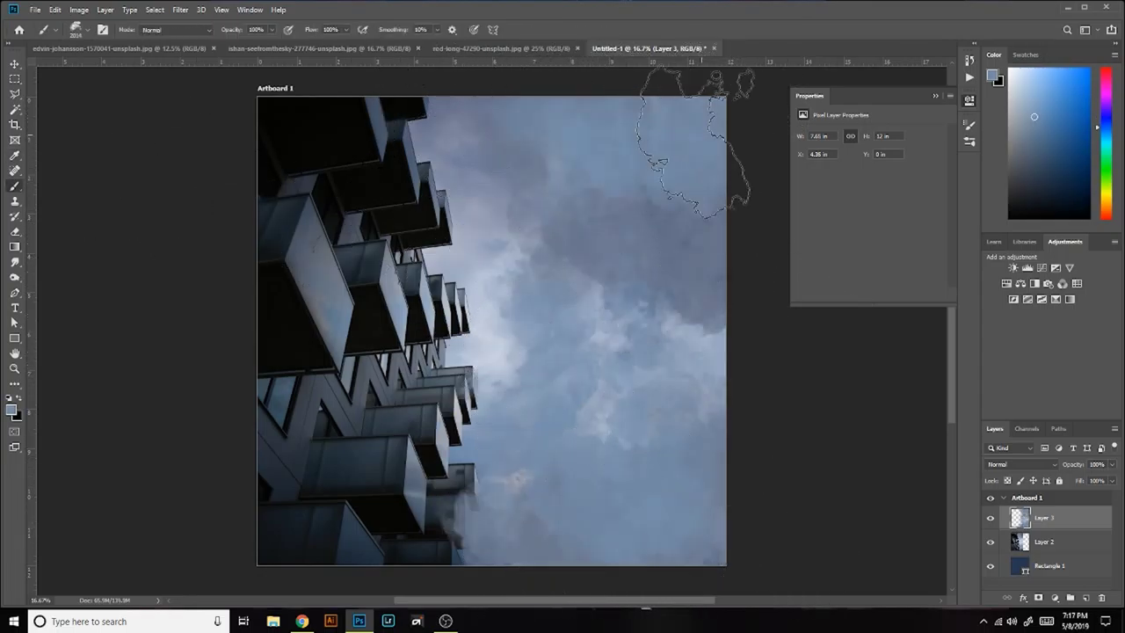
drag(566, 360, 703, 290)
Step: Pick a different cloud brush and stamp clouds over the building's edge on a new layer
click(76, 29)
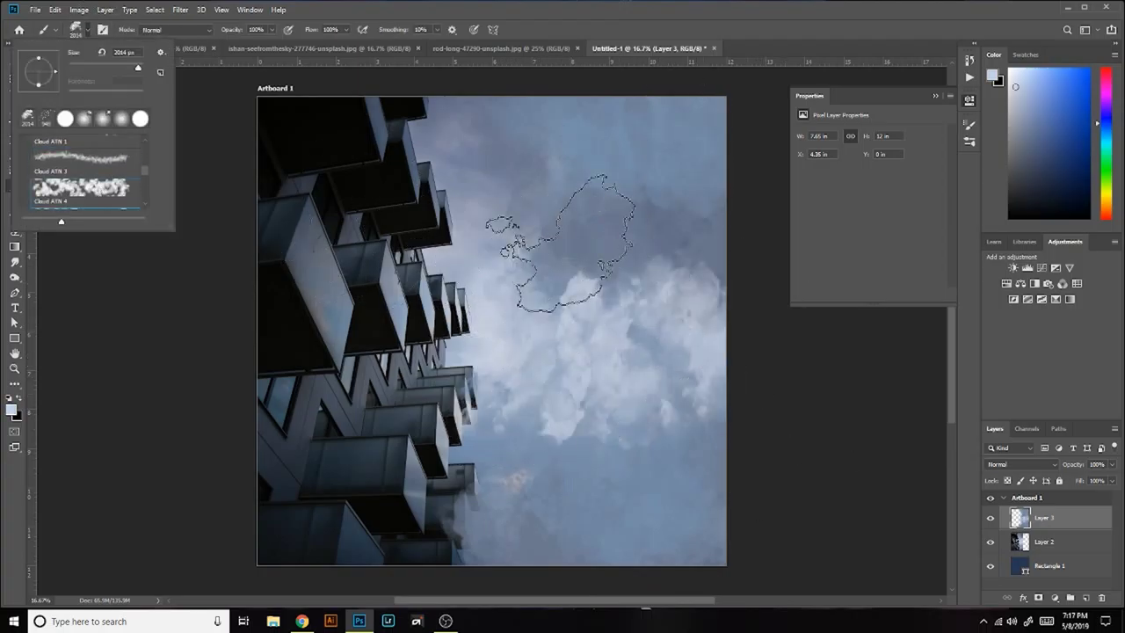
click(552, 264)
key(i)
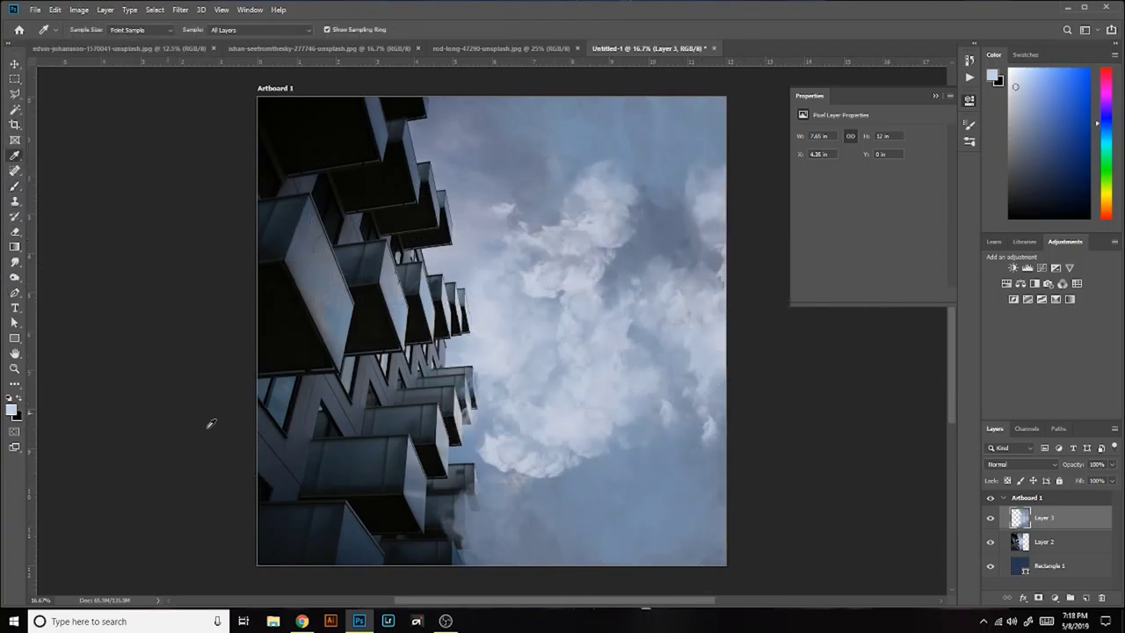
key(b)
click(1086, 597)
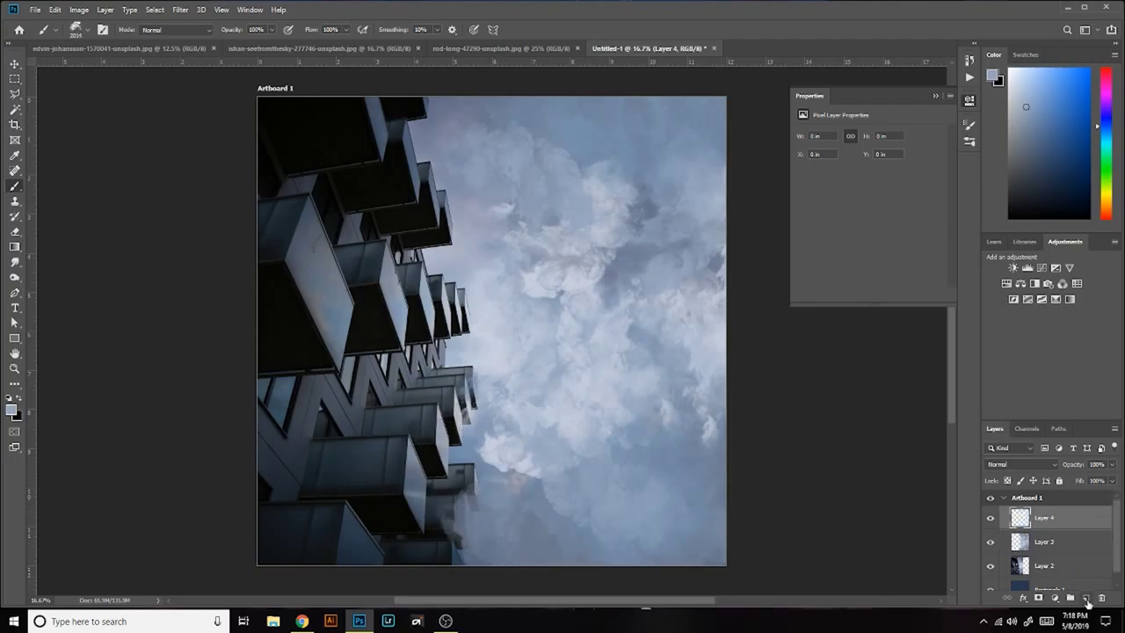
click(439, 448)
Step: Set the new cloud layer to Normal at 39% opacity and erase parts of it
click(1023, 463)
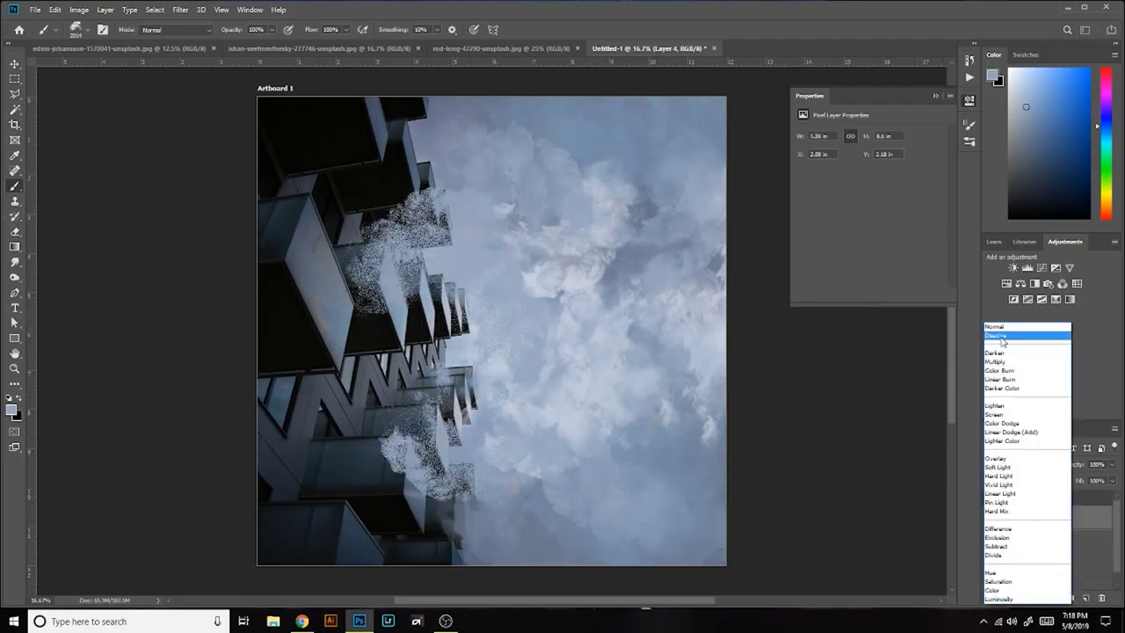
click(996, 326)
click(1111, 464)
drag(1111, 478, 1073, 477)
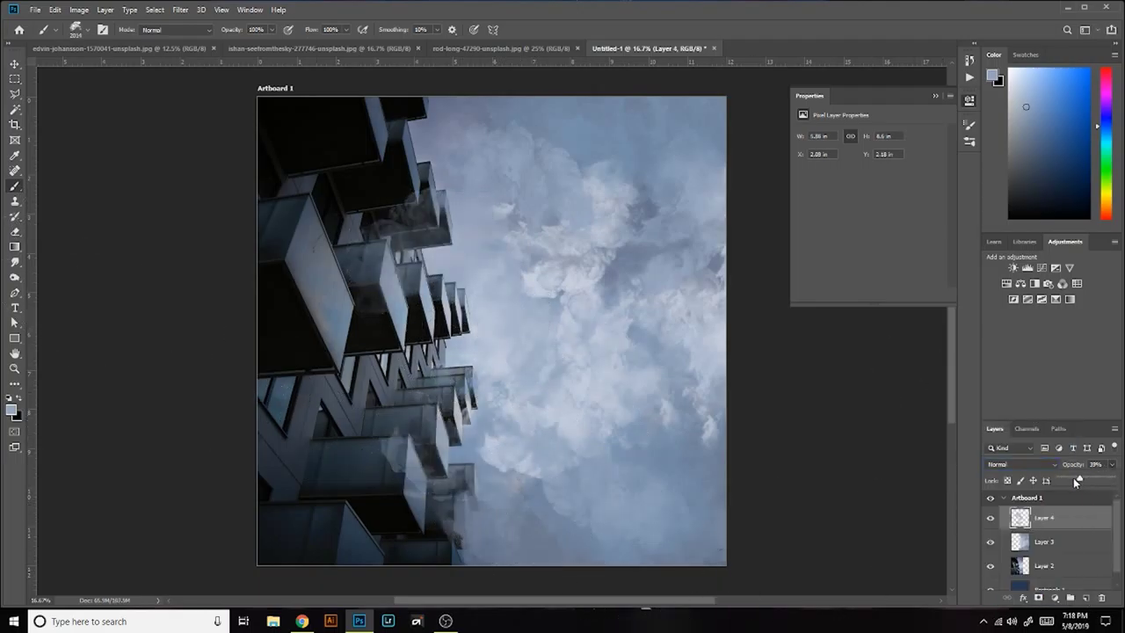
click(14, 231)
click(86, 29)
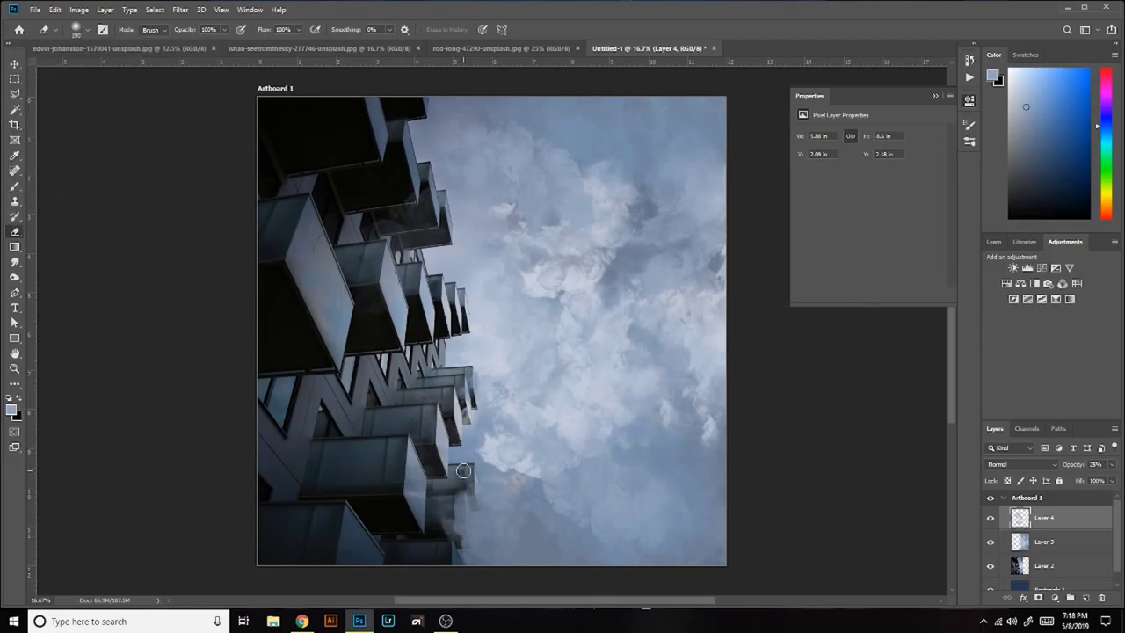
Step: Group the two cloud layers as 'clouds' and bring up the swimmer photo
shift+click(1073, 546)
key(ctrl+g)
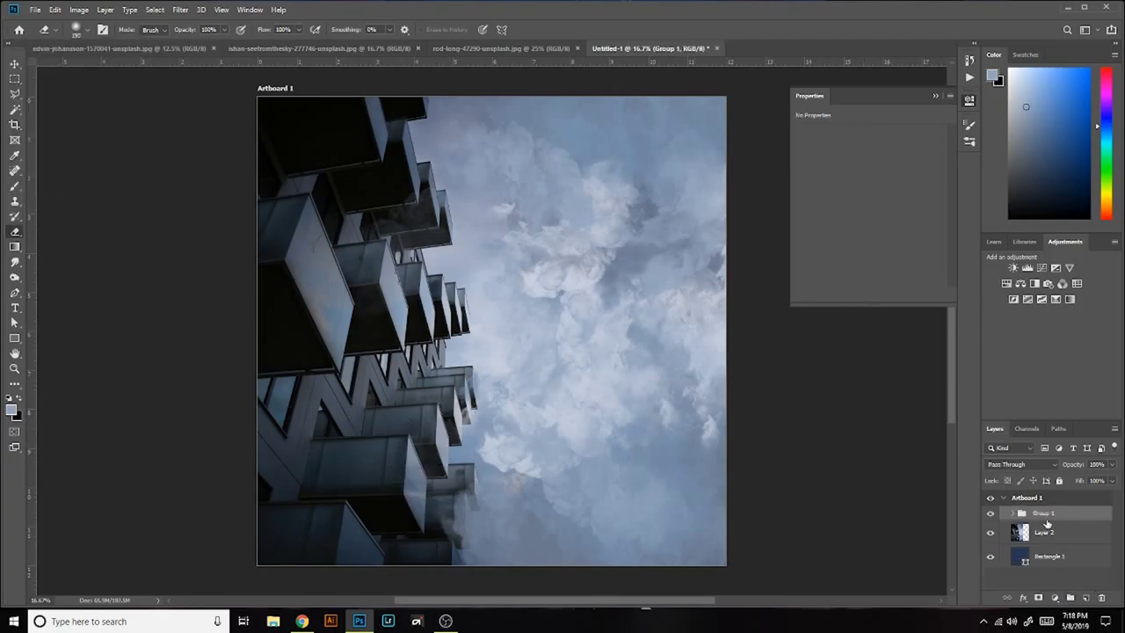
click(336, 48)
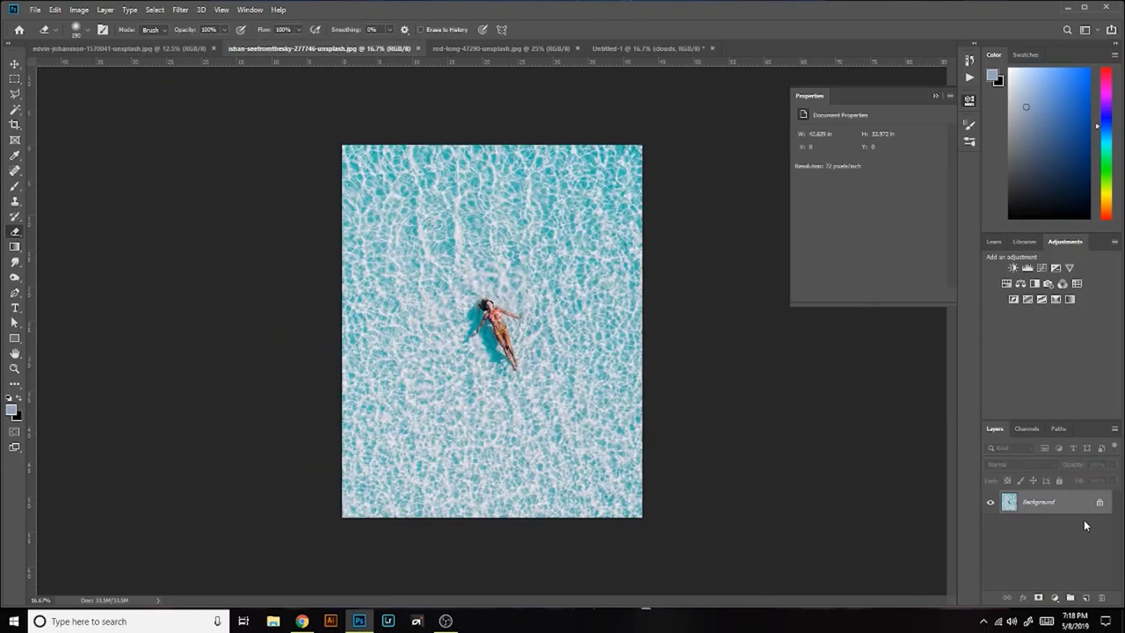
Step: Duplicate the swimmer photo layer and delete rectangular bands of water around the woman
key(ctrl+j)
scroll(561, 367, up, 2)
scroll(561, 367, down, 2)
key(m)
key(ctrl+a)
drag(877, 553, 694, 384)
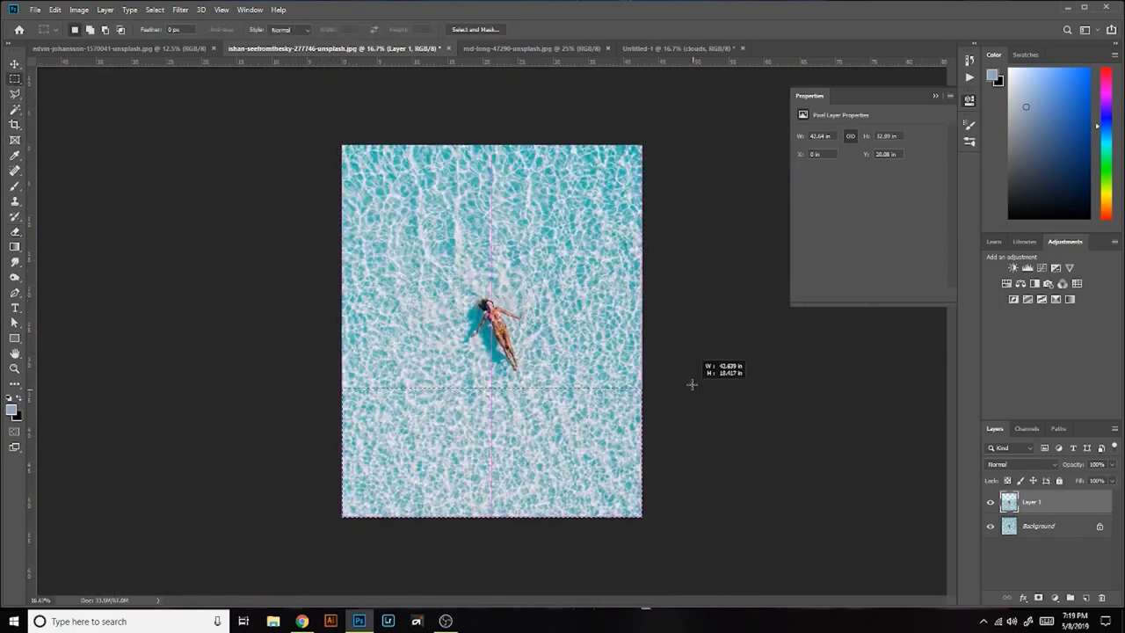
key(Delete)
drag(646, 230, 531, 451)
key(Delete)
drag(462, 441, 461, 442)
key(Delete)
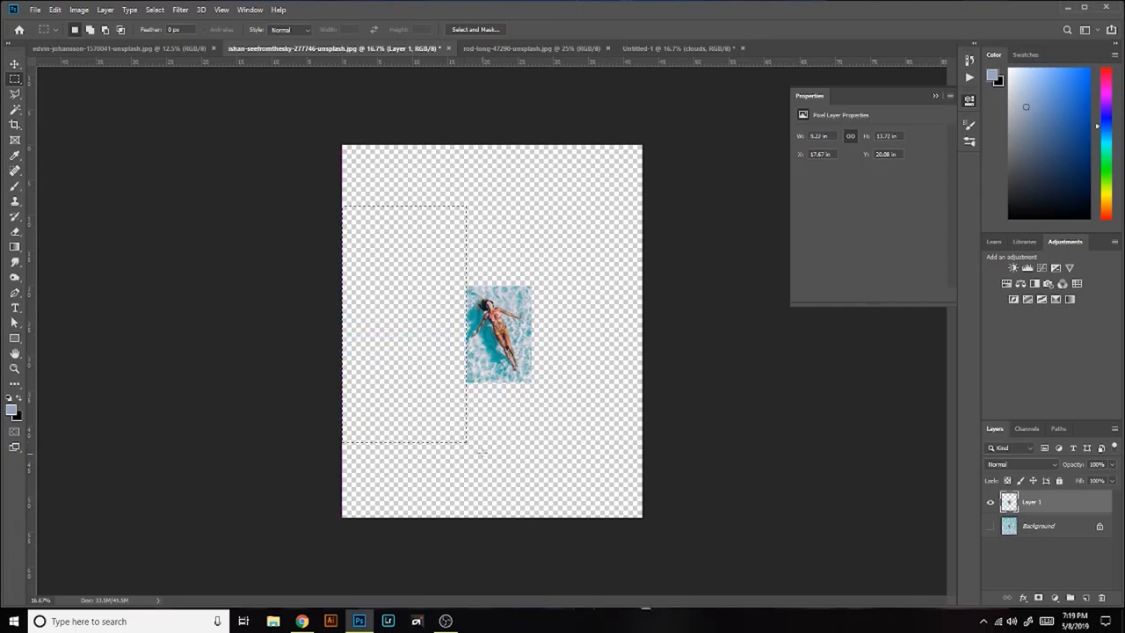
key(ctrl+d)
Step: Add a layer mask and paint out the top and left water with the Soft Round brush
click(1055, 597)
scroll(513, 303, up, 5)
key(b)
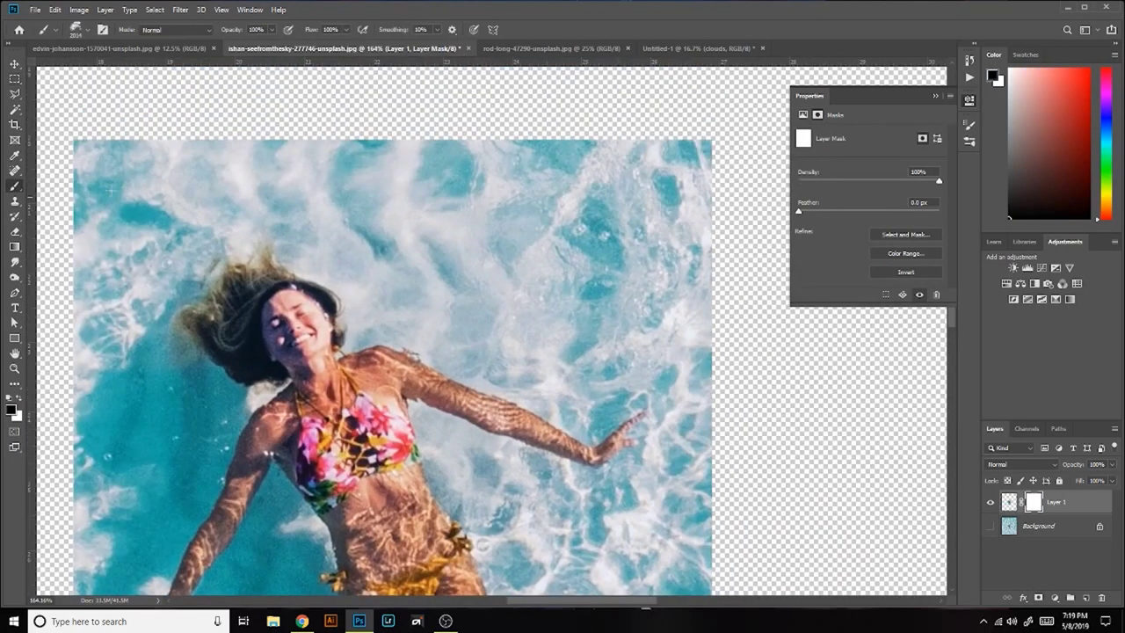
click(86, 29)
click(79, 161)
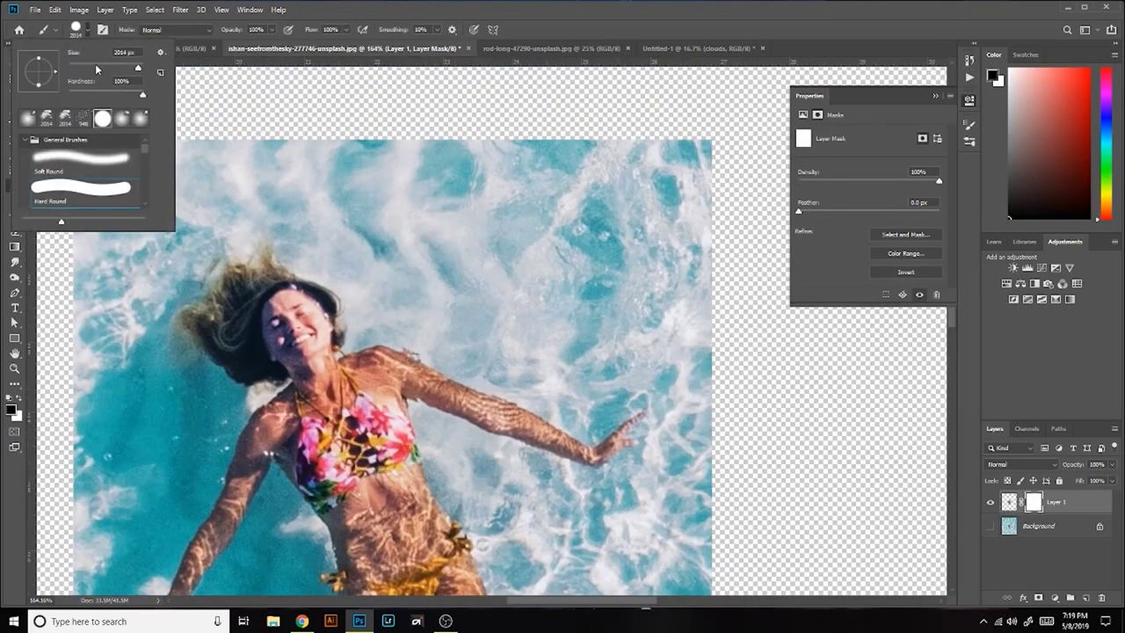
mouse_move(686, 263)
mouse_down()
mouse_move(53, 236)
mouse_move(557, 252)
mouse_move(264, 224)
mouse_move(131, 422)
mouse_up()
mouse_move(169, 494)
mouse_down()
mouse_move(326, 151)
mouse_move(201, 329)
mouse_move(481, 356)
mouse_move(364, 349)
mouse_move(243, 558)
mouse_up()
Step: Keep masking away the remaining water around the woman
scroll(243, 559, down, 5)
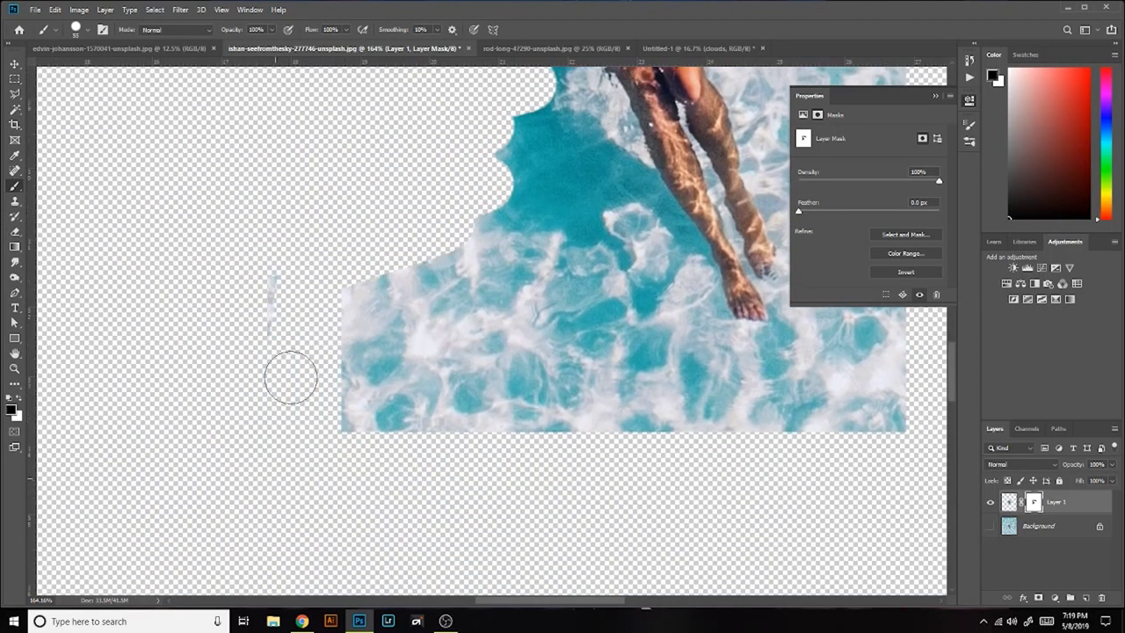
mouse_move(289, 377)
mouse_down()
mouse_move(497, 301)
mouse_move(501, 477)
mouse_up()
scroll(502, 477, up, 3)
mouse_move(387, 193)
mouse_down()
mouse_move(364, 281)
mouse_move(527, 562)
mouse_move(639, 390)
mouse_move(632, 296)
mouse_move(649, 549)
mouse_move(620, 377)
mouse_up()
scroll(648, 548, down, 3)
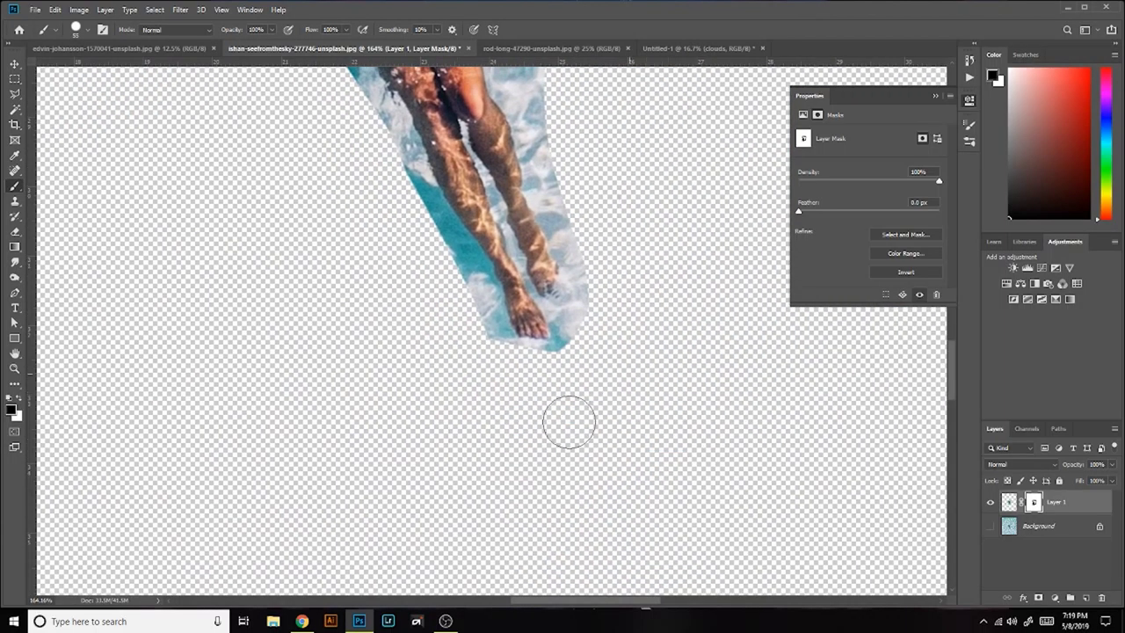
scroll(620, 377, up, 5)
mouse_move(547, 472)
mouse_down()
mouse_move(572, 252)
mouse_move(655, 474)
mouse_up()
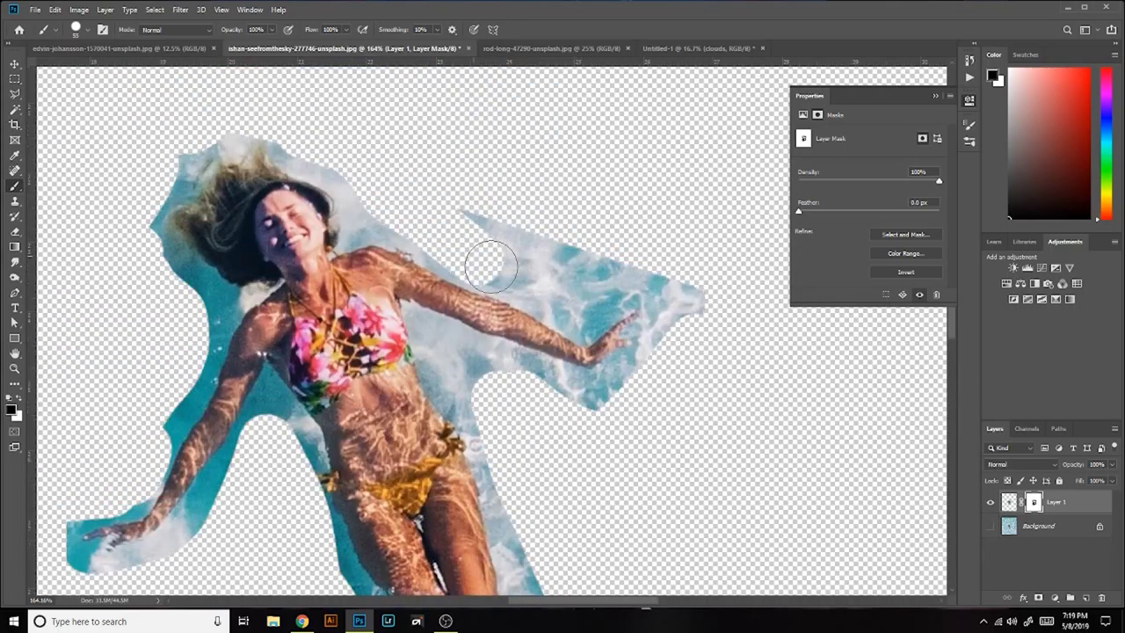
scroll(364, 477, down, 3)
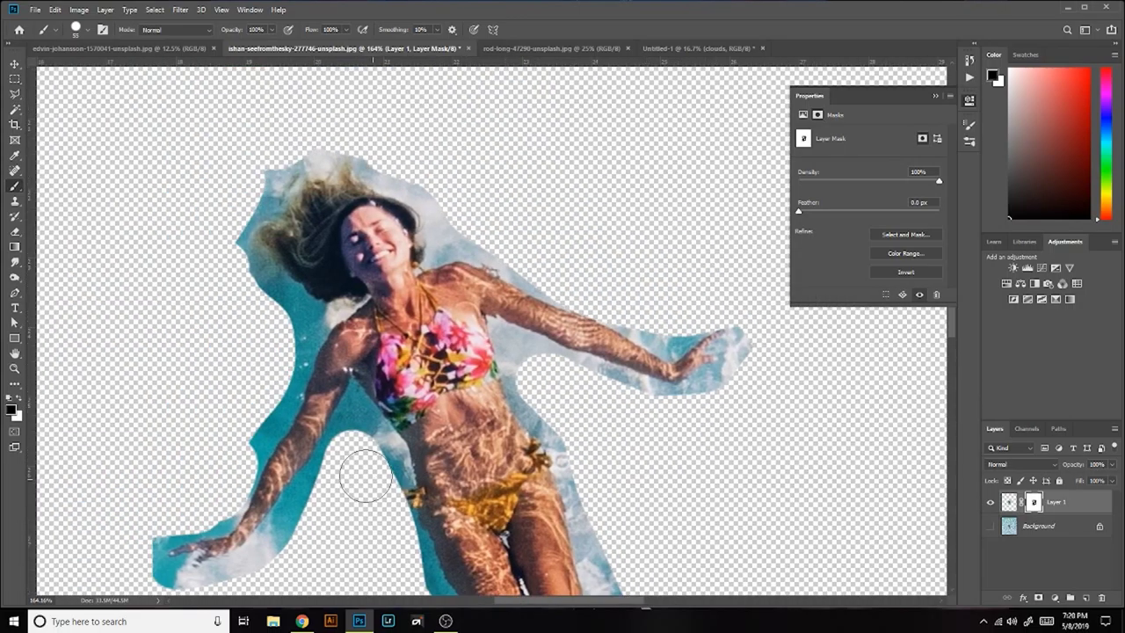
scroll(333, 497, left, 3)
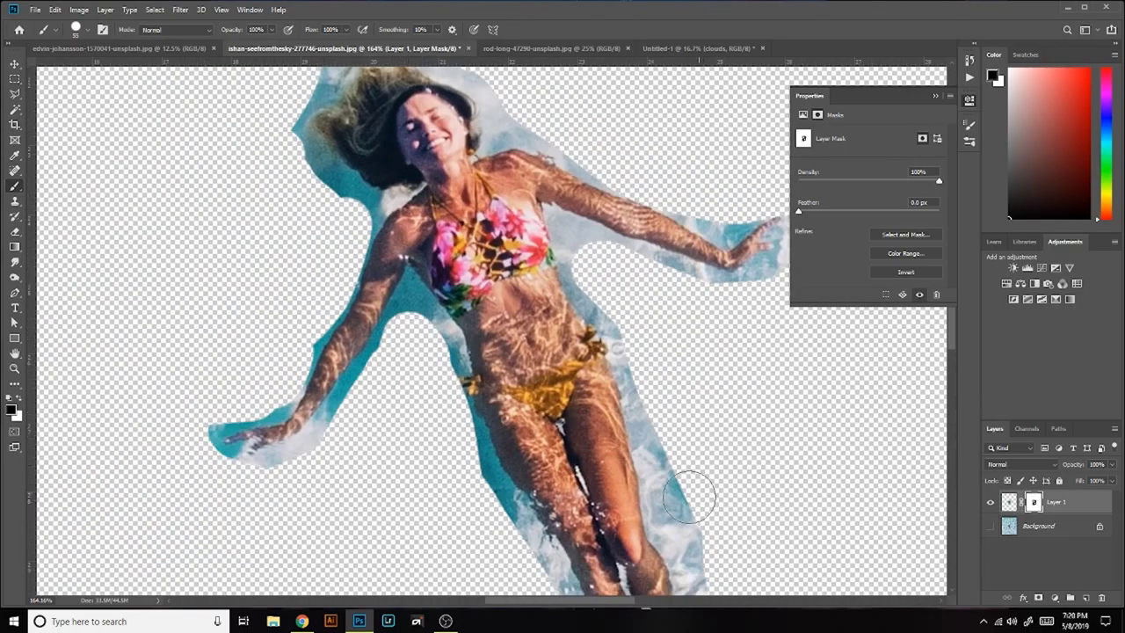
scroll(617, 384, down, 5)
Step: Drag the cut-out woman into the composite as Layer 5 and bring up the seagull photo
key(v)
mouse_move(618, 384)
mouse_down()
mouse_move(667, 35)
mouse_move(583, 311)
mouse_up()
key(ctrl+Tab)
click(520, 48)
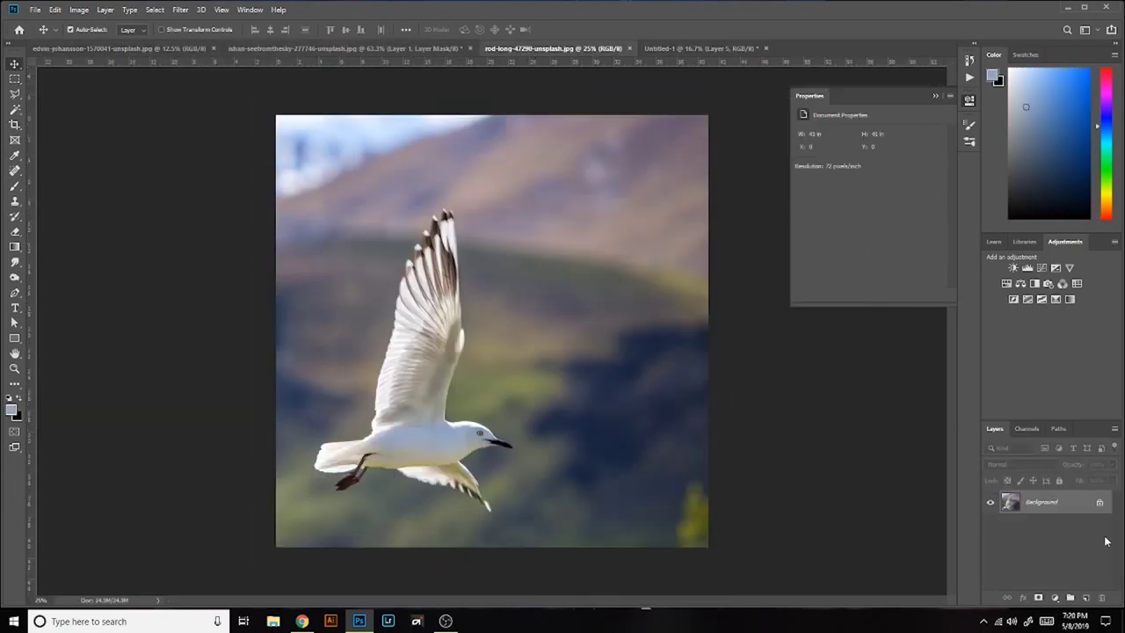
Step: Delete the unwanted areas around and below the wing with rectangular selections
click(1069, 599)
click(15, 78)
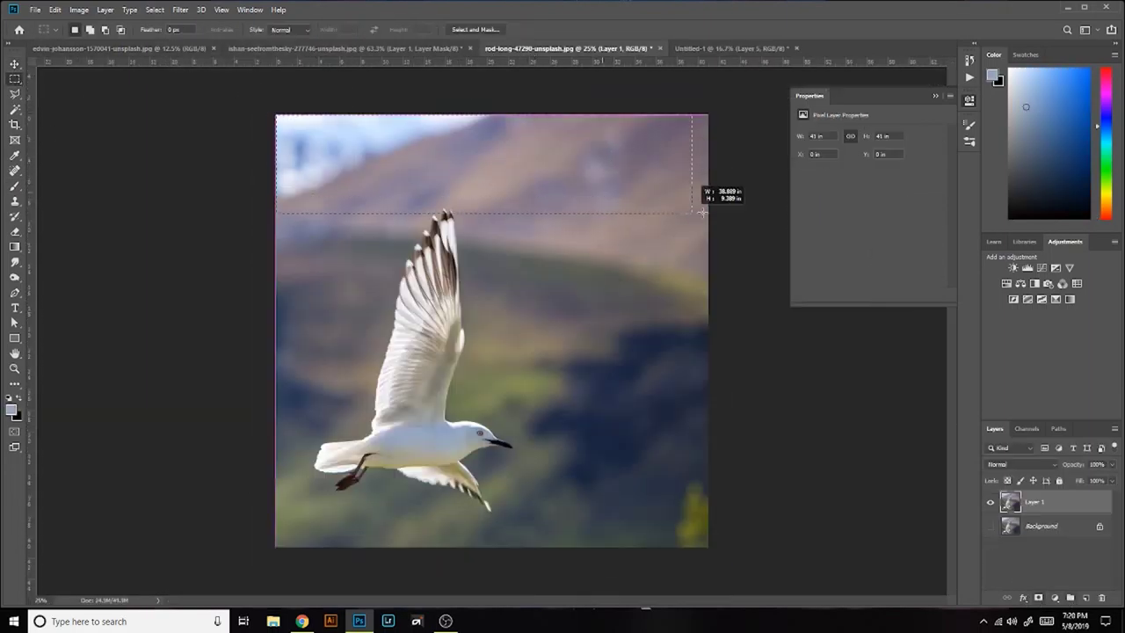
key(Delete)
key(Delete)
drag(275, 158, 360, 541)
key(Delete)
drag(276, 446, 515, 540)
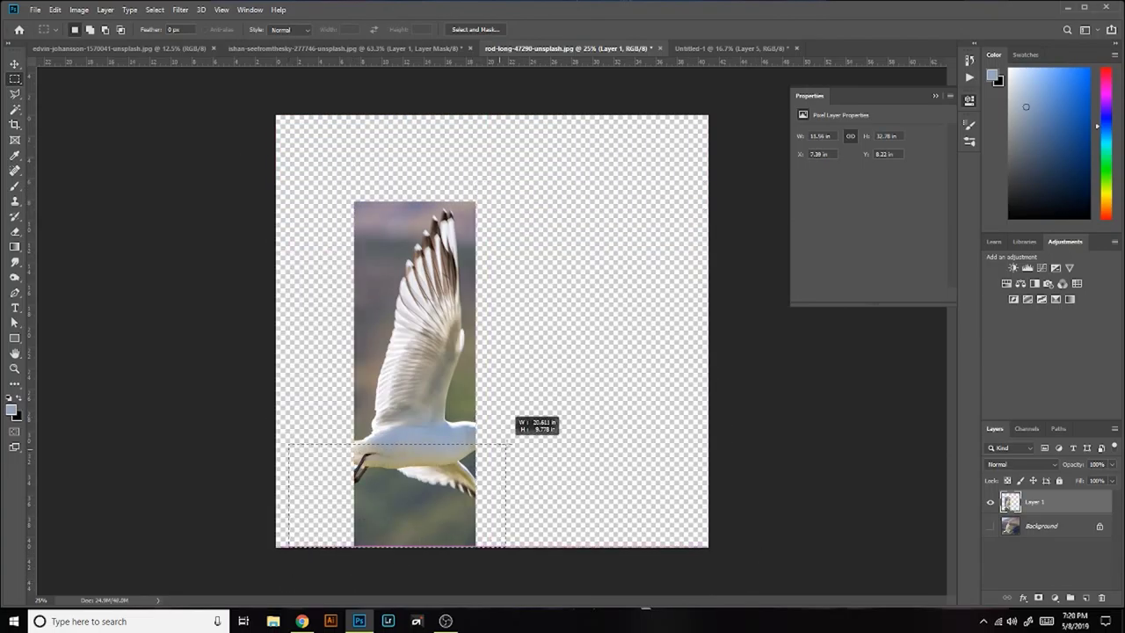
key(Delete)
key(ctrl+d)
Step: Add a layer mask and paint black to hide the body and green fringe around the wing
click(1038, 597)
scroll(436, 237, up, 3)
click(14, 185)
click(79, 29)
drag(409, 162, 290, 545)
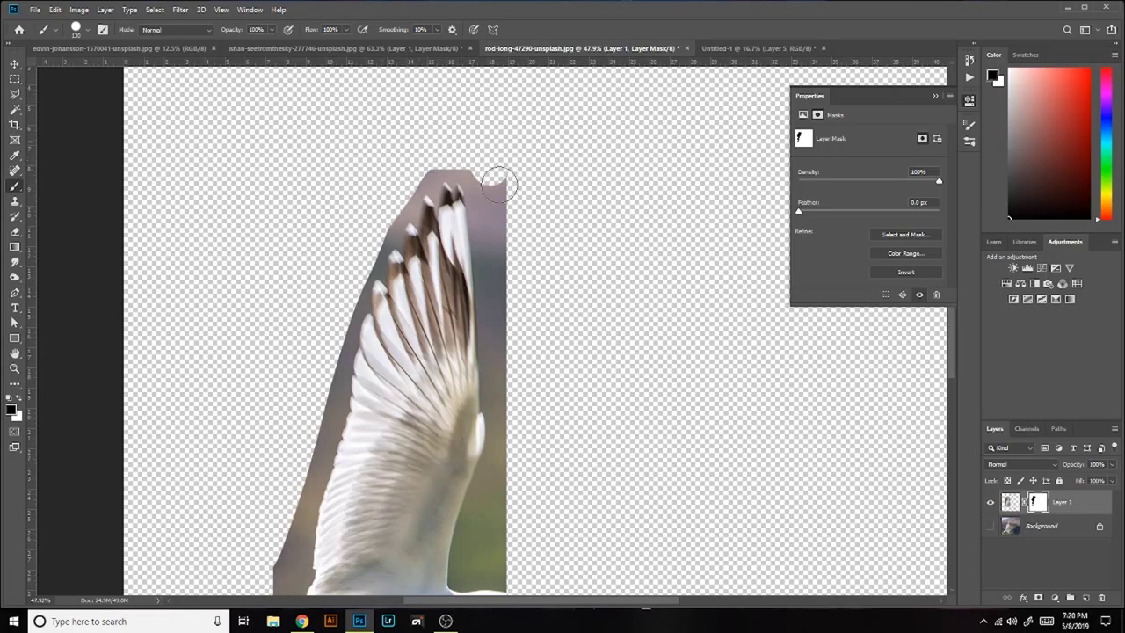
drag(535, 402, 572, 175)
scroll(572, 176, up, 1)
mouse_move(329, 391)
mouse_down()
mouse_move(484, 401)
mouse_move(520, 332)
mouse_move(555, 209)
mouse_up()
drag(555, 209, 507, 358)
key(ctrl+0)
Step: Bring the wing into the composite, rotate and shrink it beside her shoulder, beneath her layer
key(v)
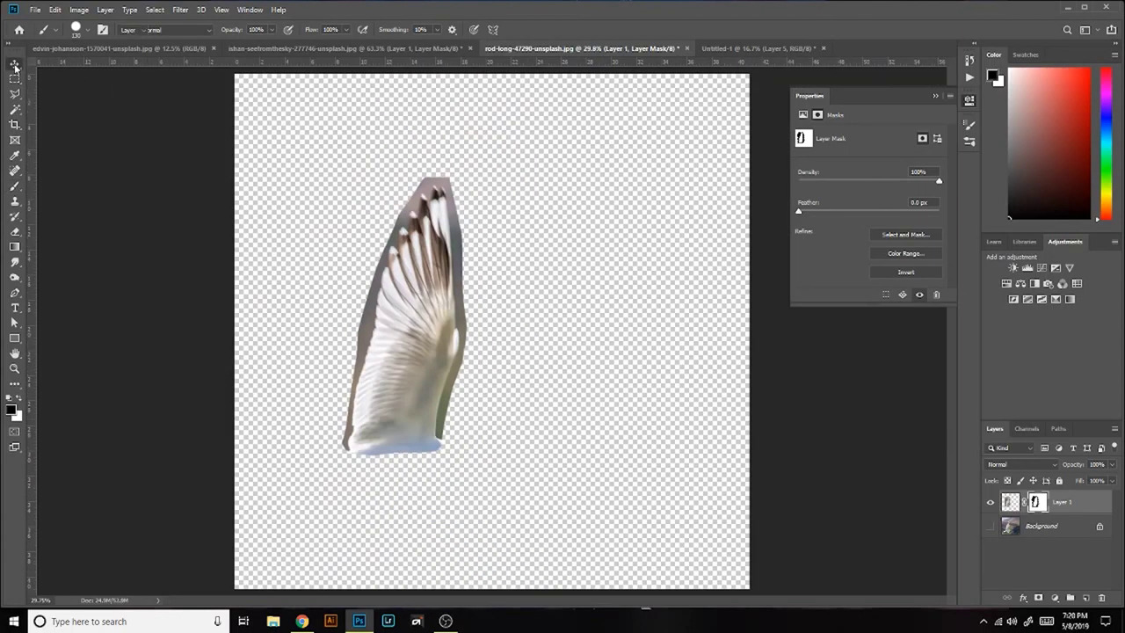
mouse_move(396, 334)
mouse_down()
mouse_move(558, 333)
mouse_move(577, 146)
mouse_up()
key(ctrl+t)
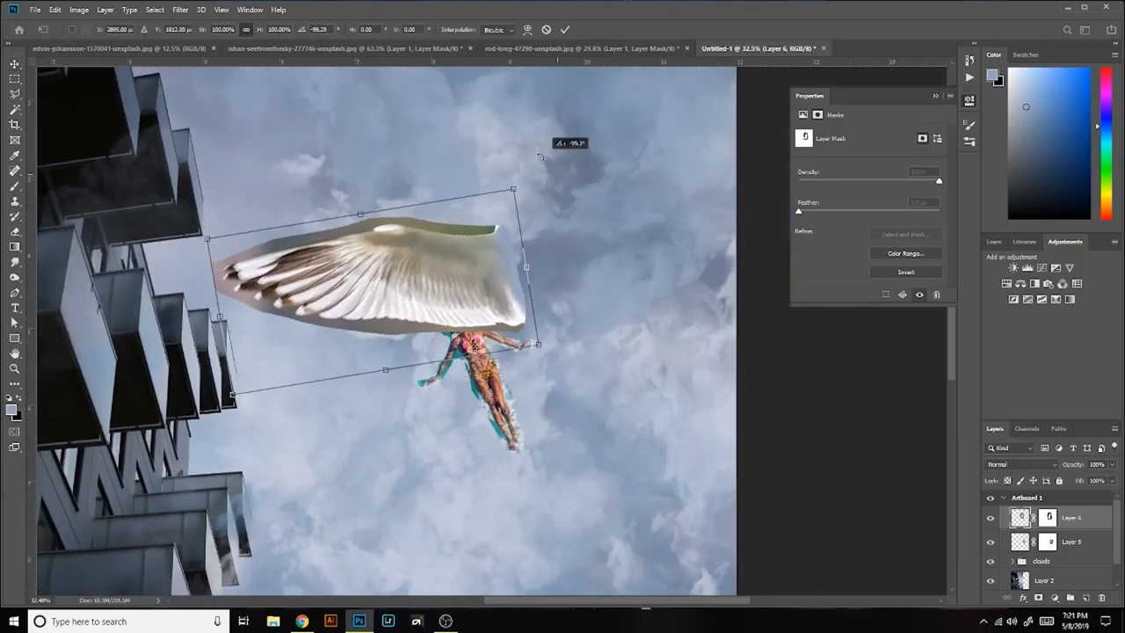
mouse_move(528, 334)
mouse_down()
mouse_move(440, 319)
mouse_move(395, 377)
mouse_up()
drag(1061, 518, 1061, 546)
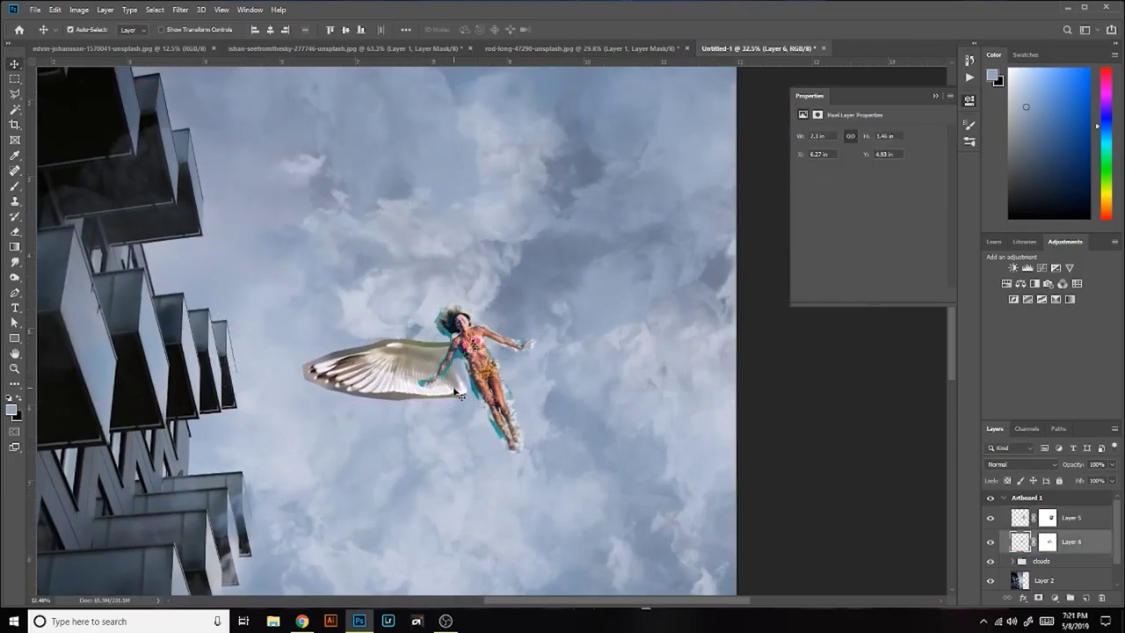
scroll(439, 369, up, 3)
drag(433, 351, 431, 362)
scroll(457, 404, down, 2)
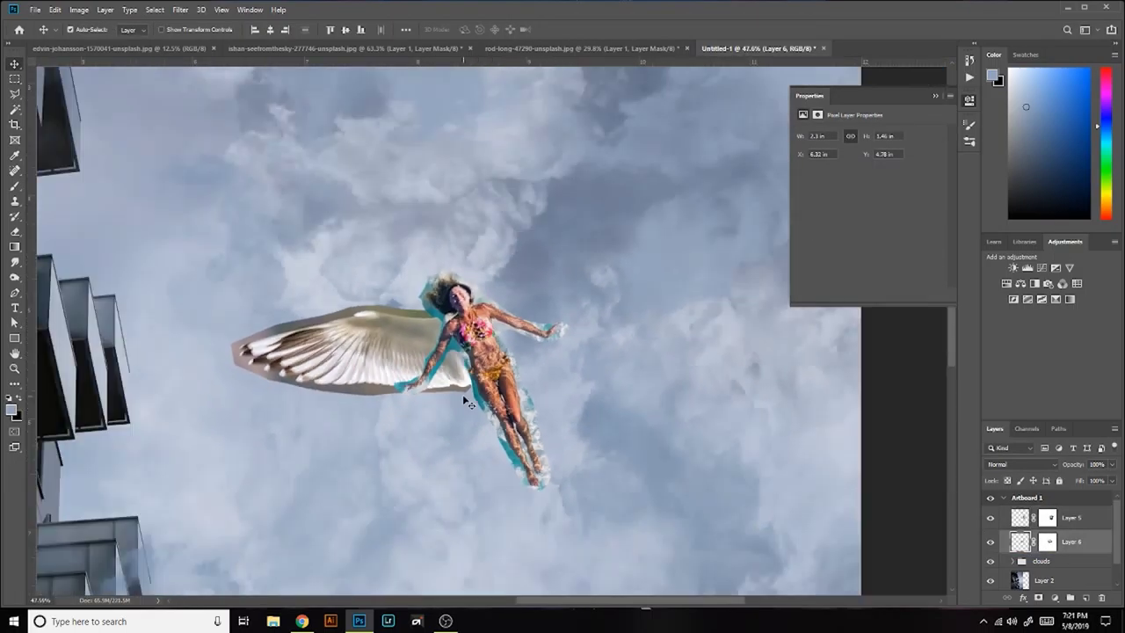
Step: Duplicate the wing, flip the copy horizontally and rotate it into place on her other side
key(alt+e)
click(1114, 428)
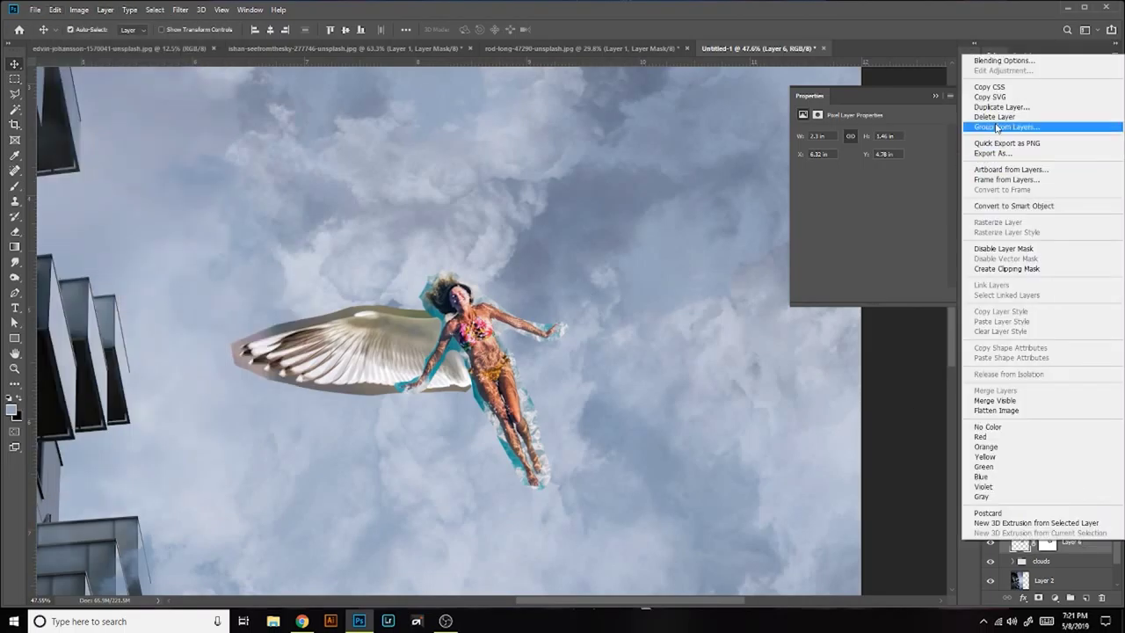
click(1010, 143)
key(Return)
key(alt+e)
click(220, 387)
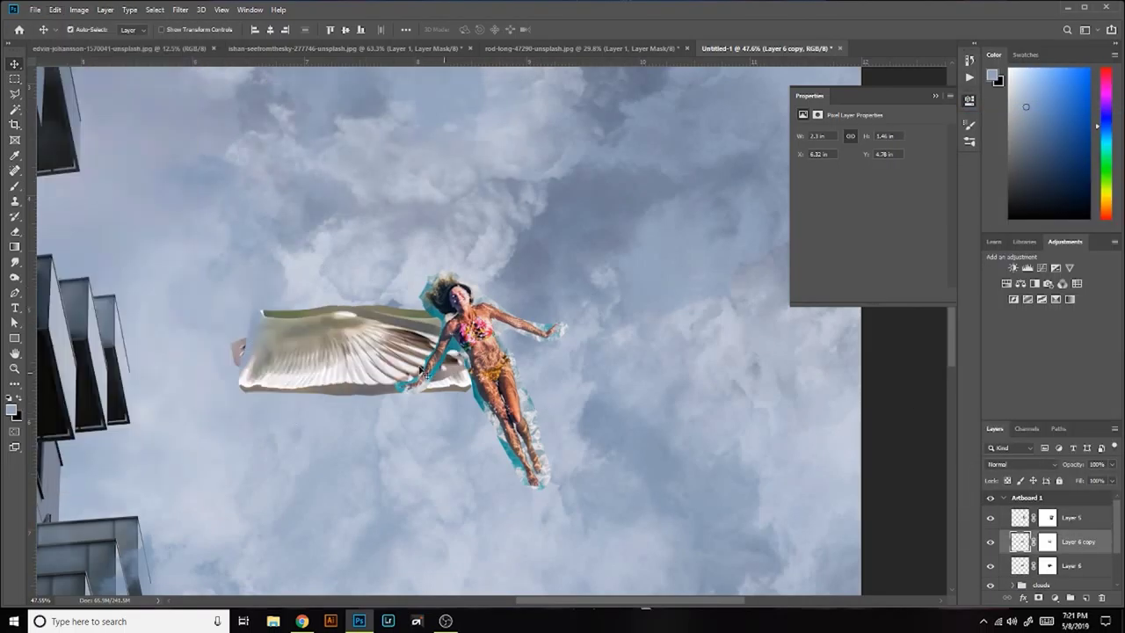
drag(317, 352, 567, 351)
mouse_move(734, 290)
mouse_down()
mouse_move(719, 230)
mouse_move(617, 321)
mouse_up()
key(Return)
Step: Zoom out to the whole artboard and select the first wing's layer mask
key(ctrl+minus)
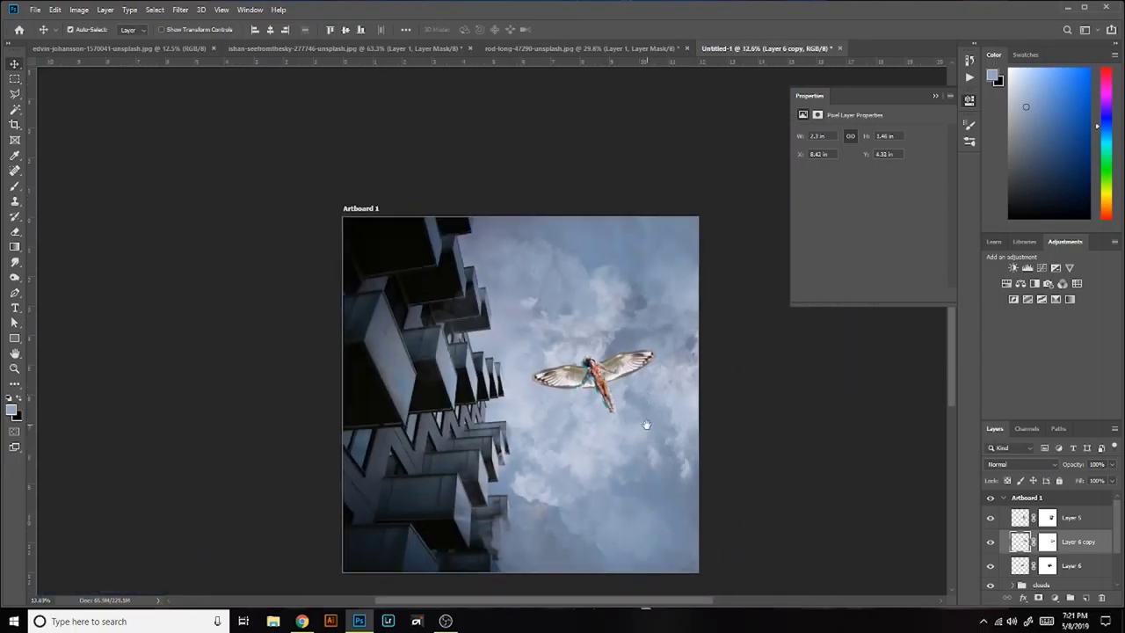
key(ctrl+0)
click(1047, 565)
scroll(505, 329, up, 2)
Step: On Layer 5's mask, paint black over the teal strips along the woman's arm
scroll(505, 329, up, 3)
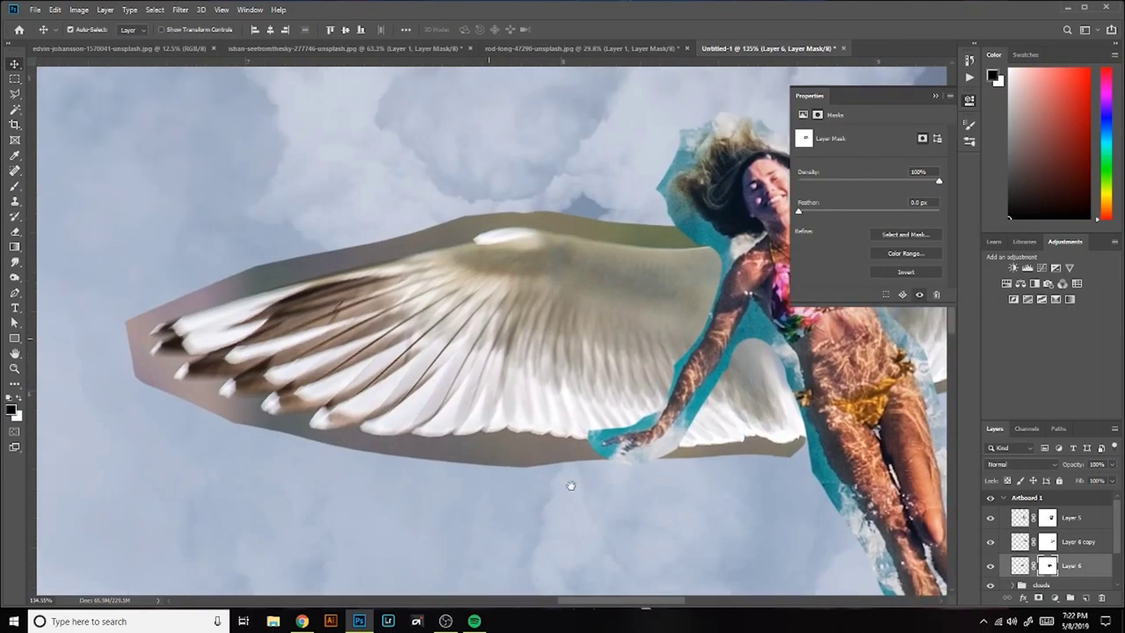
scroll(505, 329, up, 1)
click(657, 362)
scroll(657, 362, up, 2)
key(b)
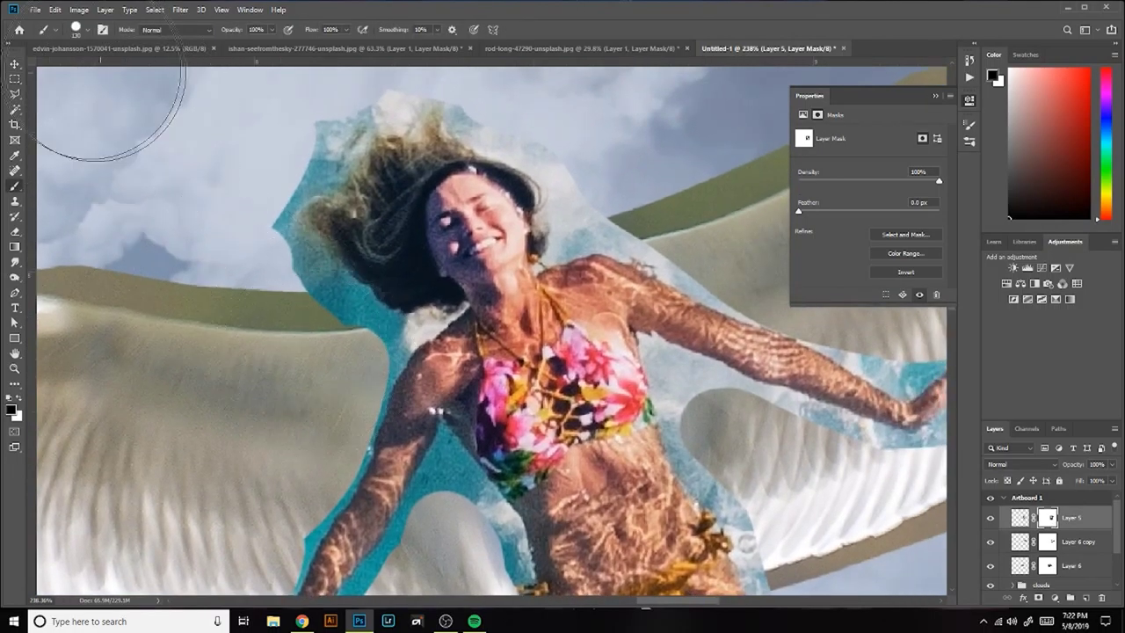
scroll(365, 413, up, 2)
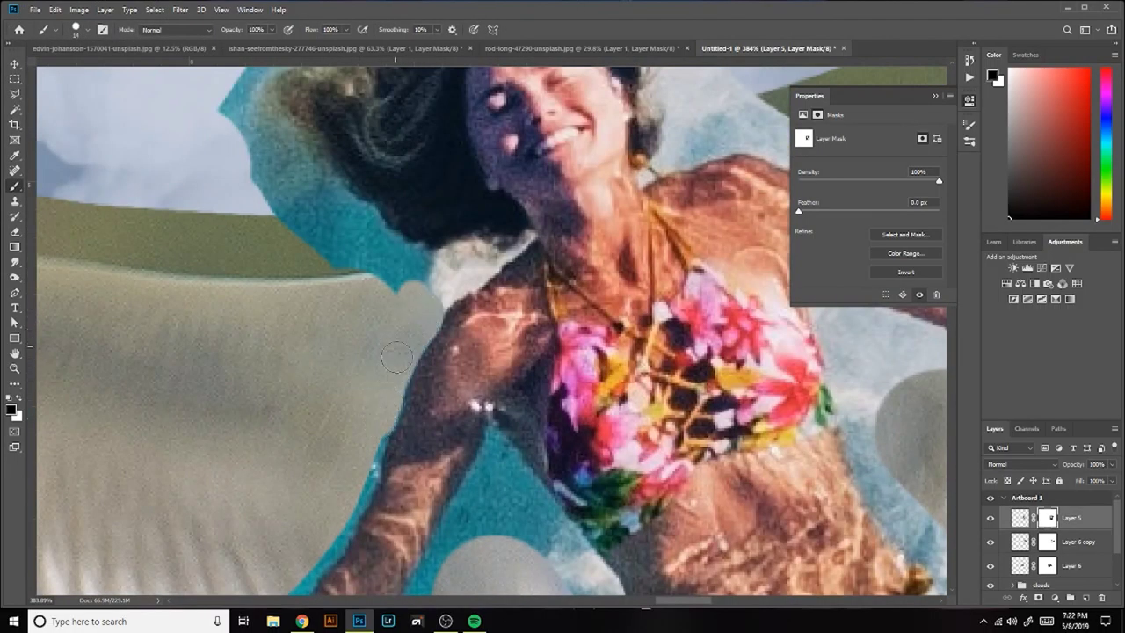
drag(338, 505, 478, 323)
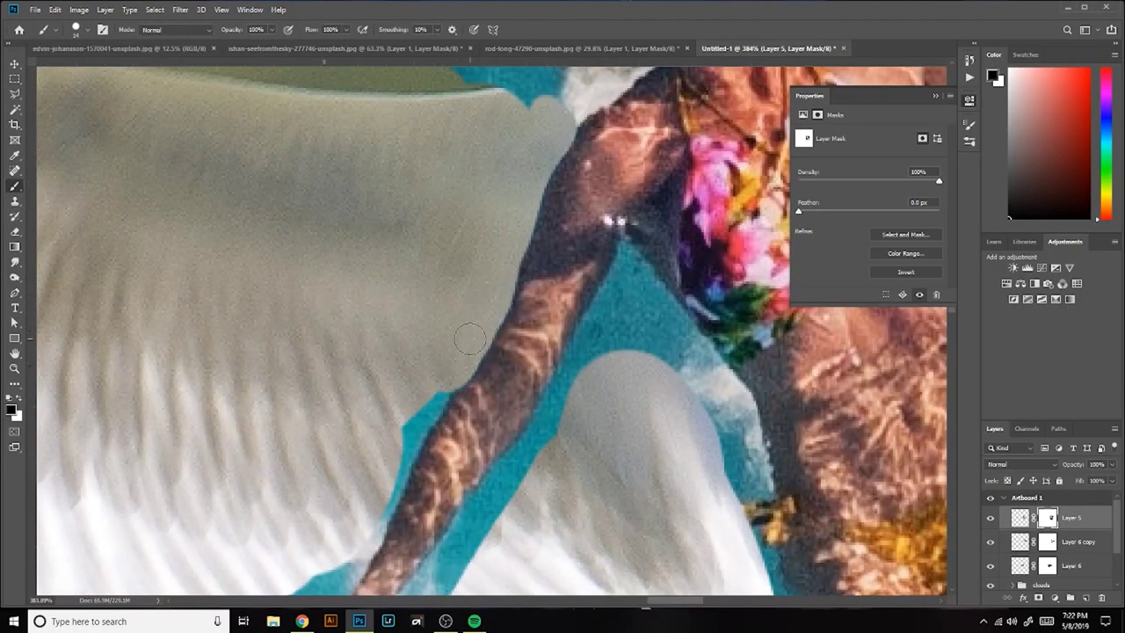
drag(364, 495, 468, 290)
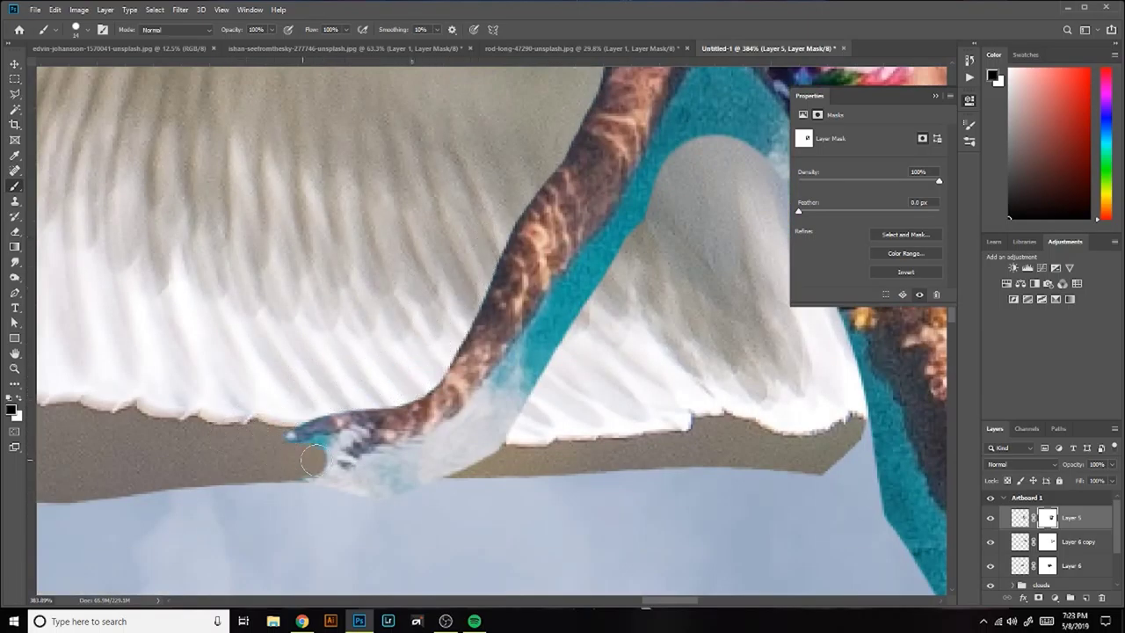
drag(389, 466, 514, 404)
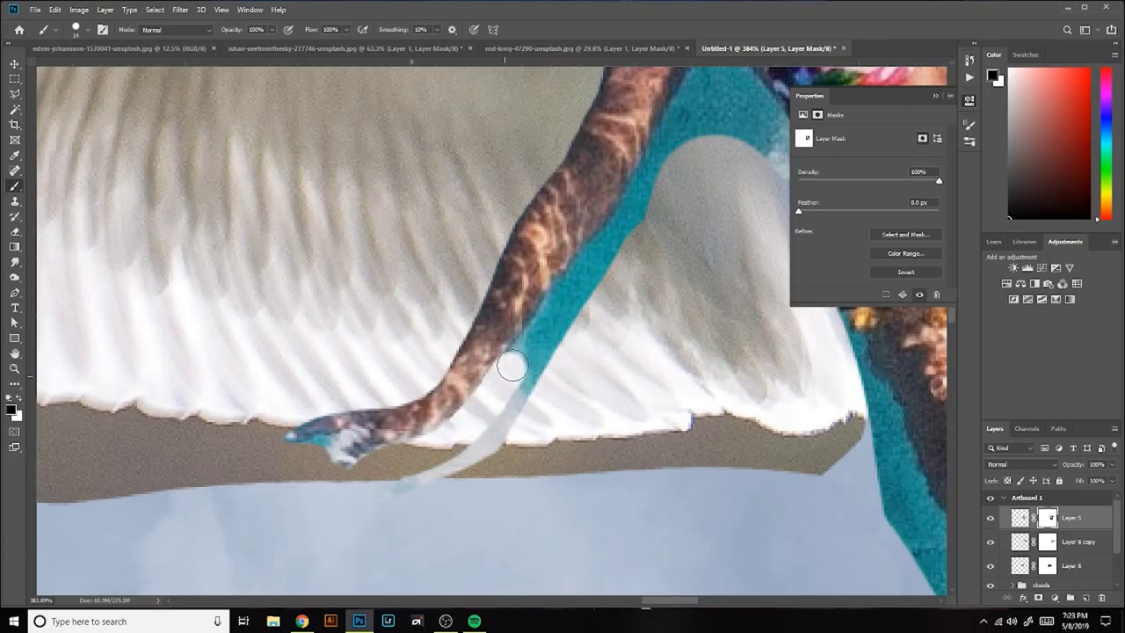
scroll(395, 465, up, 3)
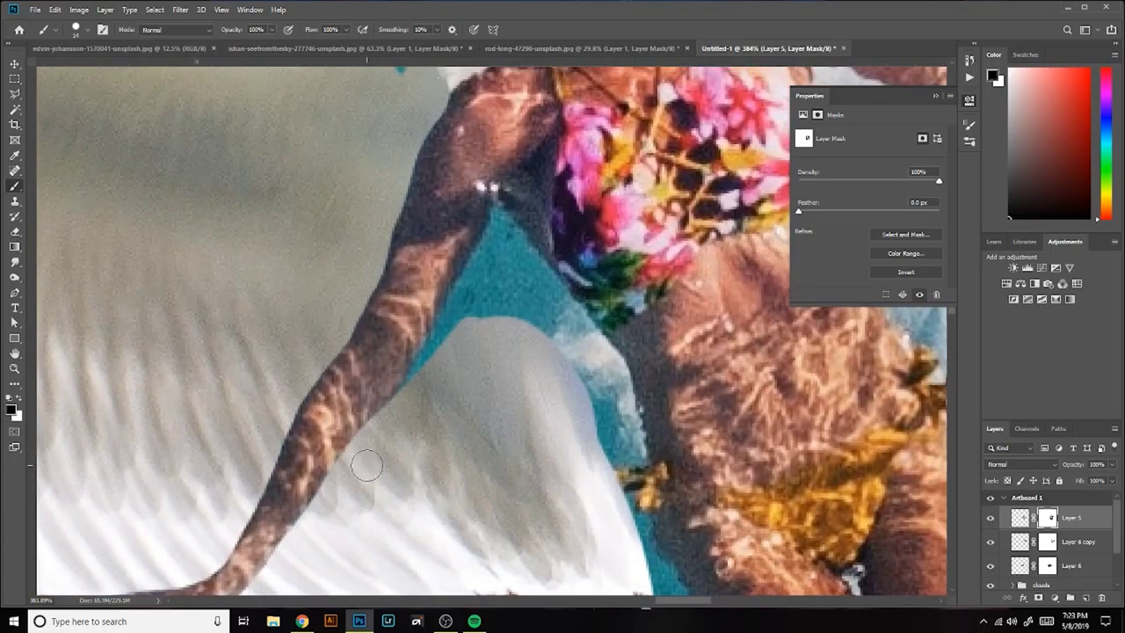
mouse_move(367, 461)
mouse_down()
mouse_move(510, 244)
mouse_move(594, 349)
mouse_move(500, 283)
mouse_up()
drag(582, 427, 414, 313)
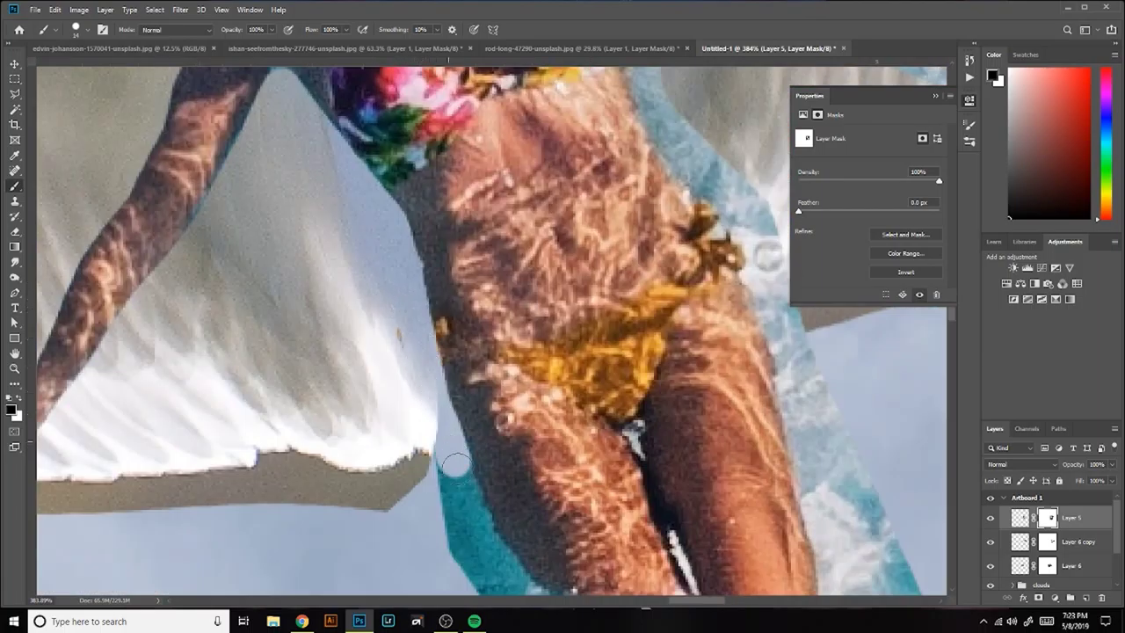
Step: Paint out the teal fabric and water around her legs and feet
drag(463, 510, 293, 278)
drag(400, 422, 281, 252)
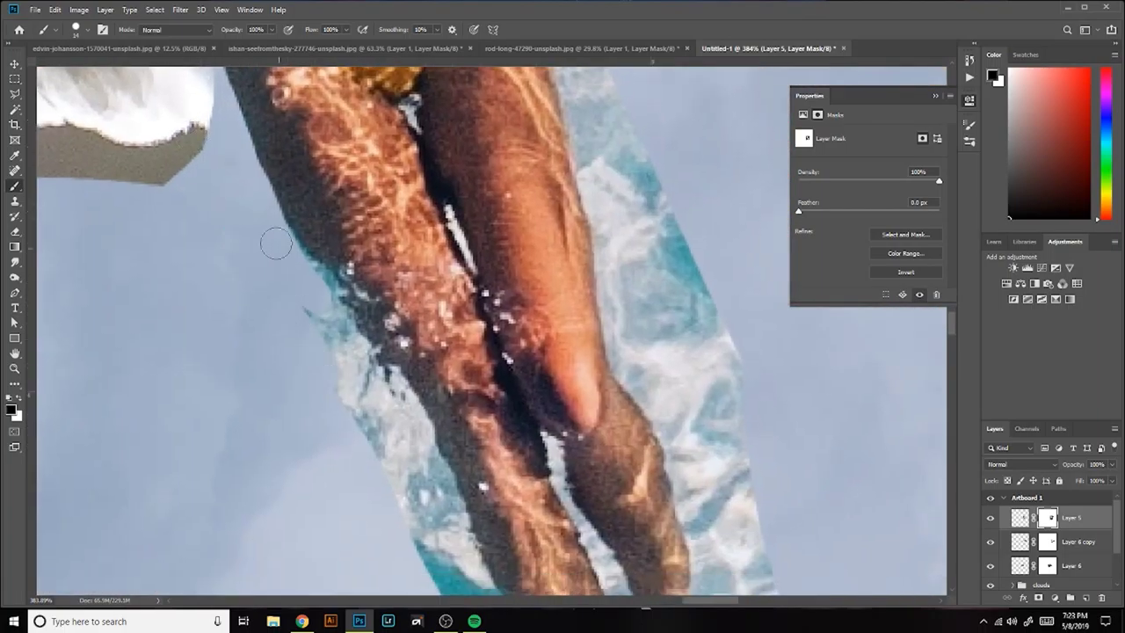
drag(369, 378, 272, 220)
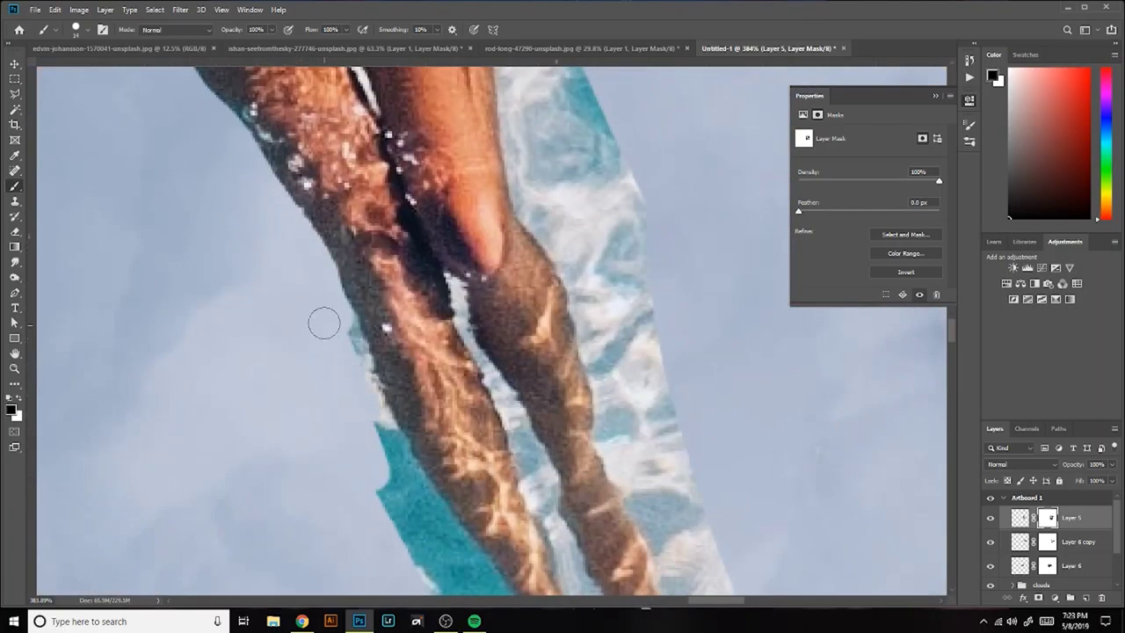
mouse_move(396, 453)
mouse_down()
mouse_move(256, 246)
mouse_move(339, 372)
mouse_move(355, 457)
mouse_up()
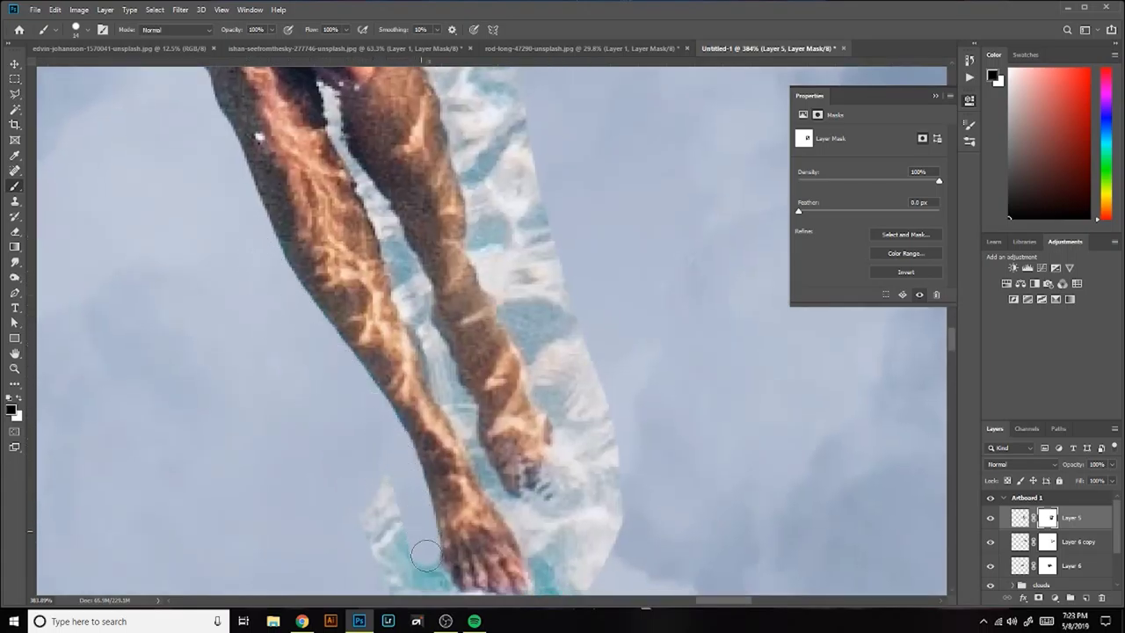
drag(422, 545, 339, 431)
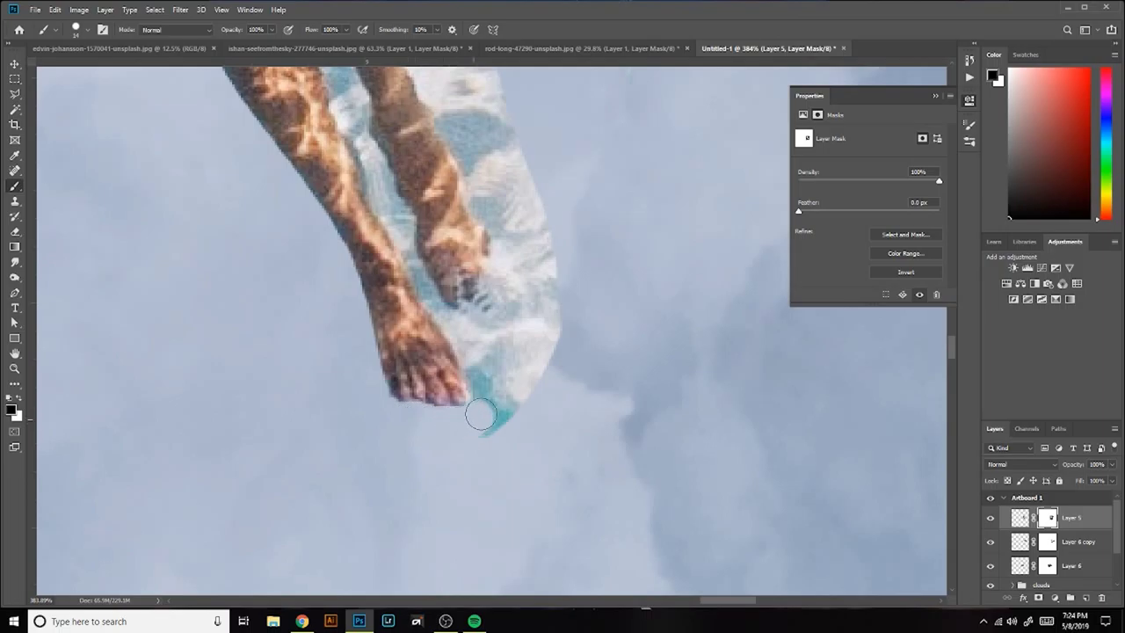
drag(481, 413, 483, 403)
mouse_move(509, 277)
mouse_down()
mouse_move(542, 188)
mouse_move(467, 392)
mouse_move(450, 278)
mouse_move(413, 206)
mouse_up()
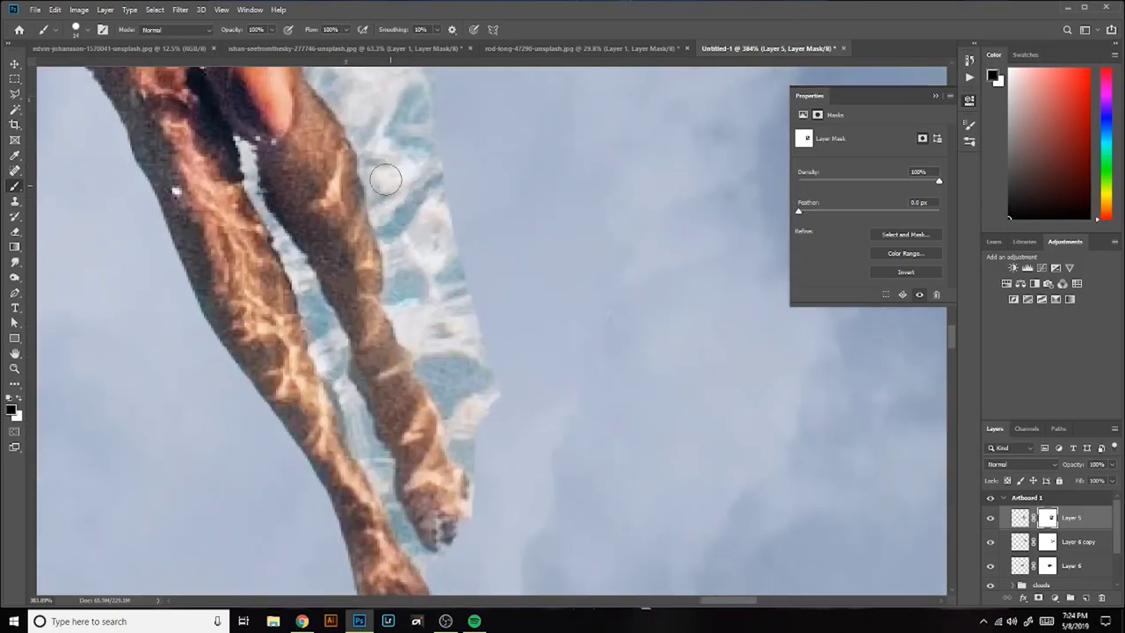
mouse_move(341, 98)
mouse_down()
mouse_move(392, 201)
mouse_move(413, 351)
mouse_move(497, 571)
mouse_up()
scroll(381, 286, up, 3)
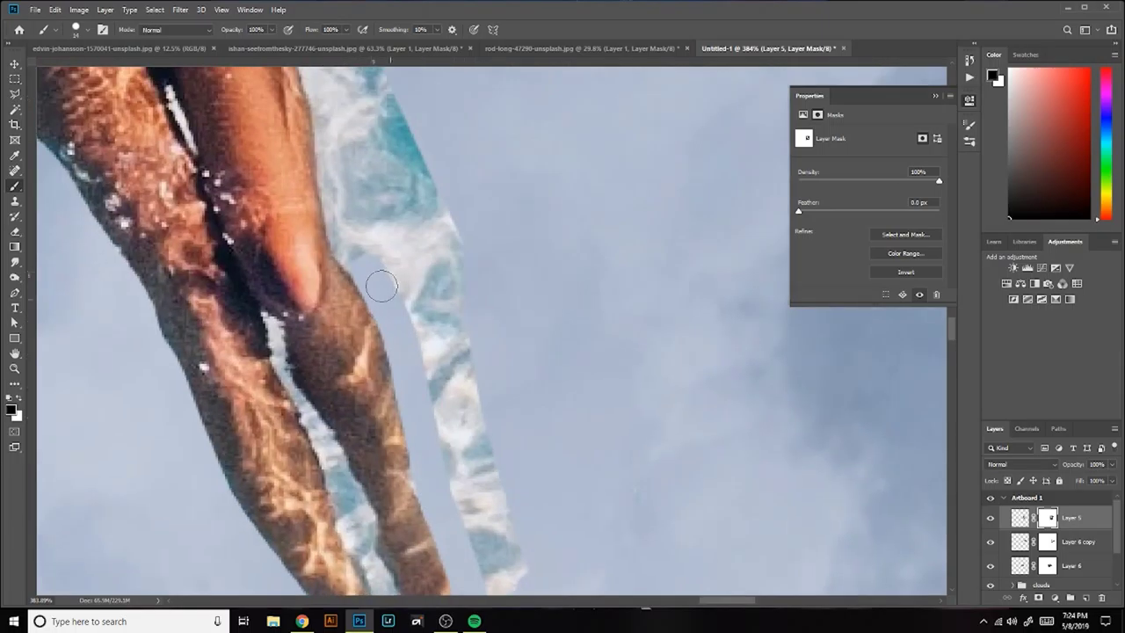
scroll(351, 248, up, 3)
scroll(369, 351, up, 3)
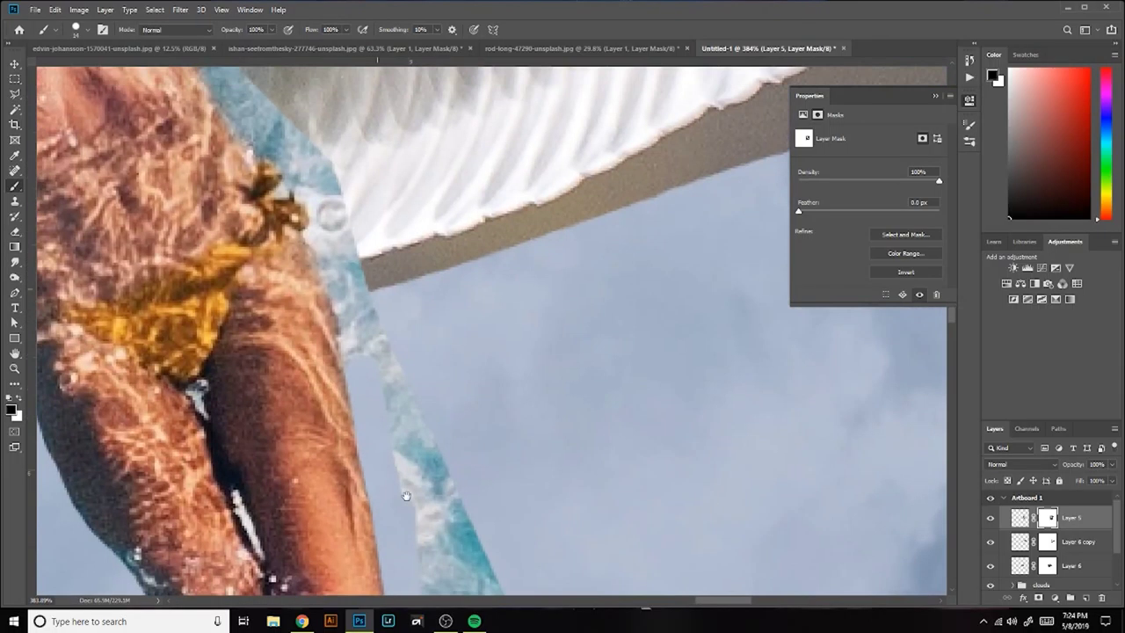
Step: Paint black on Layer 5's mask to hide the teal water along the leg and body edges
drag(260, 143, 344, 294)
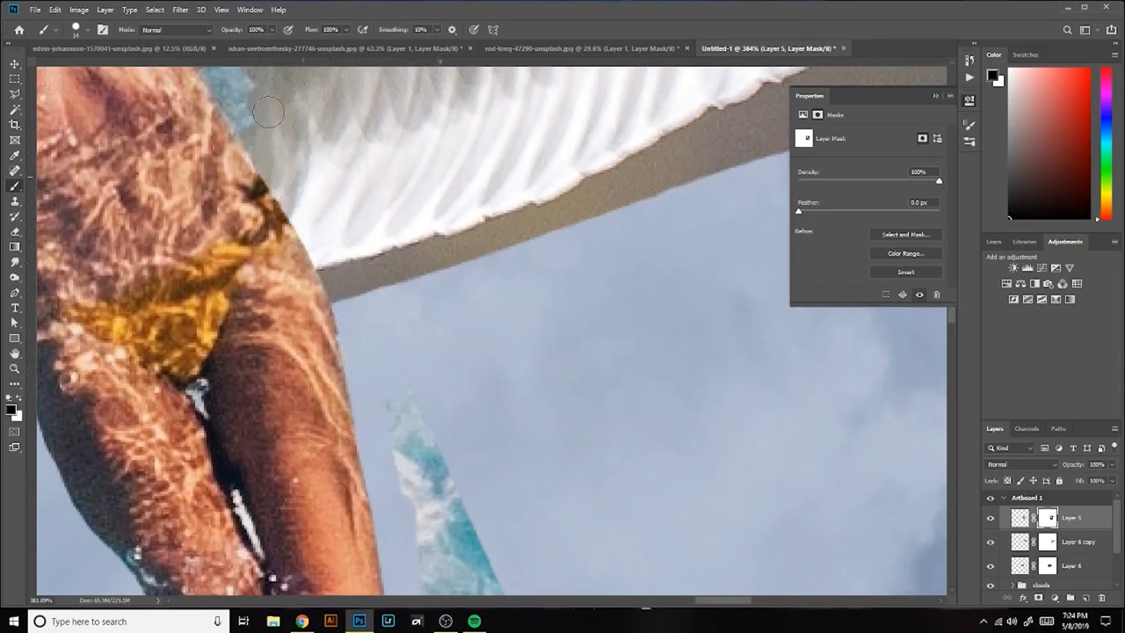
scroll(330, 200, up, 3)
scroll(394, 358, up, 3)
drag(349, 261, 337, 254)
drag(455, 295, 747, 401)
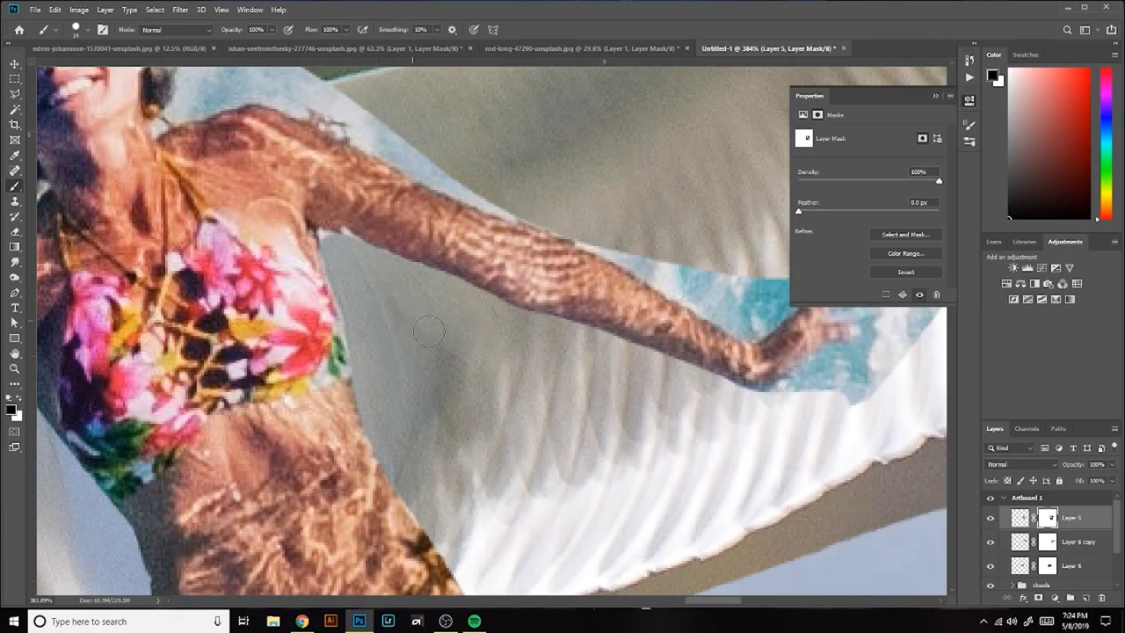
Step: Mask out the teal strip beside the leg and the light-blue patches around the hand and arm
scroll(395, 316, down, 5)
mouse_move(345, 165)
mouse_down()
mouse_move(410, 201)
mouse_move(490, 472)
mouse_move(442, 205)
mouse_move(506, 443)
mouse_up()
scroll(509, 334, up, 5)
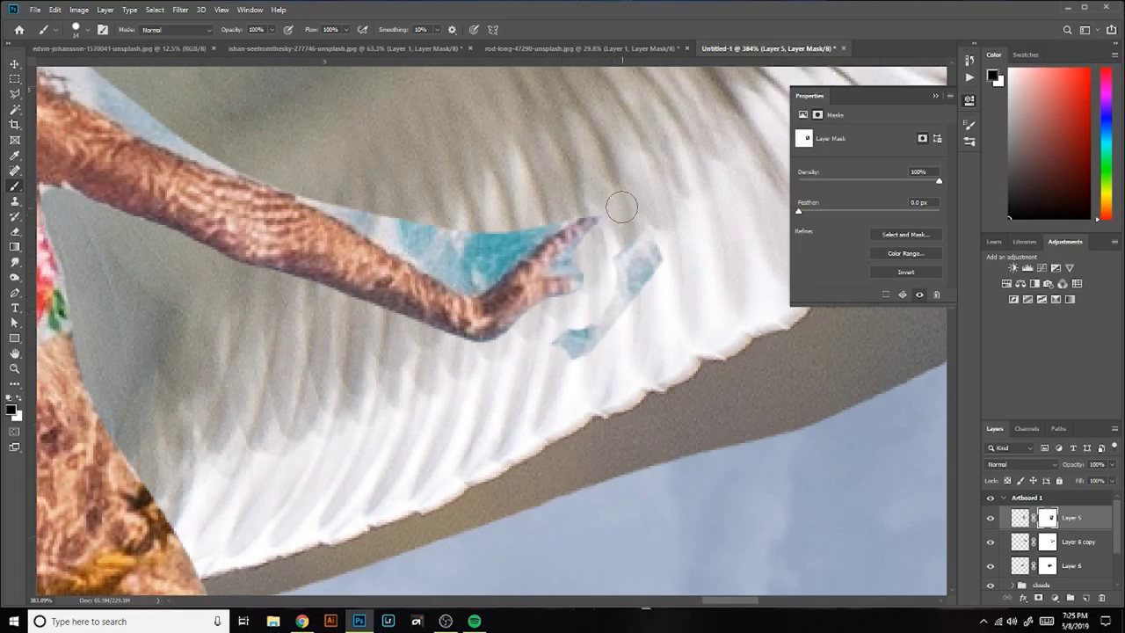
drag(622, 207, 539, 375)
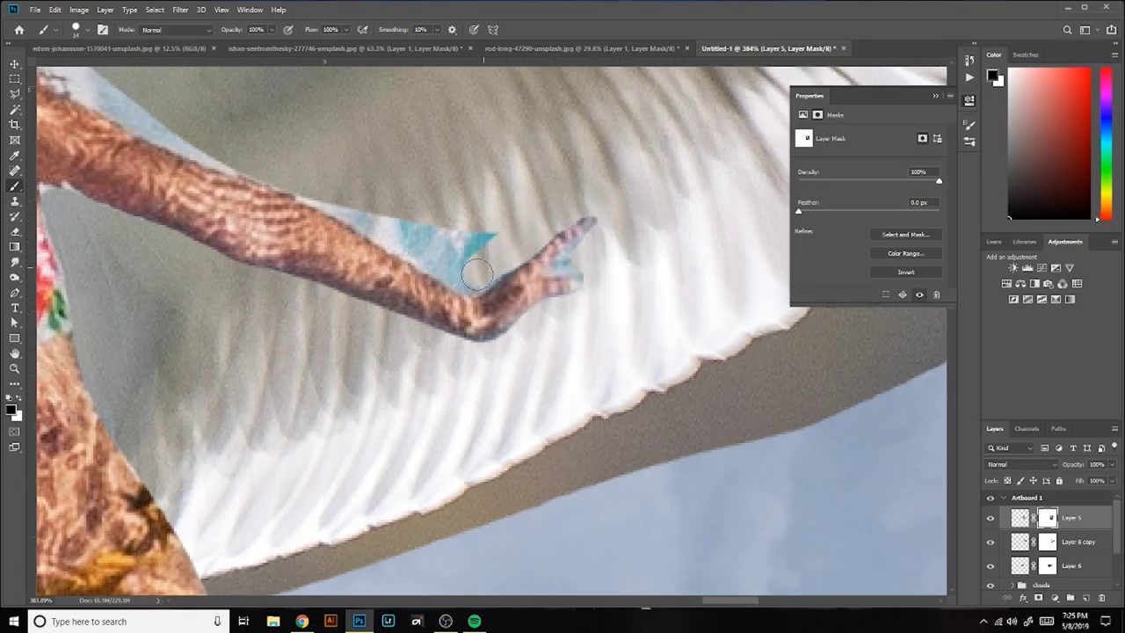
drag(458, 272, 305, 179)
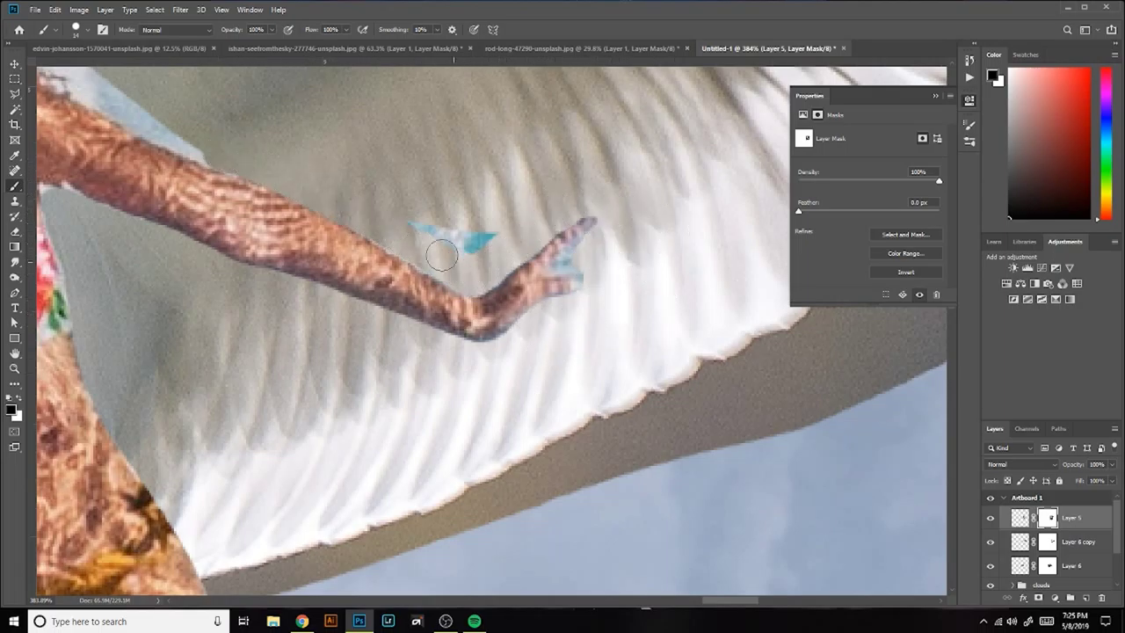
drag(446, 243, 594, 291)
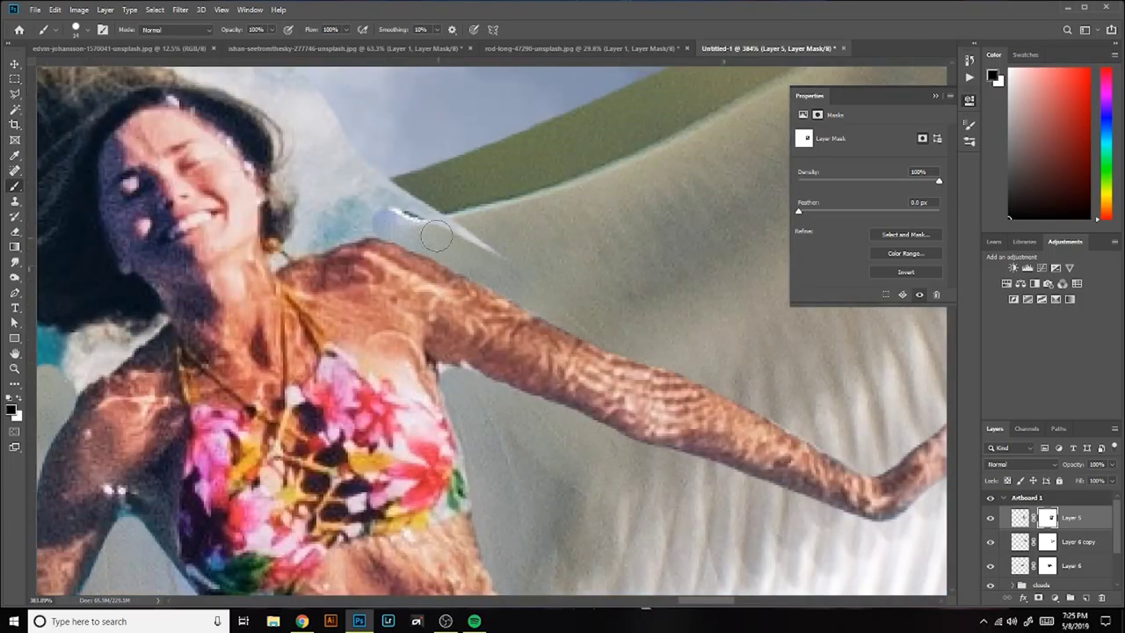
Step: Mask away the flying and floating hair on the left of the woman's head
drag(413, 190, 588, 339)
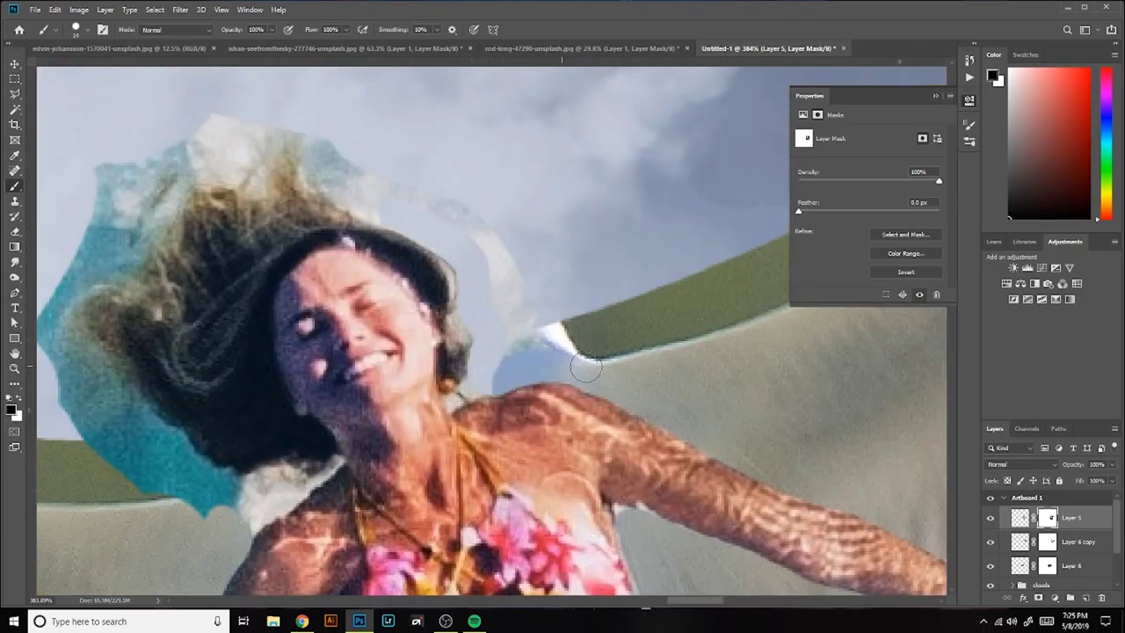
drag(234, 522, 375, 409)
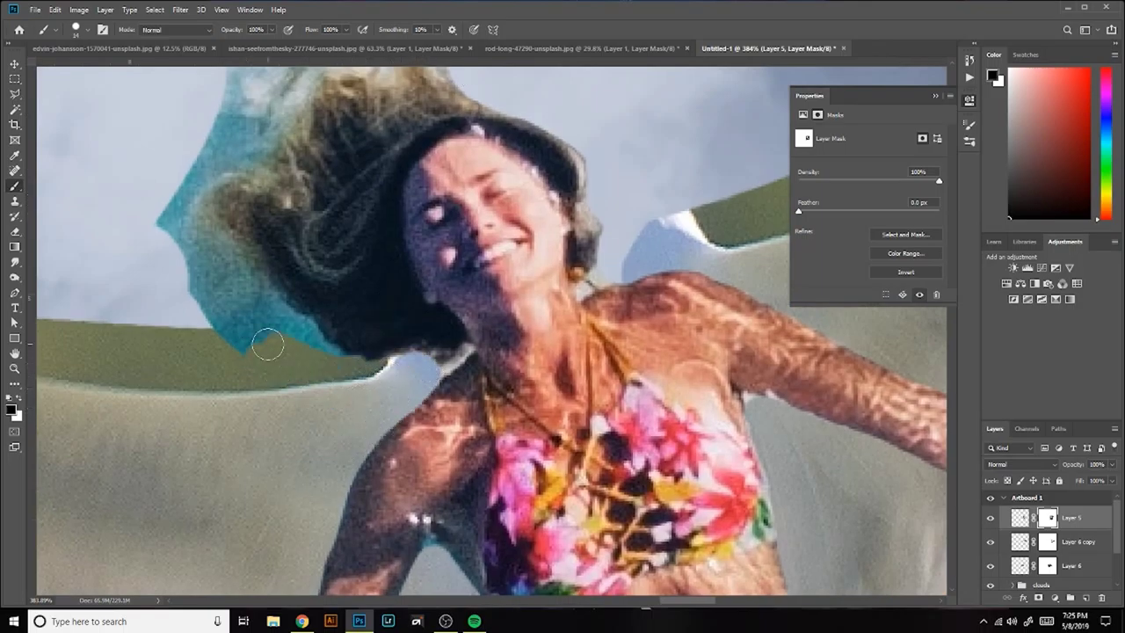
drag(269, 343, 250, 389)
drag(367, 172, 343, 361)
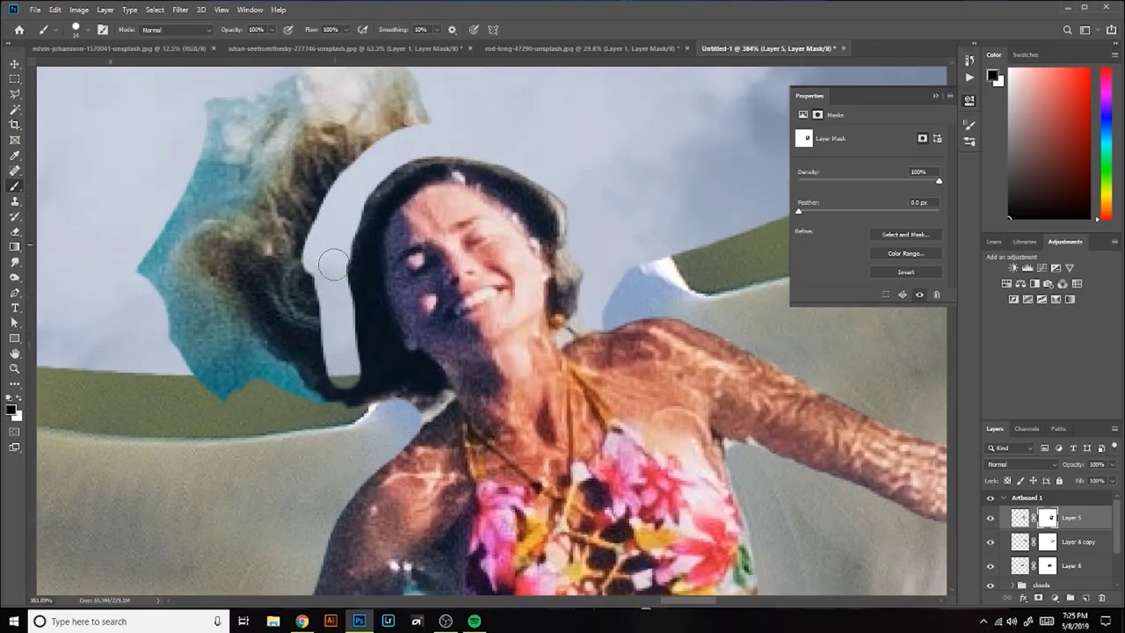
mouse_move(333, 264)
mouse_down()
mouse_move(307, 343)
mouse_move(201, 427)
mouse_move(150, 219)
mouse_move(237, 114)
mouse_up()
drag(272, 217, 228, 348)
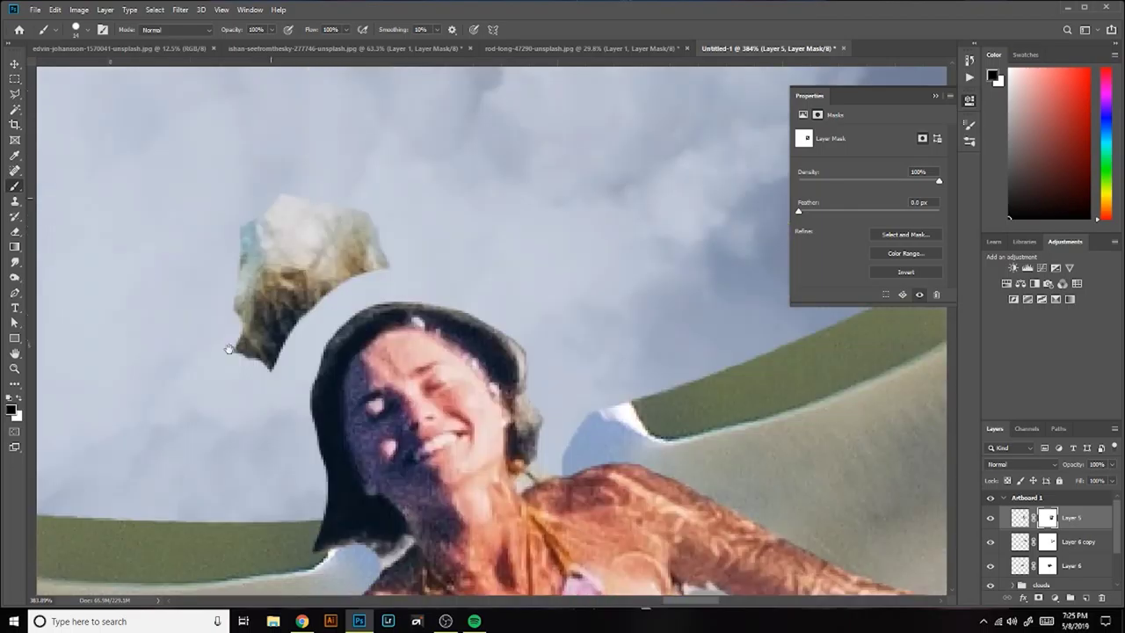
drag(263, 290, 416, 261)
drag(246, 246, 325, 219)
drag(237, 352, 263, 290)
drag(251, 401, 252, 145)
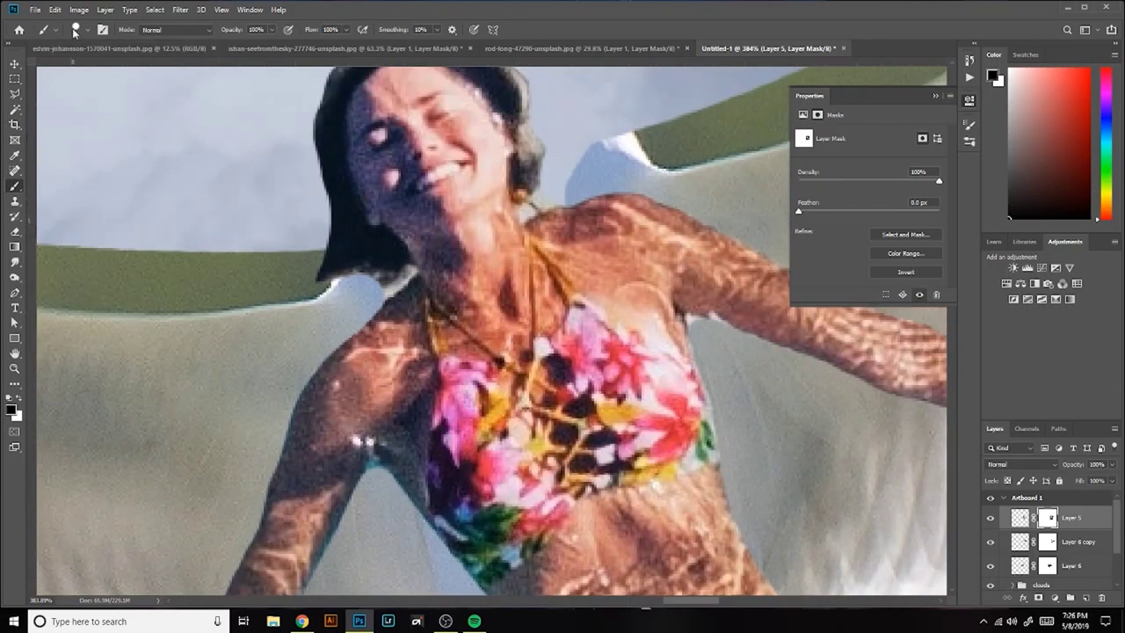
Step: Use a smaller brush to paint fine hair strands back along the top of the head
drag(316, 369, 228, 386)
click(87, 29)
key(Escape)
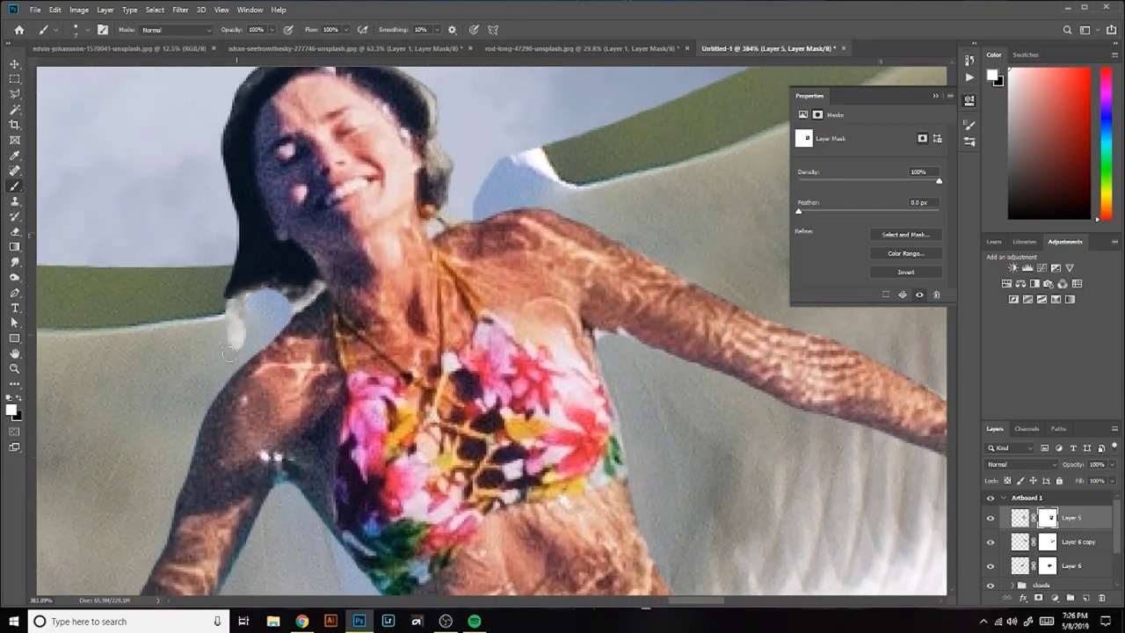
click(87, 29)
key(Escape)
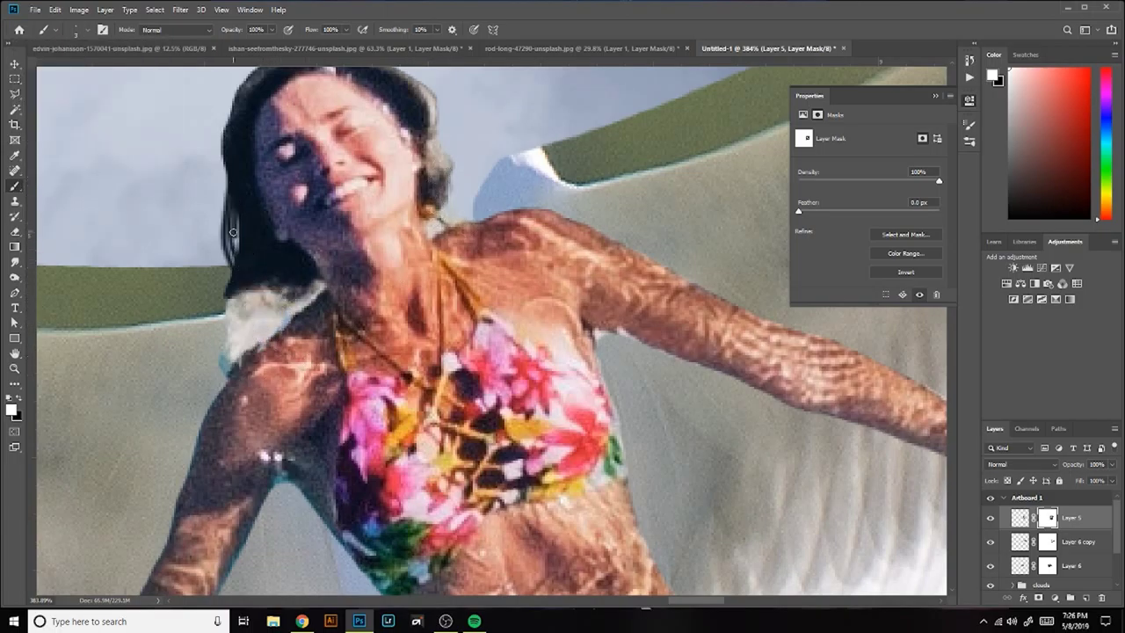
drag(216, 426, 251, 535)
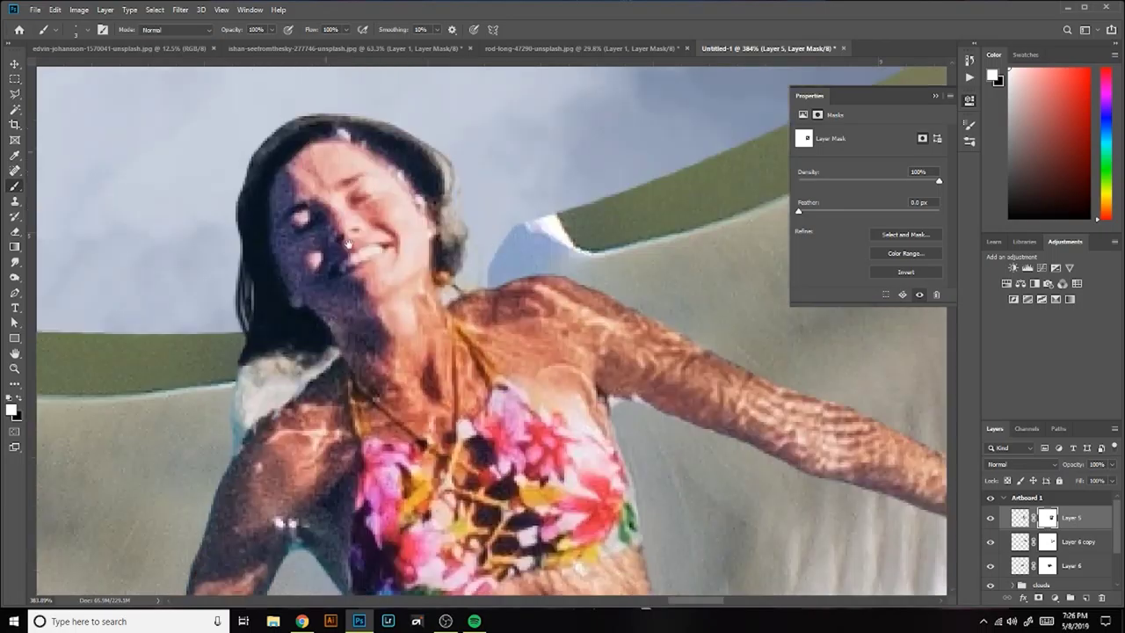
click(87, 29)
key(Escape)
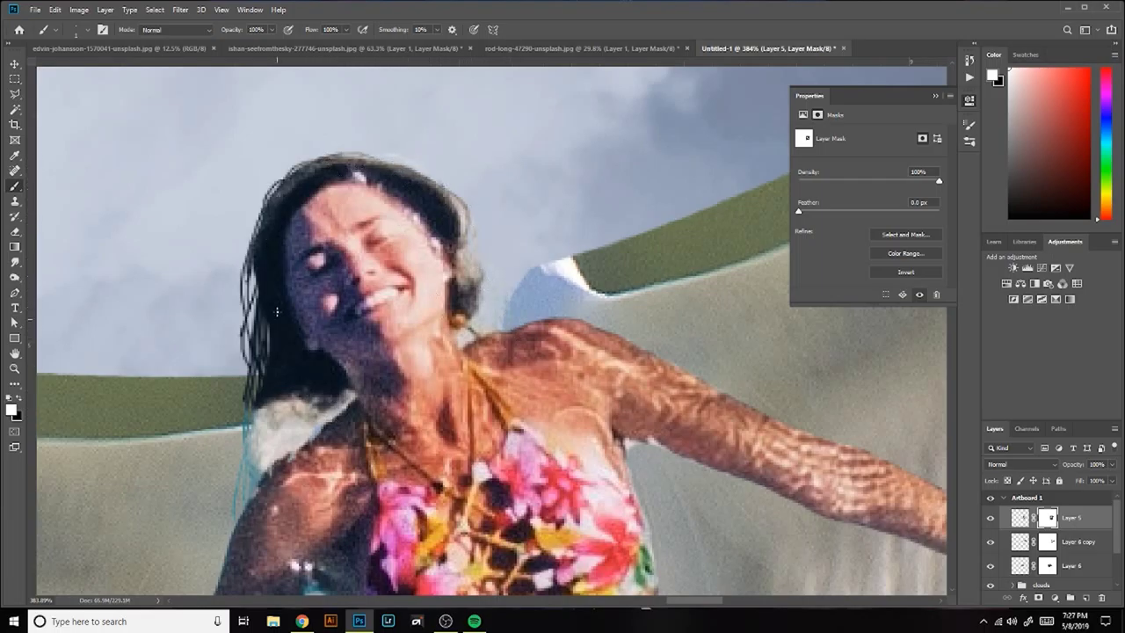
scroll(277, 311, down, 10)
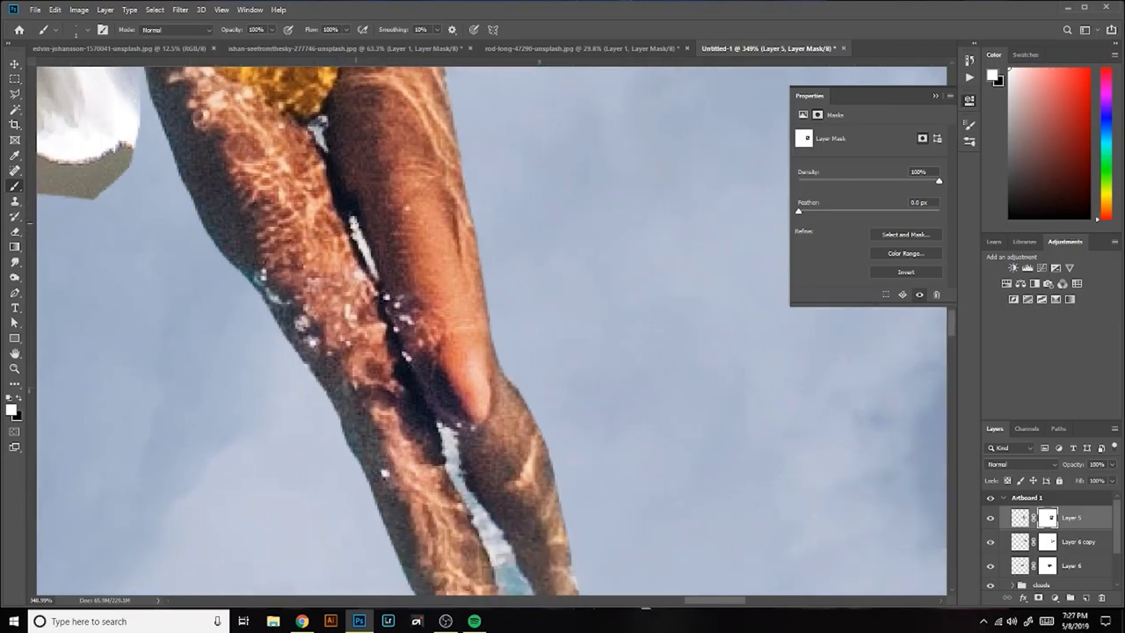
Step: Switch back to black, resize the brush, and mask the blue water between and along the legs
key(x)
right_click(113, 106)
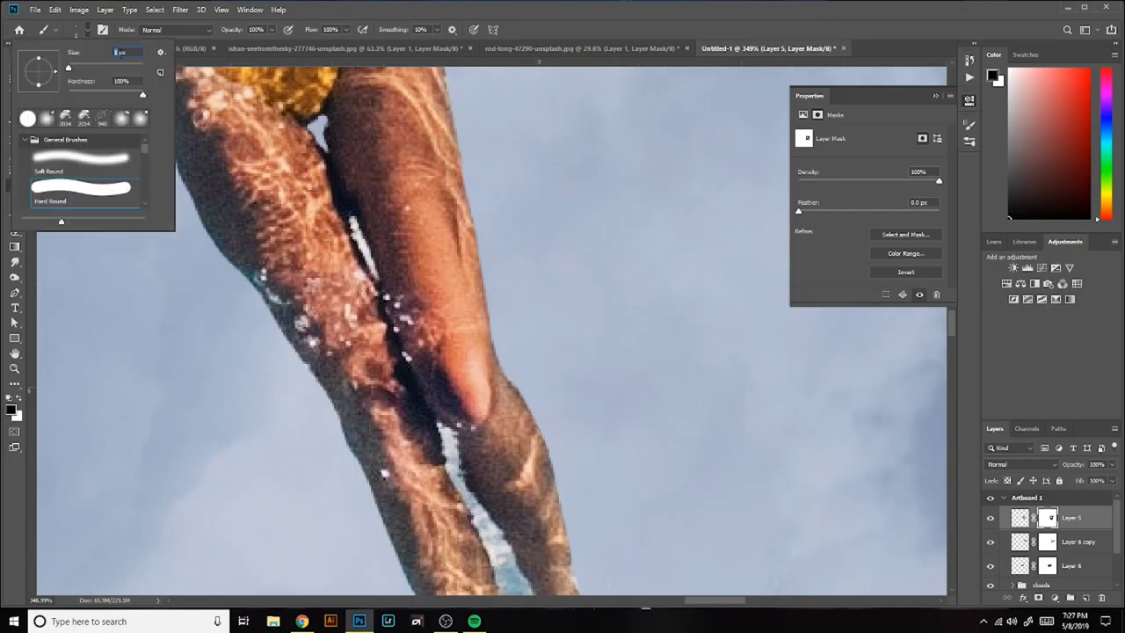
click(362, 244)
scroll(369, 264, down, 3)
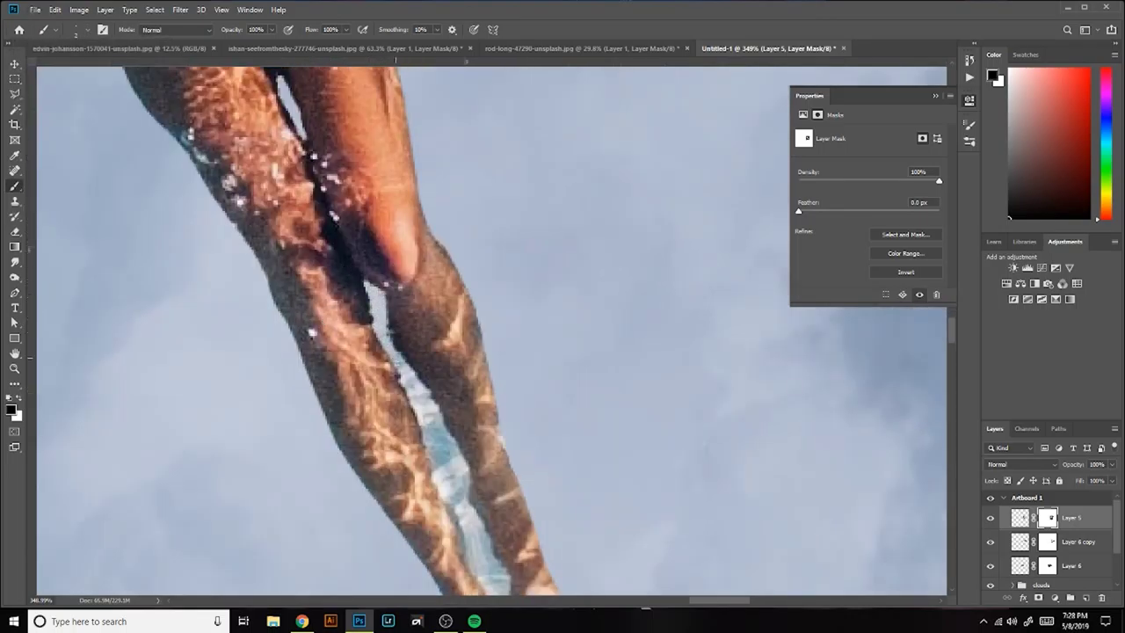
scroll(492, 527, down, 3)
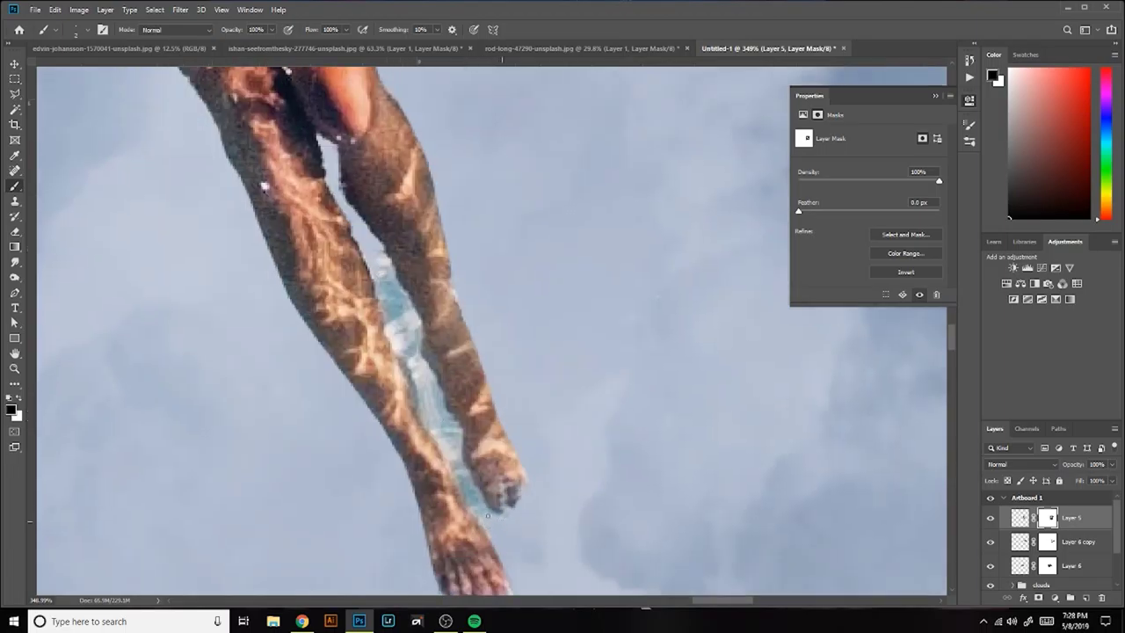
click(85, 29)
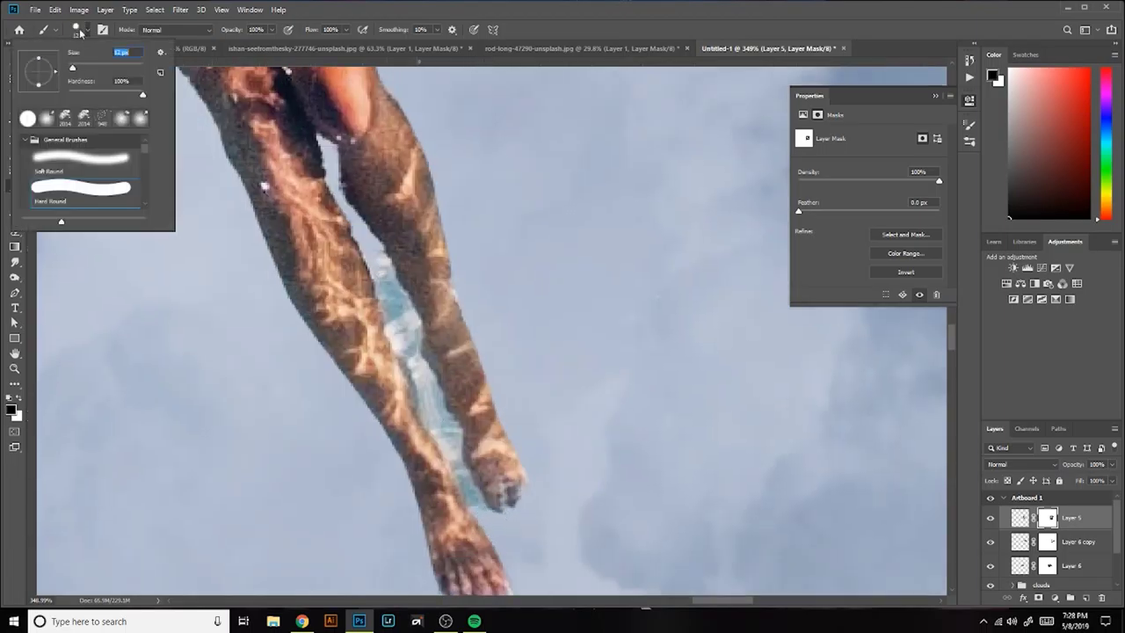
drag(406, 367, 376, 260)
drag(451, 437, 409, 364)
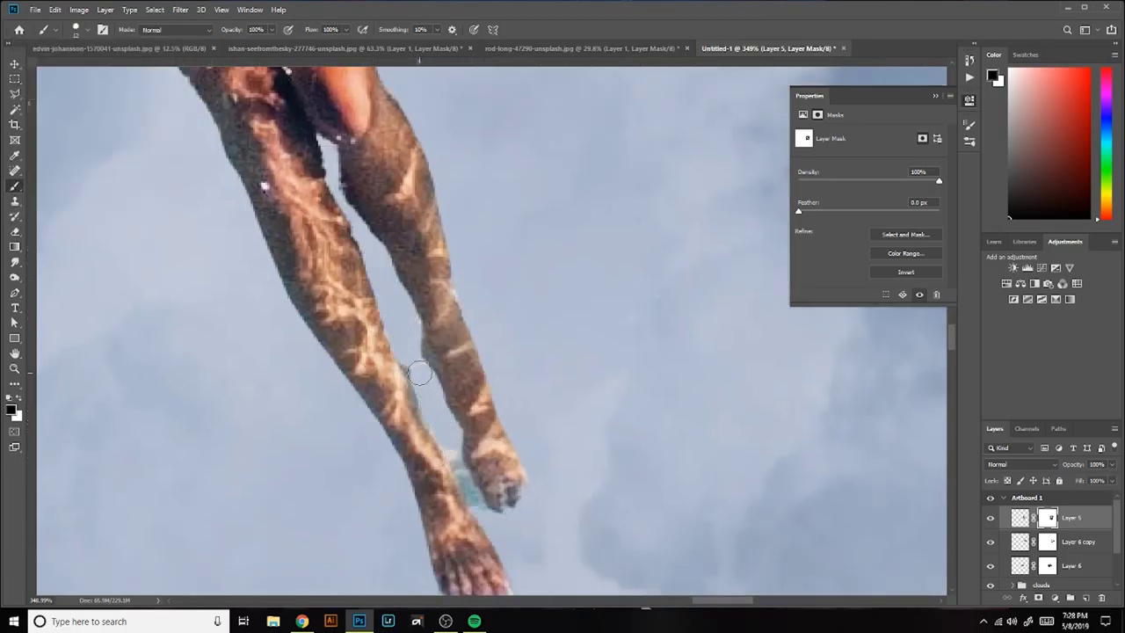
Step: With a smaller brush, hide the blue water along the right leg's inner edge
click(85, 29)
click(424, 395)
drag(451, 422, 414, 297)
scroll(534, 445, down, 3)
scroll(76, 298, up, 3)
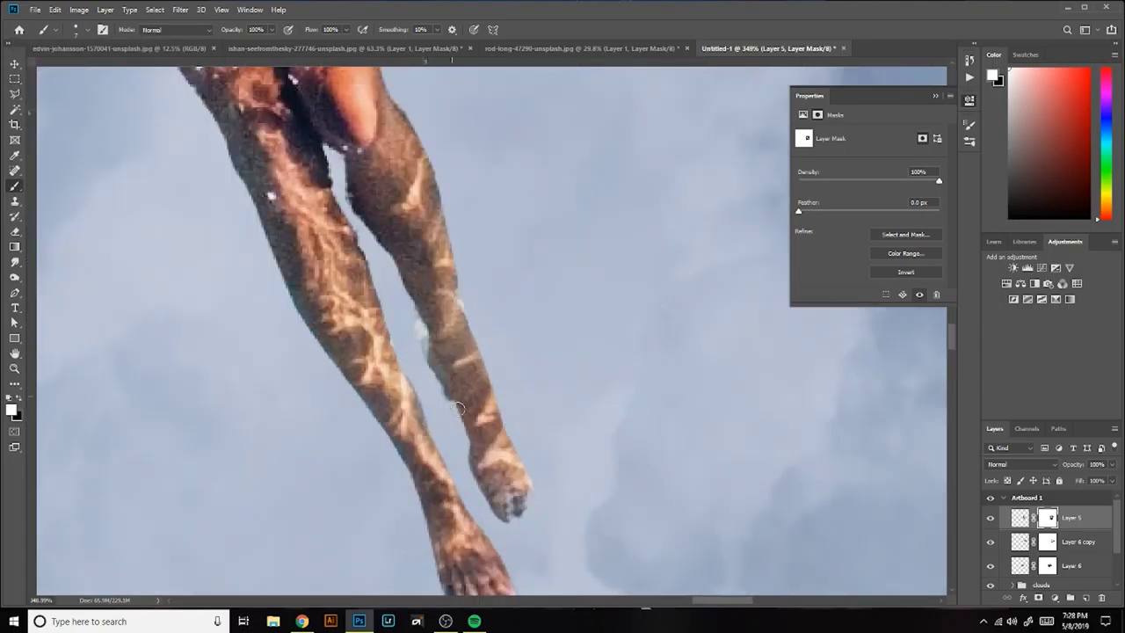
scroll(444, 376, down, 4)
scroll(381, 235, up, 4)
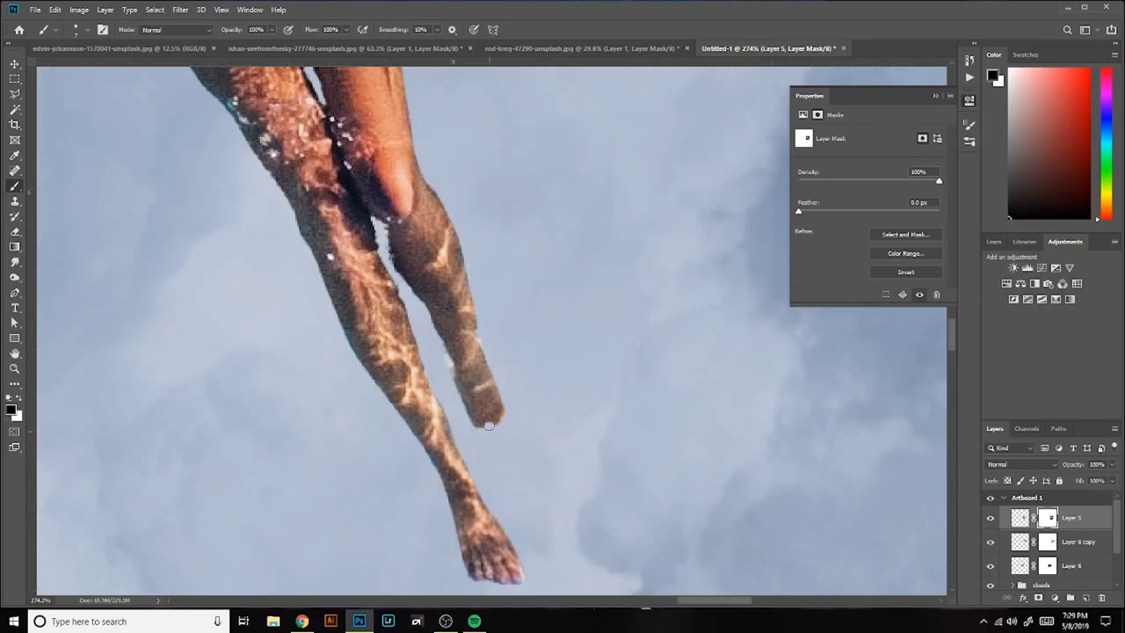
scroll(462, 416, down, 4)
scroll(450, 425, up, 5)
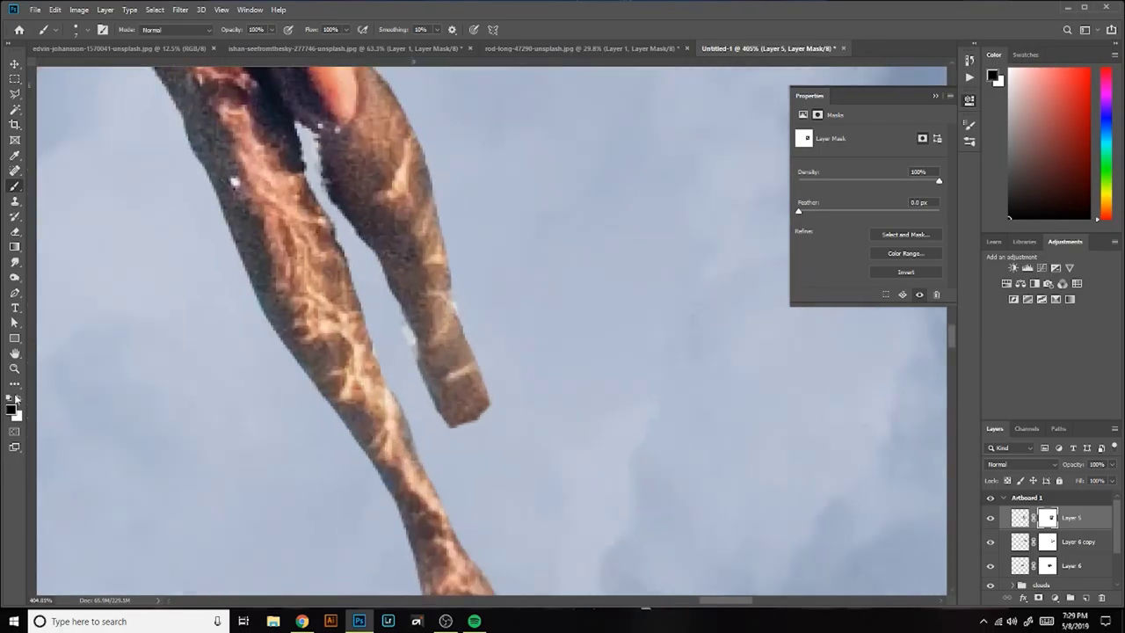
Step: Switch the mask brush to white and inspect the legs and the wing's lower edge up close
key(x)
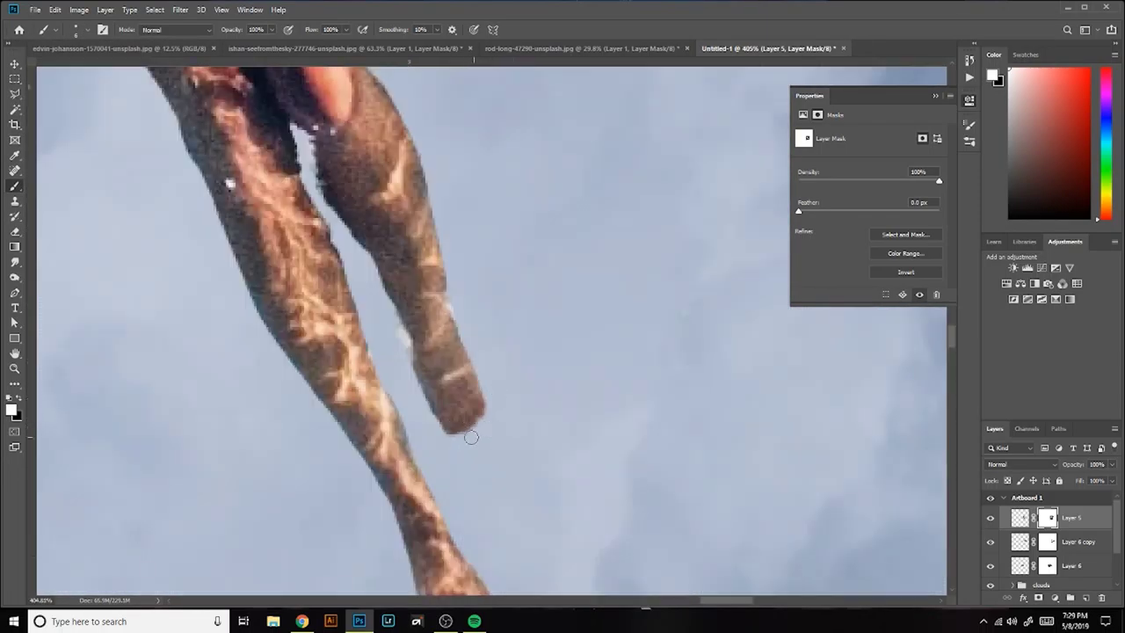
scroll(469, 421, down, 1)
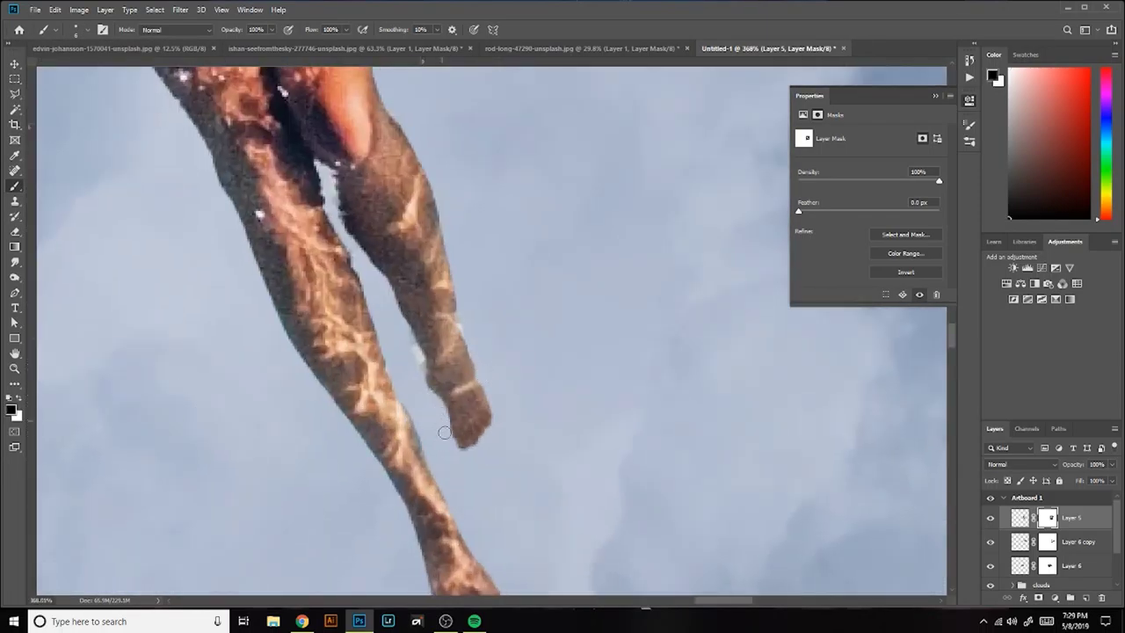
scroll(568, 371, down, 3)
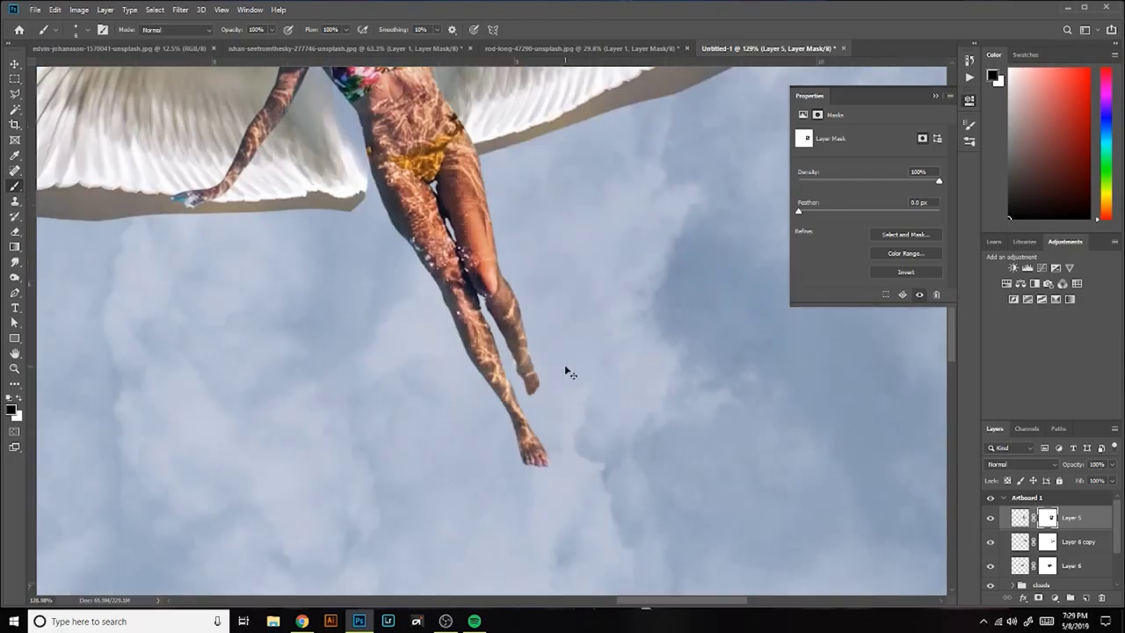
scroll(568, 360, down, 2)
scroll(567, 357, up, 4)
scroll(488, 304, down, 1)
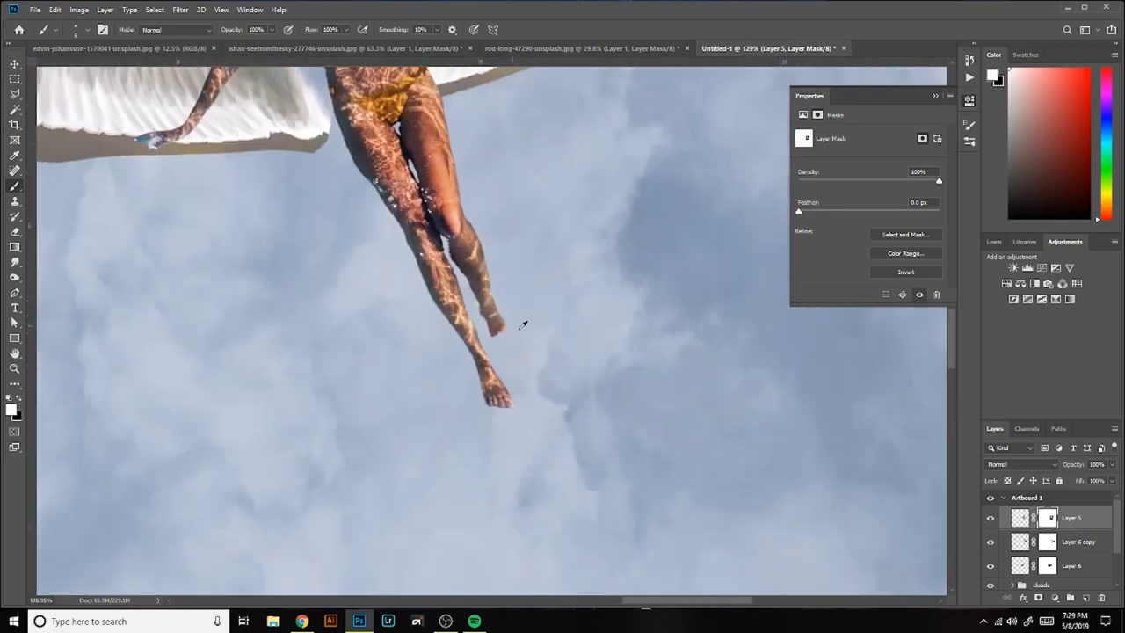
scroll(492, 316, down, 3)
scroll(492, 316, up, 3)
scroll(479, 314, up, 1)
scroll(328, 358, up, 3)
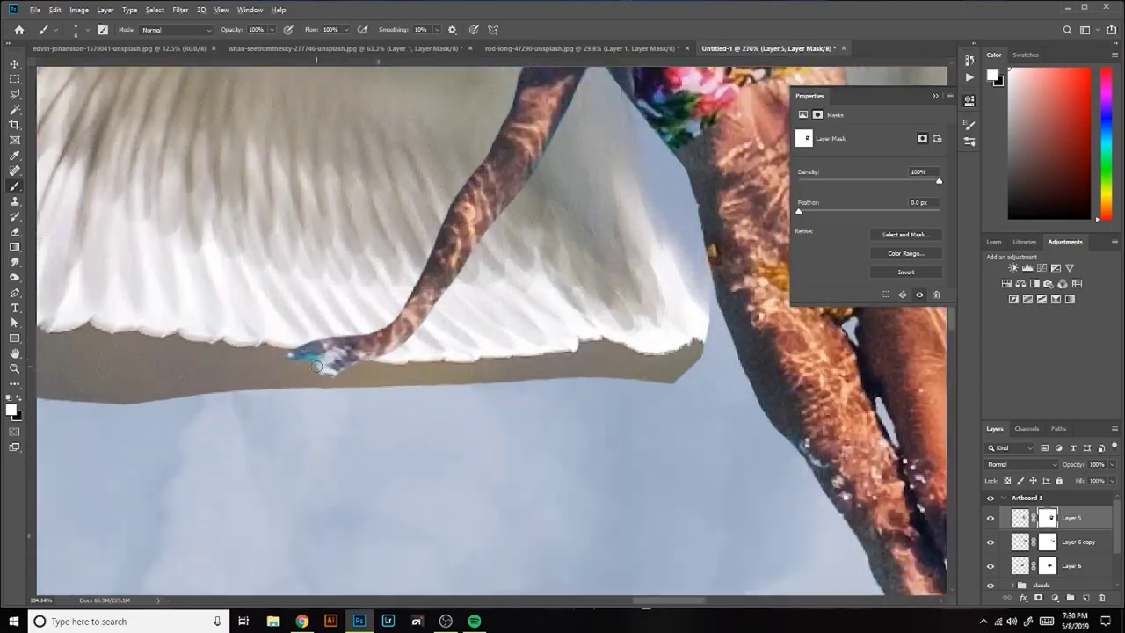
scroll(328, 358, up, 2)
drag(345, 350, 335, 308)
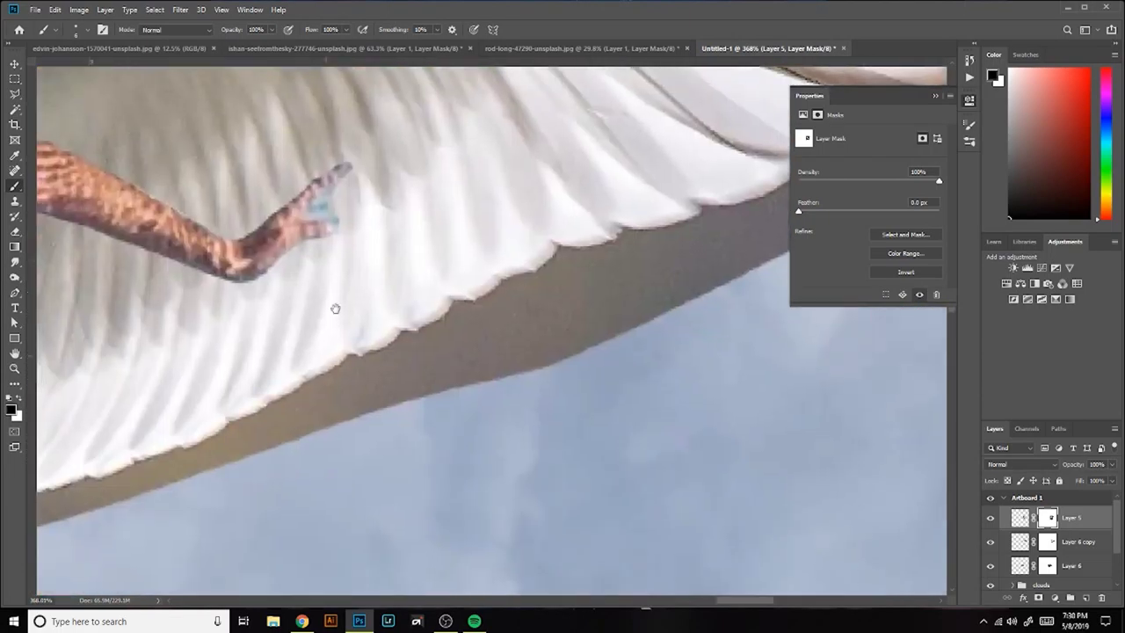
scroll(324, 206, down, 3)
scroll(395, 252, up, 3)
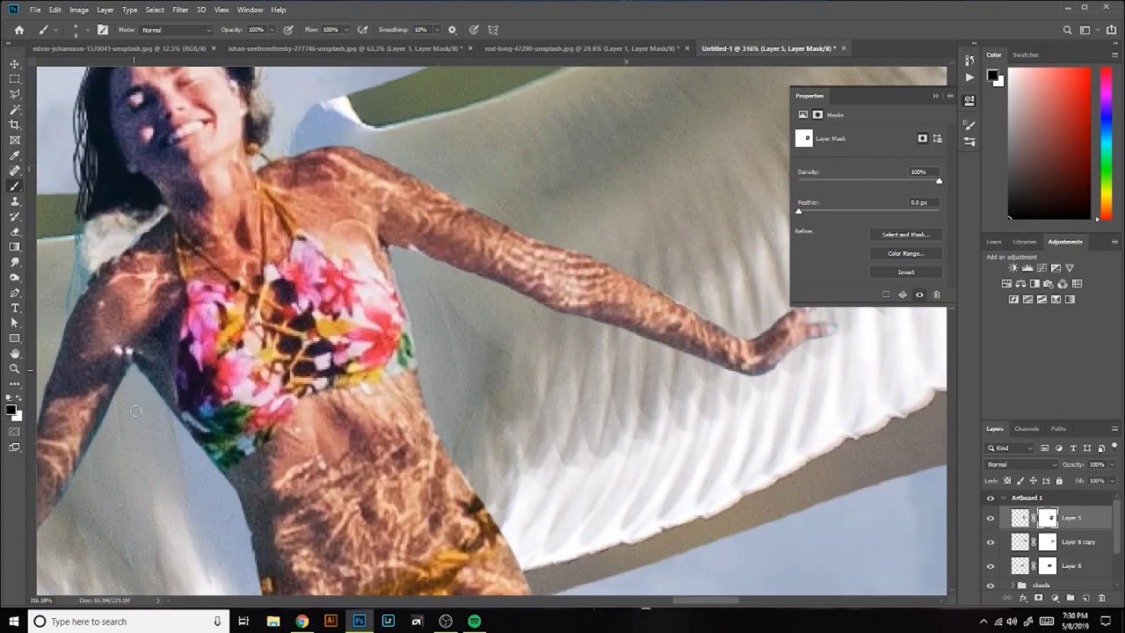
scroll(136, 410, down, 4)
scroll(136, 410, up, 3)
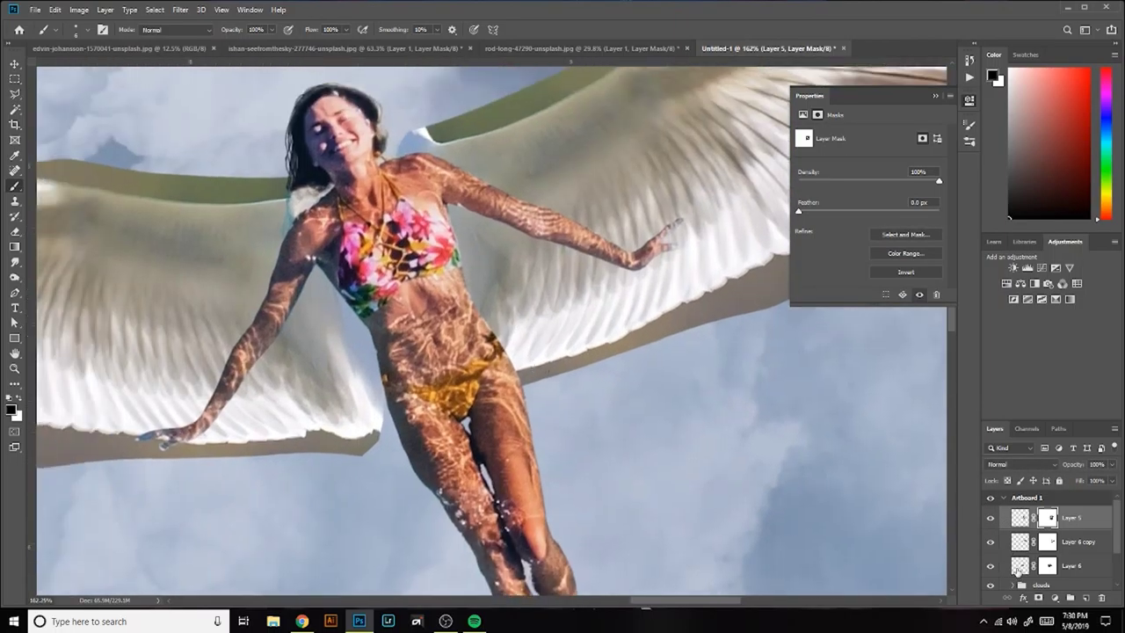
click(1016, 569)
Step: Use the Move tool to reposition the wing and its copy behind the woman
key(v)
drag(131, 334, 150, 300)
scroll(308, 424, down, 4)
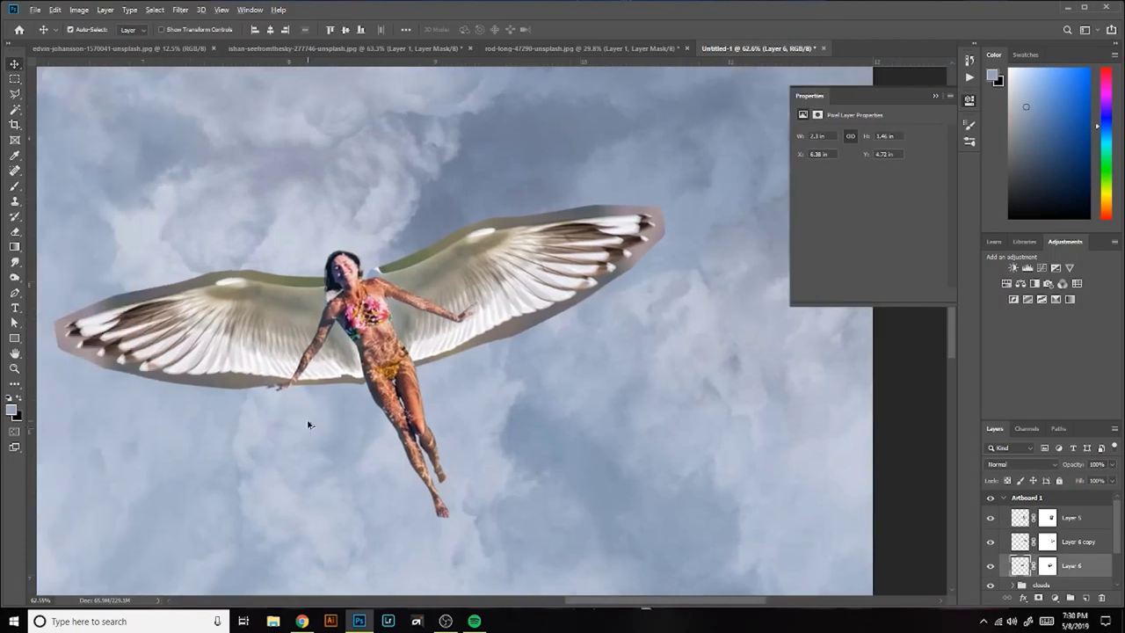
scroll(308, 424, up, 2)
drag(546, 259, 540, 264)
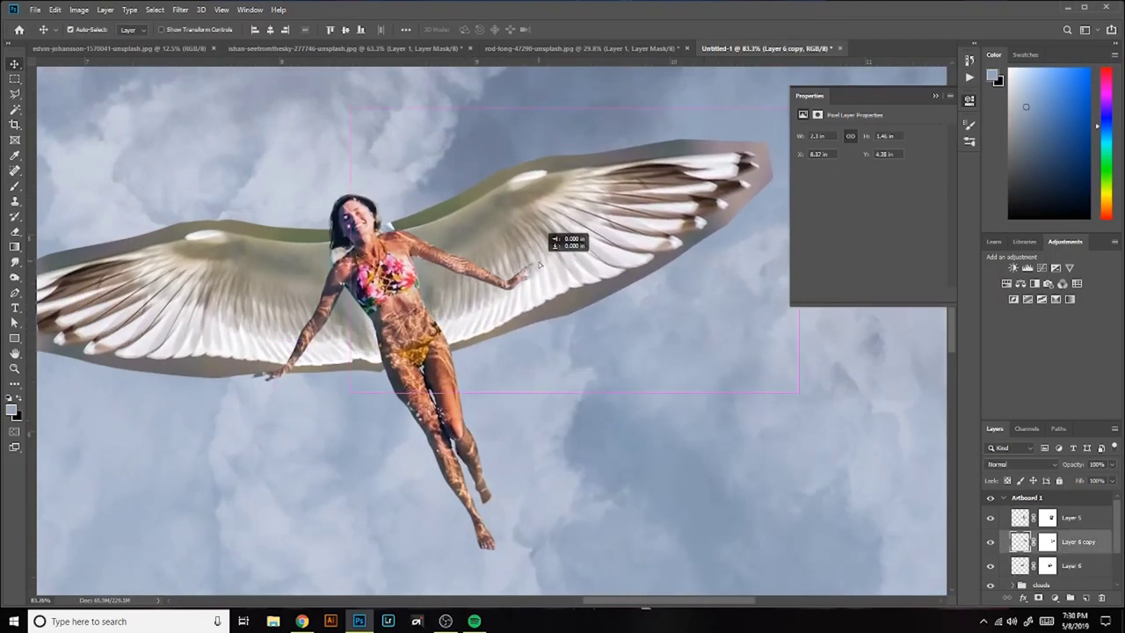
scroll(540, 263, down, 1)
scroll(510, 289, up, 1)
scroll(492, 307, up, 1)
scroll(475, 324, up, 3)
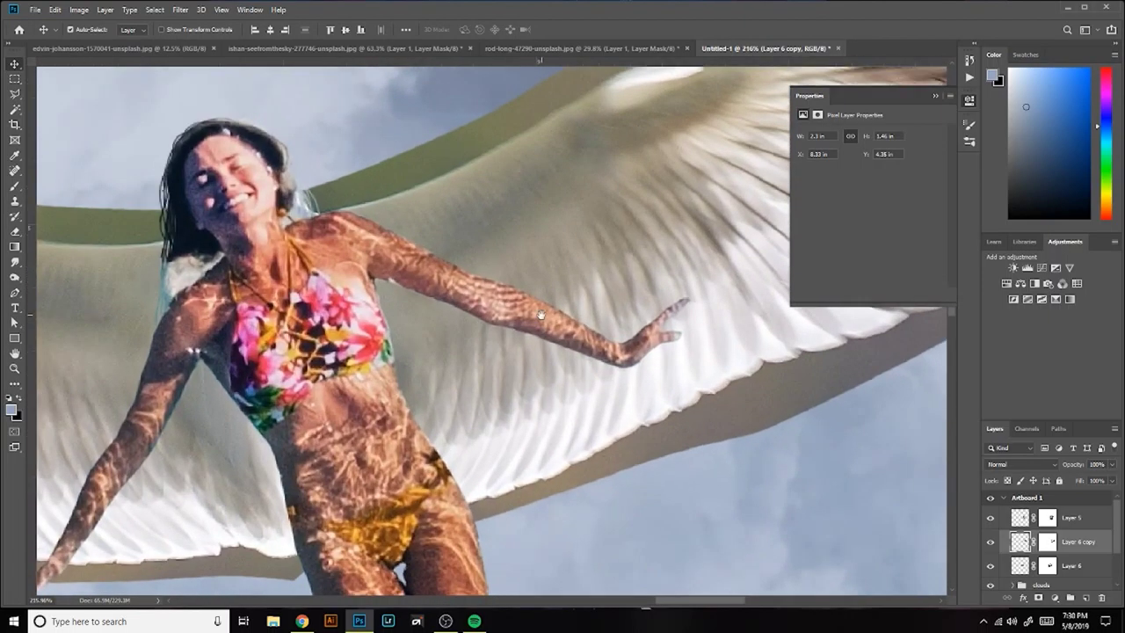
scroll(243, 298, up, 1)
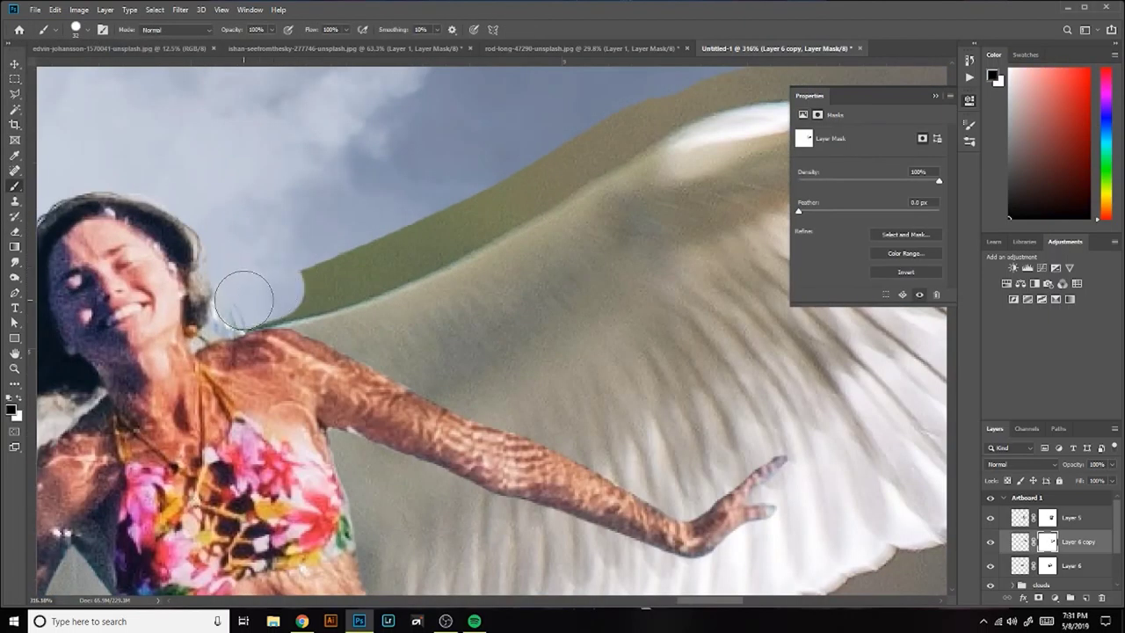
scroll(355, 246, right, 3)
scroll(356, 241, right, 2)
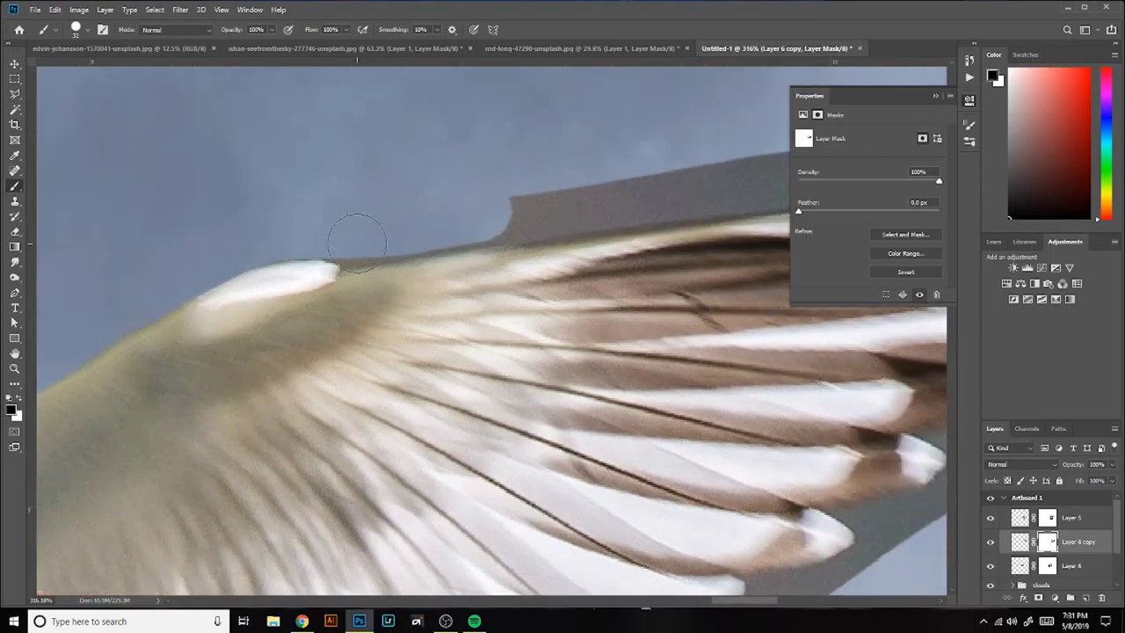
scroll(527, 203, right, 2)
scroll(440, 228, left, 4)
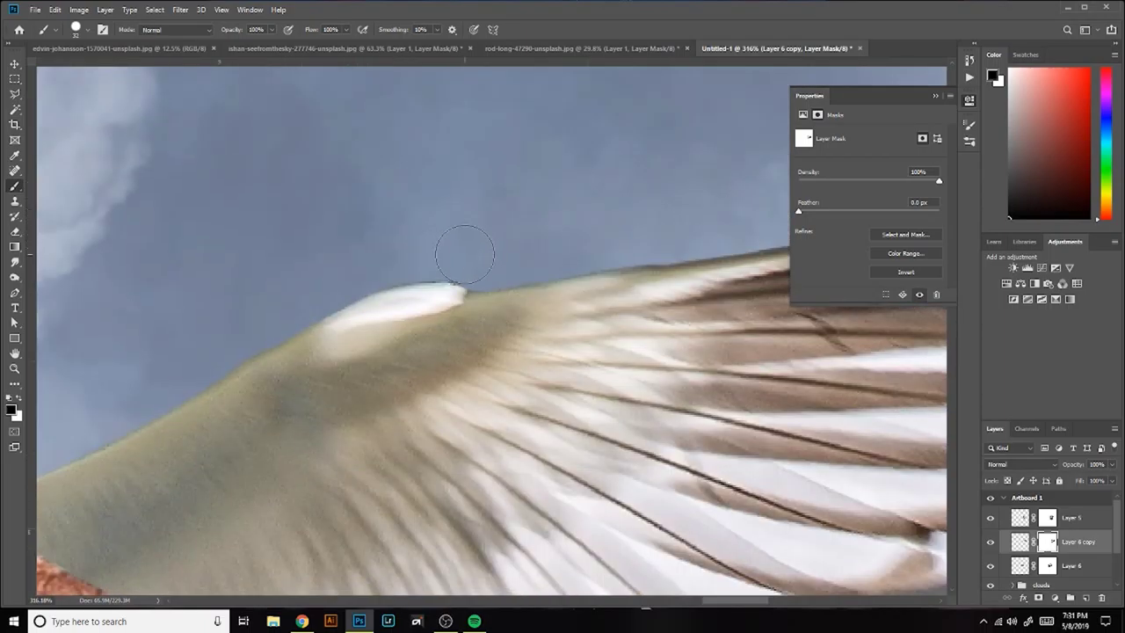
scroll(464, 253, right, 3)
scroll(693, 432, left, 5)
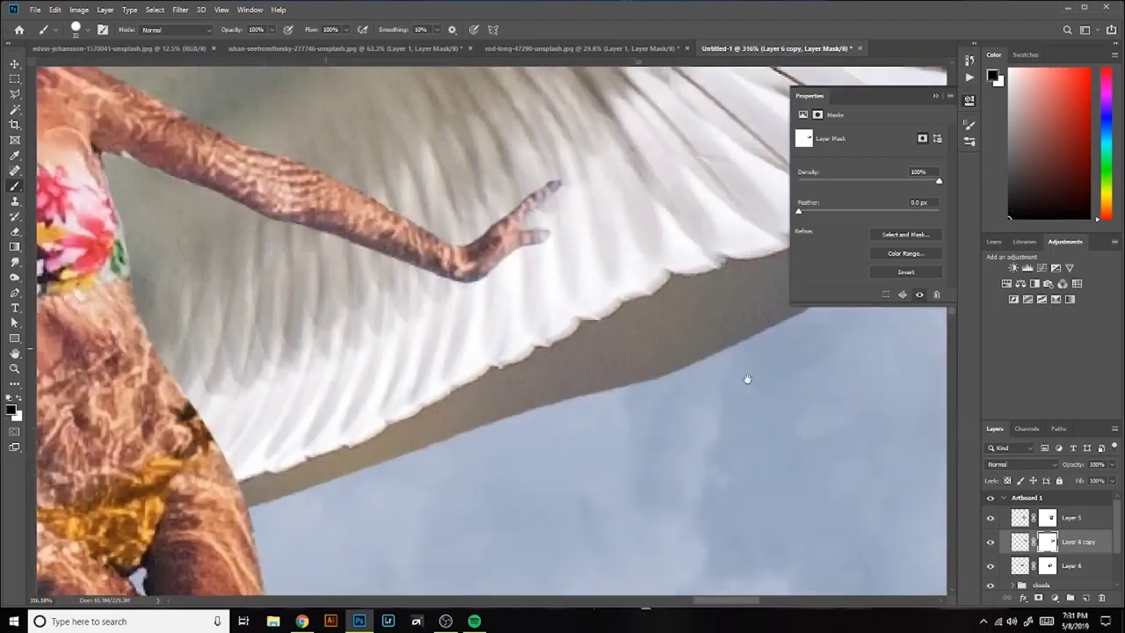
Step: Paint away the grey band below the wing edge and along the feather tips
drag(747, 379, 738, 295)
mouse_move(227, 415)
mouse_down()
mouse_move(434, 346)
mouse_move(728, 219)
mouse_move(517, 325)
mouse_move(665, 261)
mouse_move(427, 409)
mouse_up()
scroll(418, 352, right, 3)
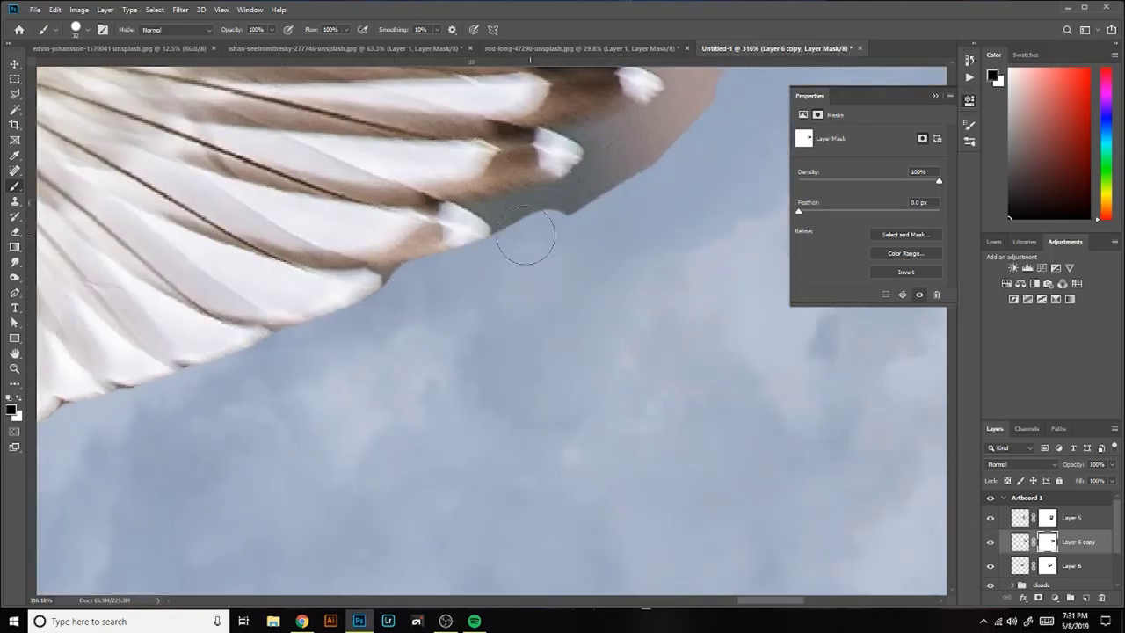
mouse_move(526, 235)
mouse_down()
mouse_move(623, 175)
mouse_move(442, 364)
mouse_move(615, 202)
mouse_up()
drag(615, 202, 531, 312)
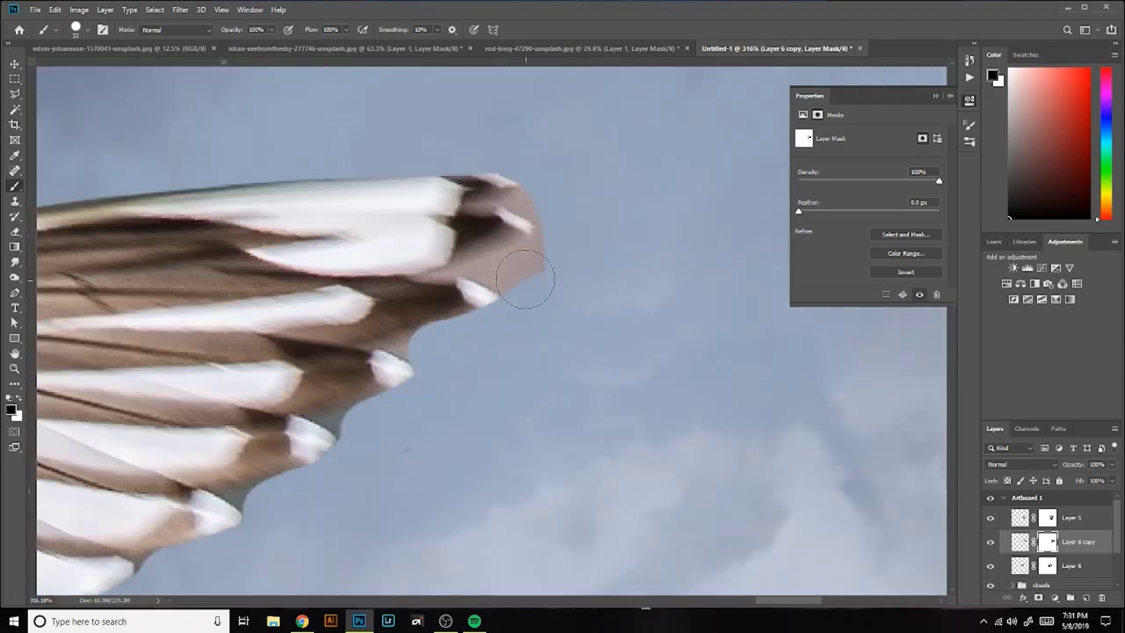
drag(565, 251, 407, 522)
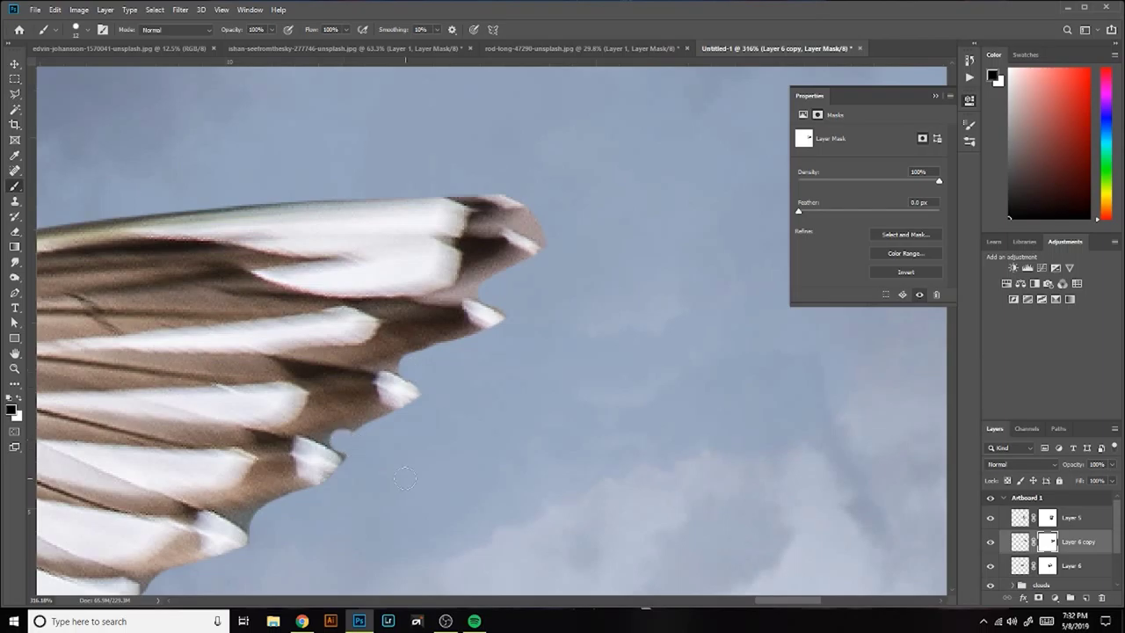
Step: Pan and zoom around the wing to check the masked edges
scroll(405, 479, down, 2)
scroll(402, 453, left, 3)
scroll(389, 427, down, 3)
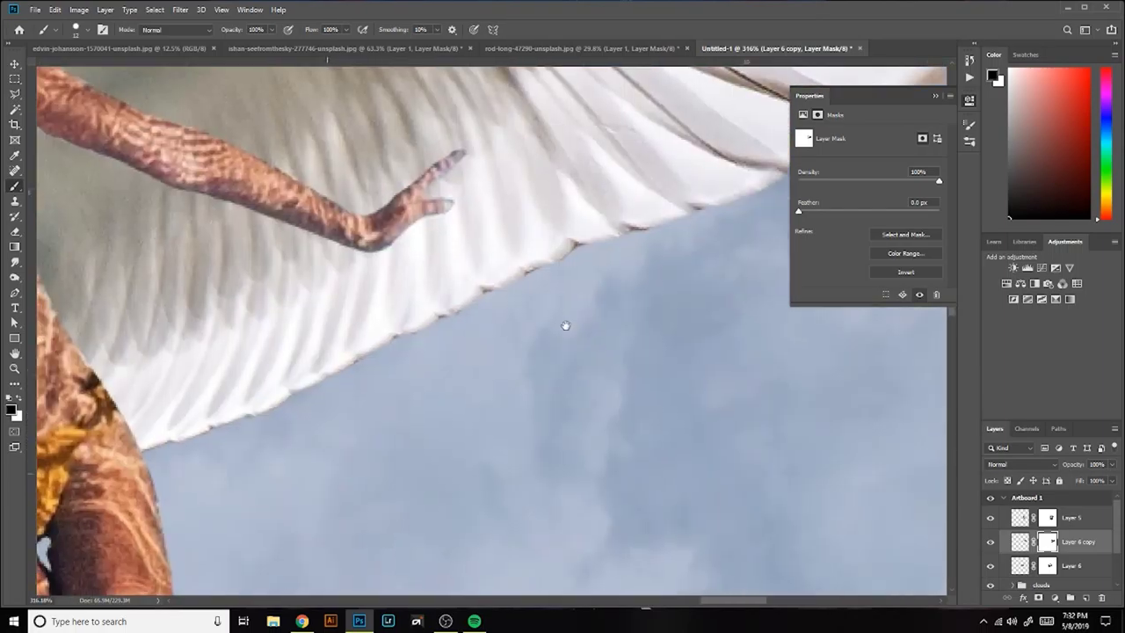
scroll(567, 326, left, 3)
scroll(369, 227, right, 5)
scroll(369, 227, up, 2)
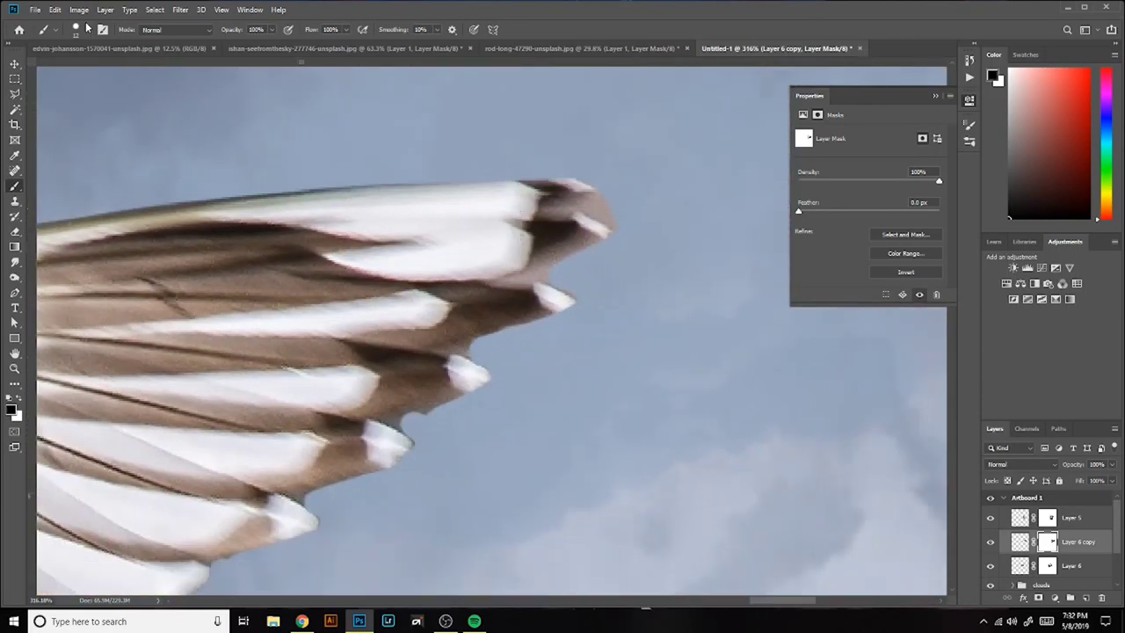
scroll(580, 246, up, 2)
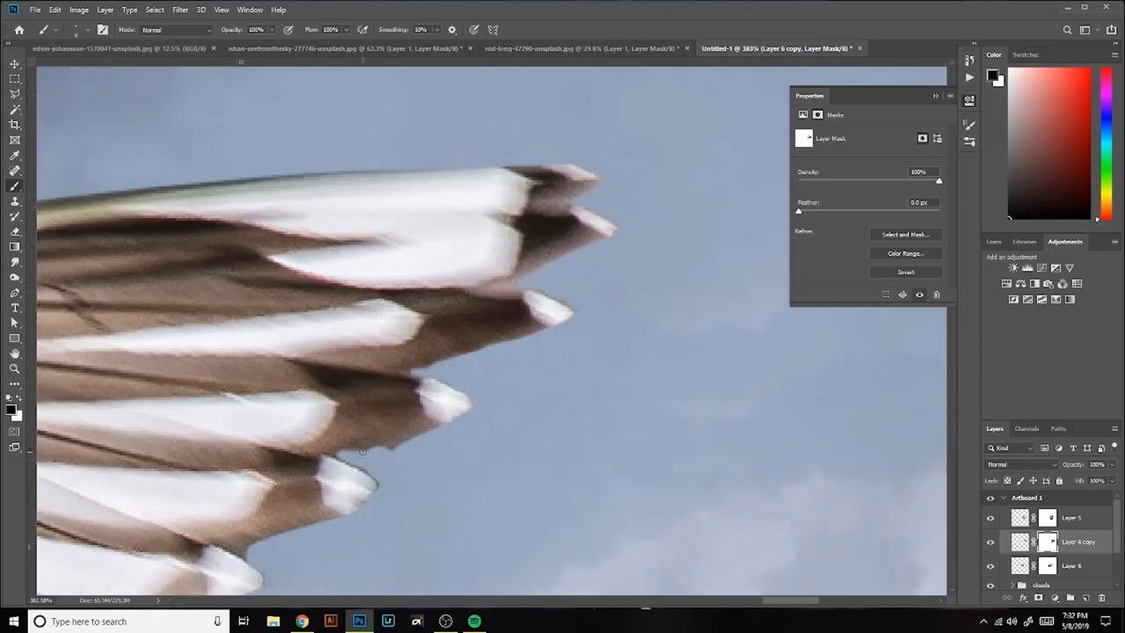
scroll(466, 428, down, 2)
scroll(551, 311, left, 2)
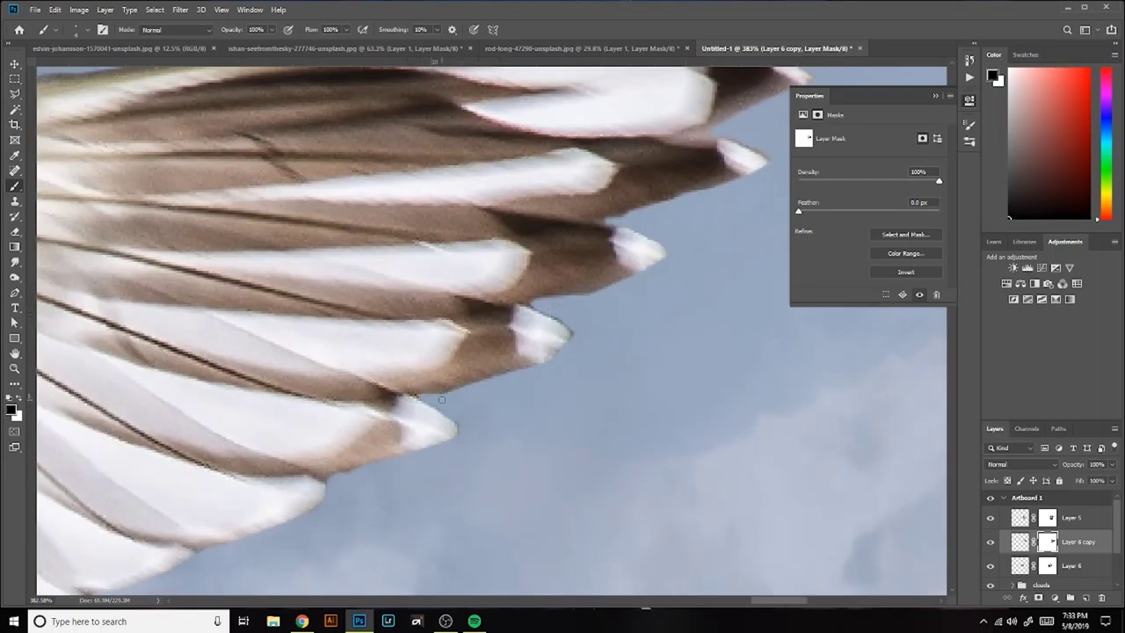
scroll(454, 400, left, 3)
scroll(492, 360, down, 1)
scroll(406, 384, left, 1)
scroll(412, 389, left, 2)
scroll(400, 378, down, 1)
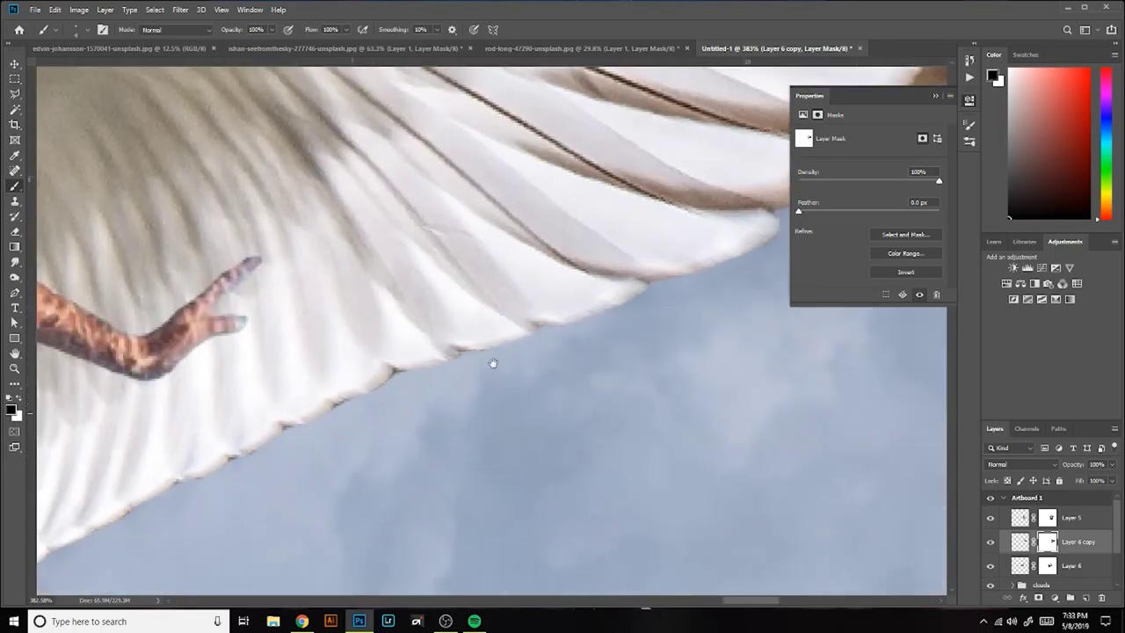
scroll(386, 401, left, 5)
scroll(546, 329, down, 2)
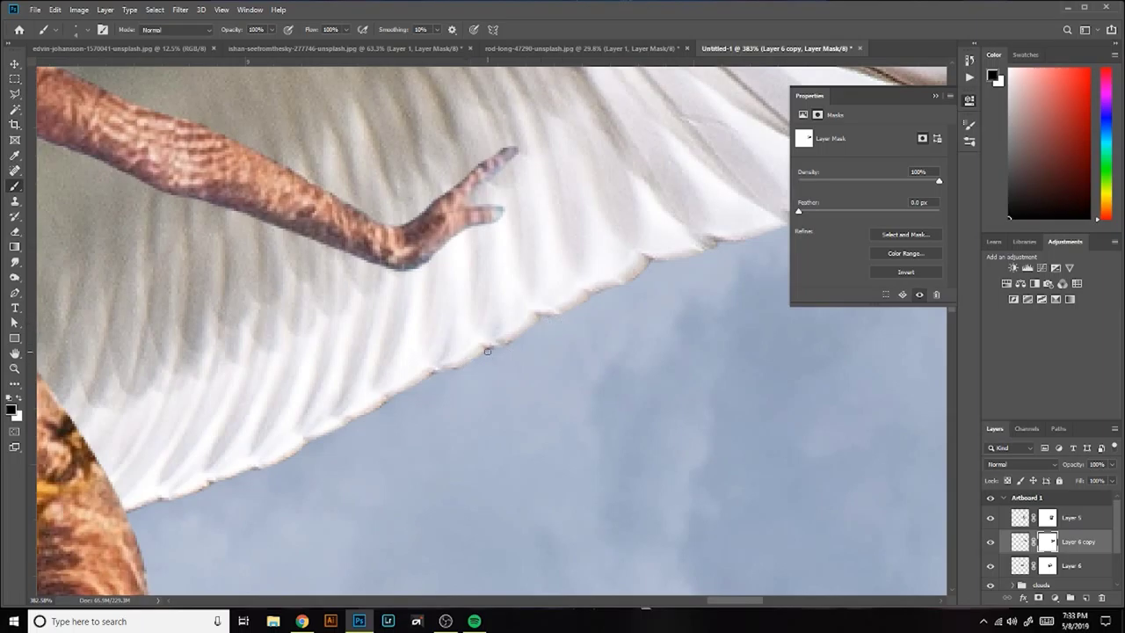
Step: Duplicate the wing, flip it horizontally, and move and rotate it onto her other side
key(ctrl+0)
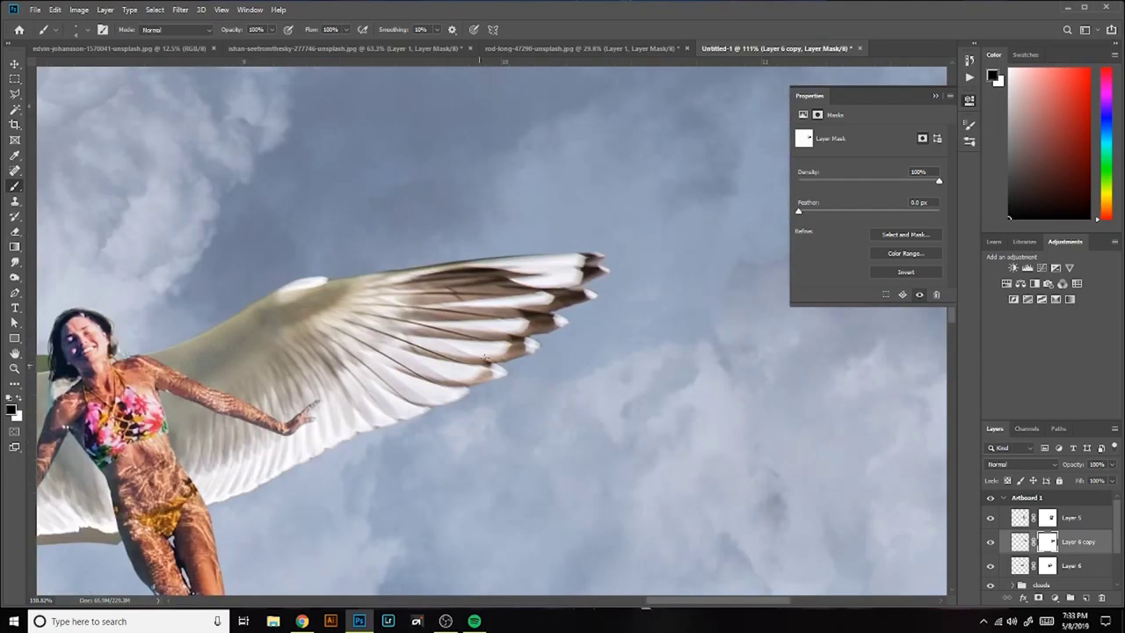
key(ctrl+j)
click(54, 10)
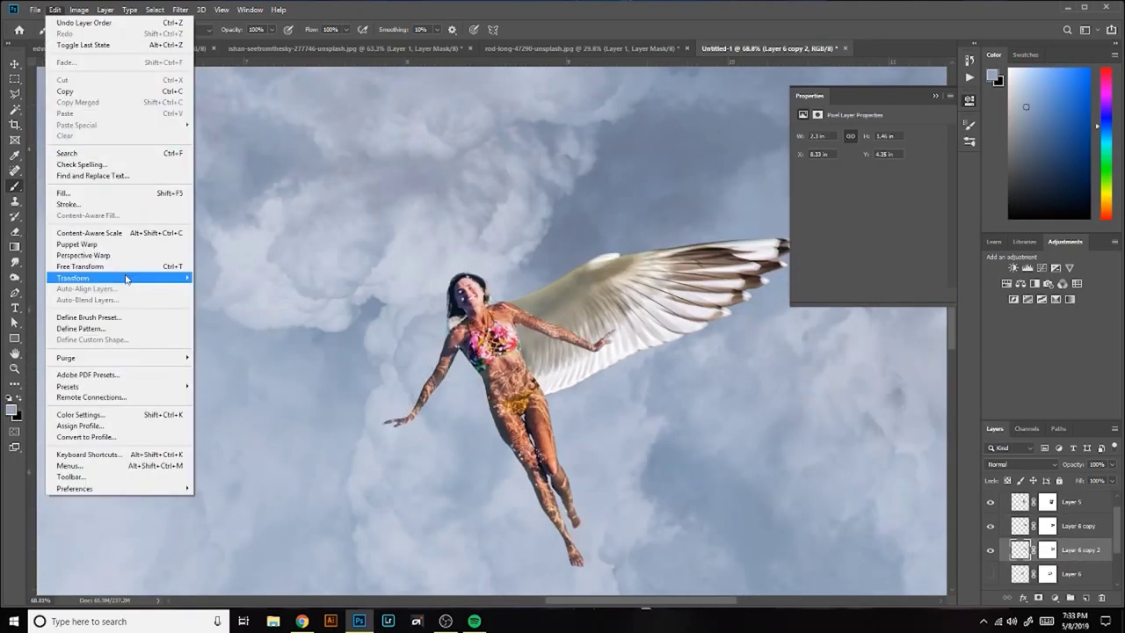
click(237, 457)
key(ctrl+t)
drag(738, 351, 422, 372)
mouse_move(290, 131)
mouse_down()
mouse_move(369, 141)
mouse_move(390, 378)
mouse_up()
key(Return)
Step: Brush out the tan patch under the new wing on its mask
key(b)
scroll(342, 361, up, 5)
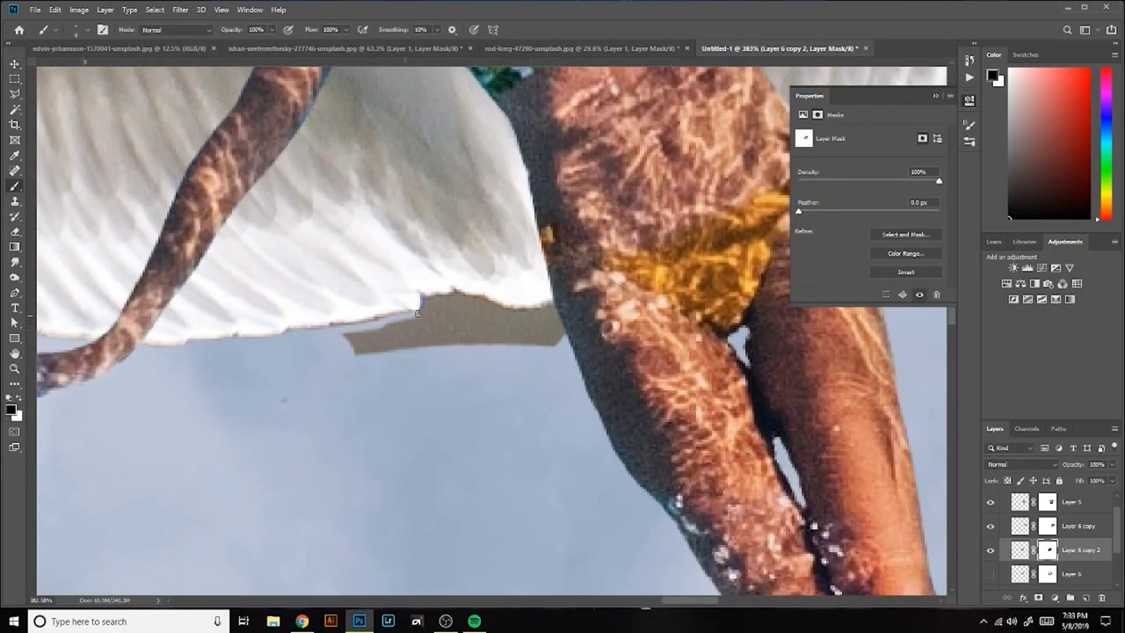
click(84, 29)
drag(360, 342, 548, 339)
scroll(434, 402, down, 2)
scroll(434, 401, down, 2)
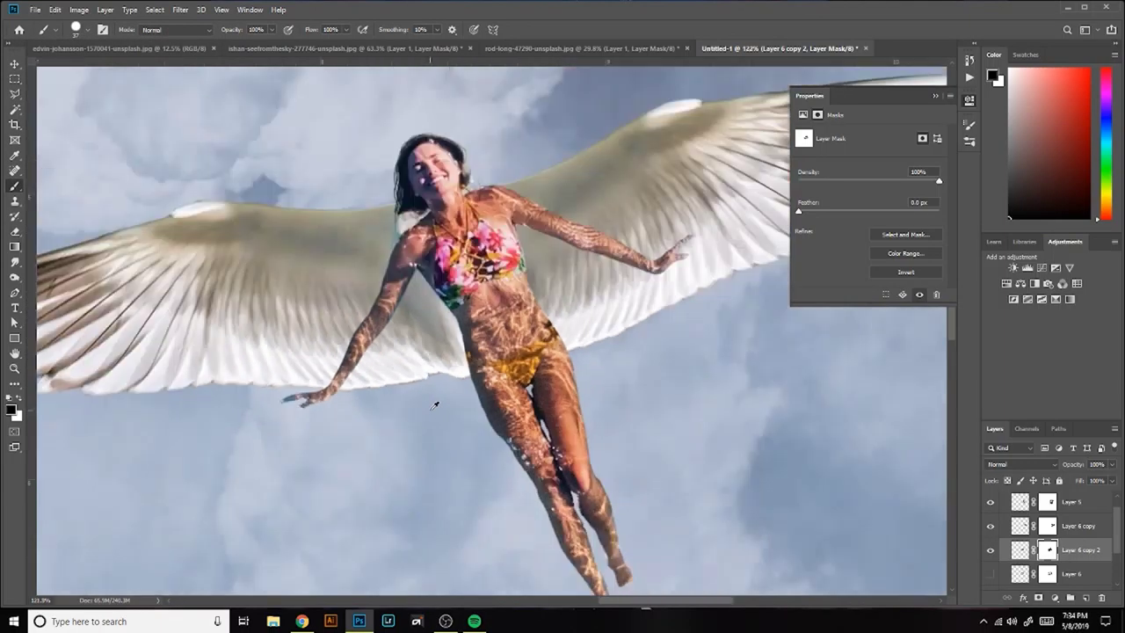
scroll(400, 374, down, 2)
scroll(400, 373, down, 2)
Step: Group the two wing layers into a group named 'wings'
shift+click(1070, 573)
key(ctrl+g)
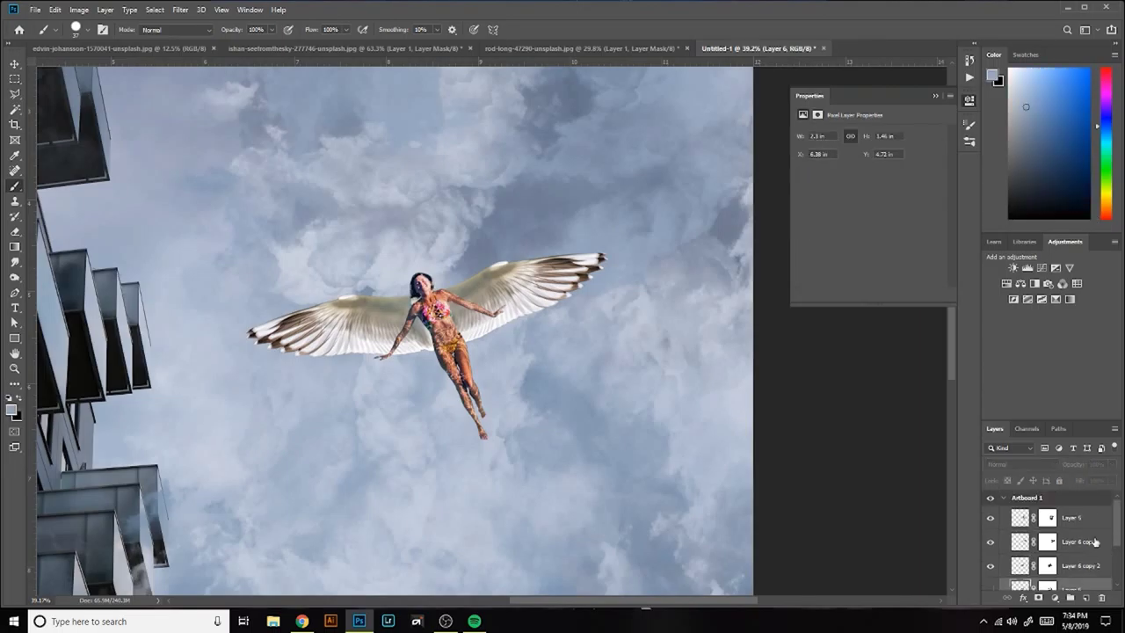
double_click(1044, 536)
click(1012, 536)
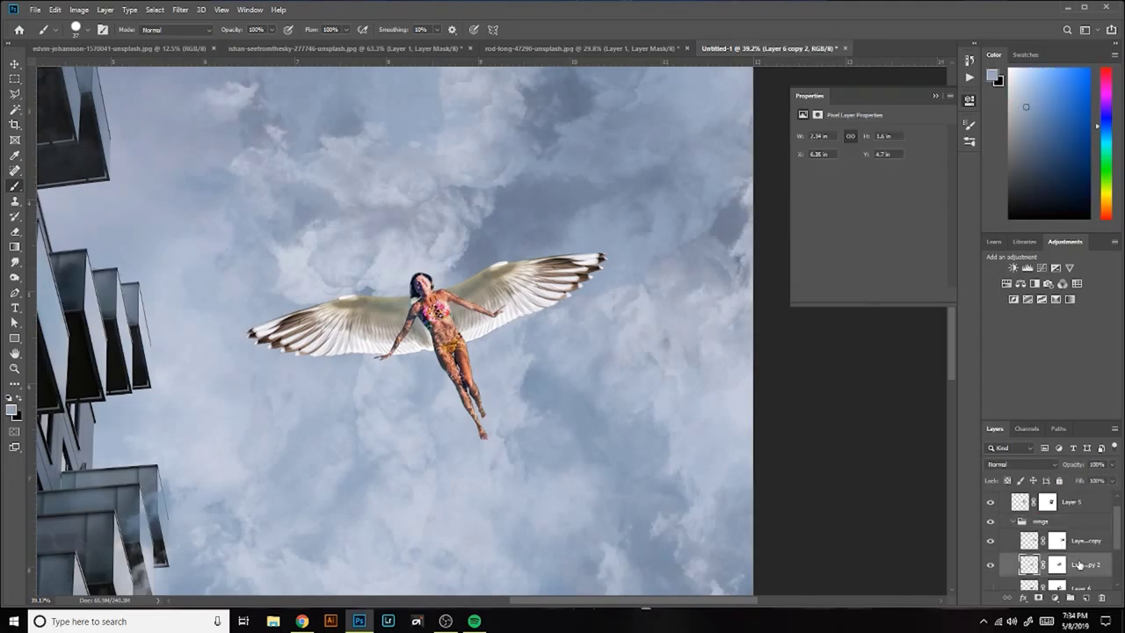
Step: Darken each wing with its own clipped Exposure adjustment at about -5.67
click(1055, 267)
drag(868, 163, 823, 164)
key(ctrl+alt+g)
mouse_move(1067, 541)
mouse_down()
mouse_move(1067, 580)
mouse_move(1071, 499)
mouse_up()
right_click(1081, 587)
click(1002, 273)
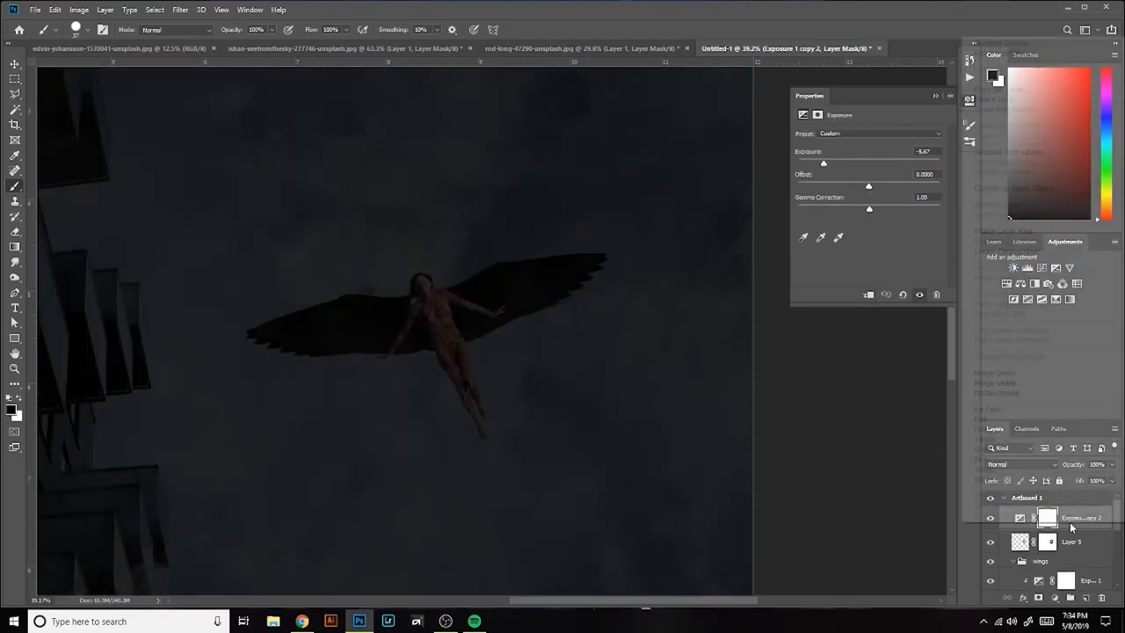
Step: Clip an Exposure adjustment at -7.67 to the woman's body and group her layers as 'girl'
right_click(1076, 518)
click(1019, 254)
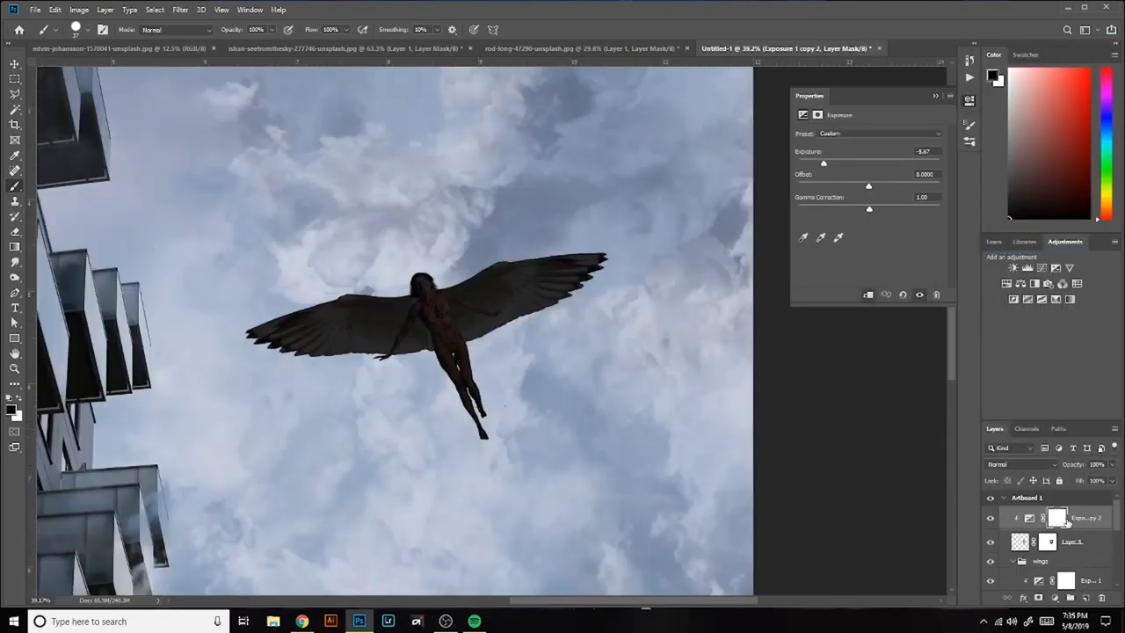
drag(823, 164, 819, 166)
key(ctrl+0)
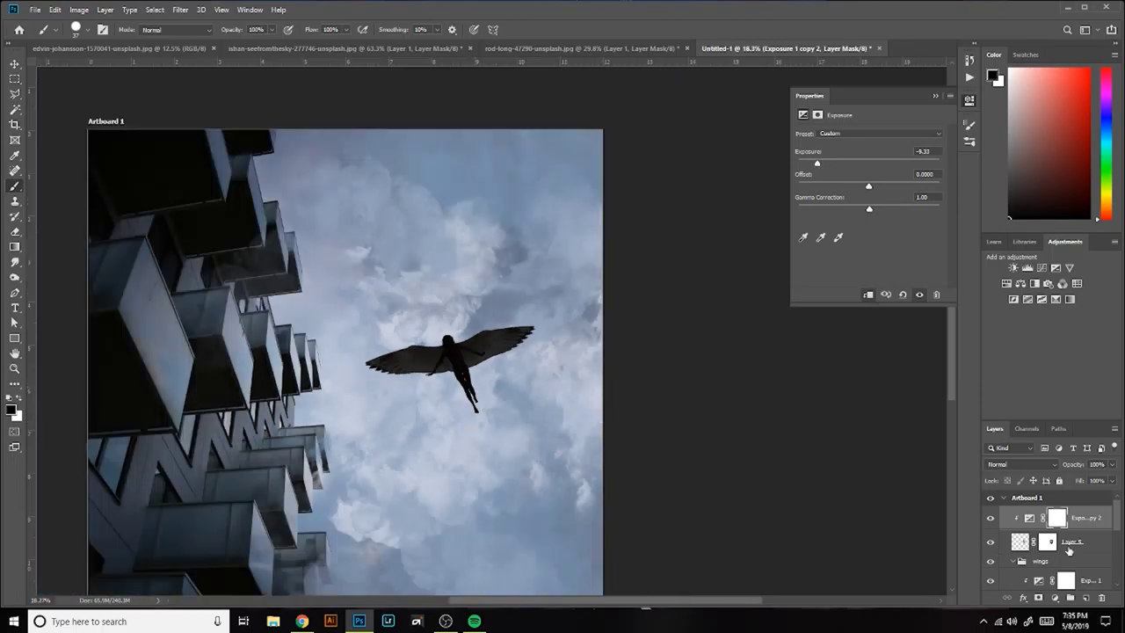
key(ctrl+g)
double_click(1044, 512)
key(Return)
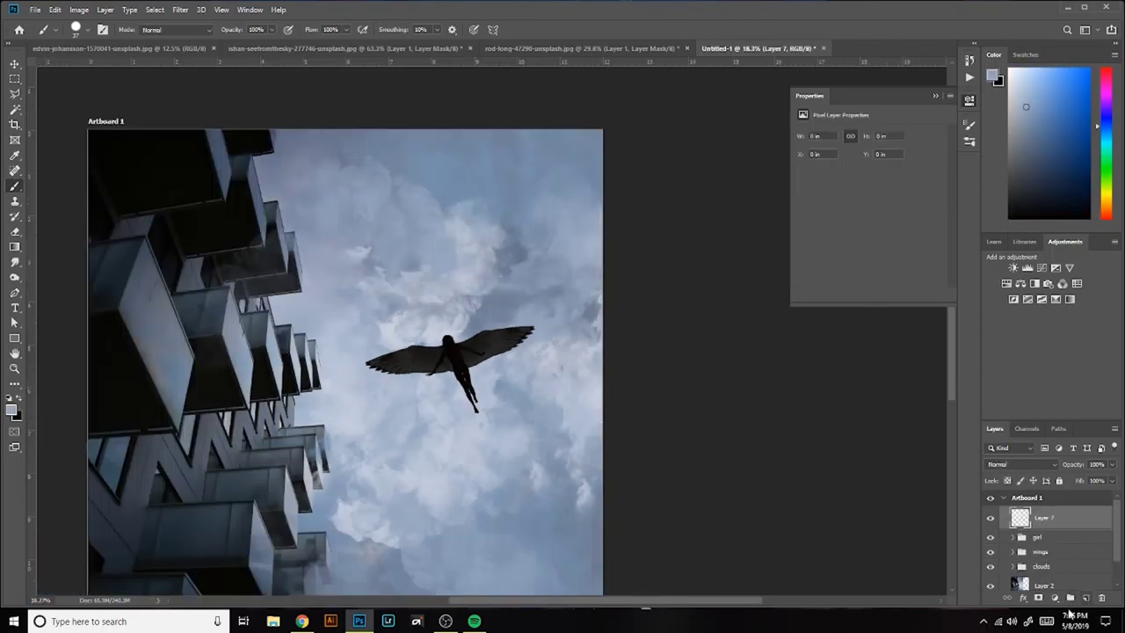
Step: Check the wings' Exposure setting, then marquee-select the top strip of the birds photo
click(1045, 520)
key(ctrl+plus)
click(1048, 538)
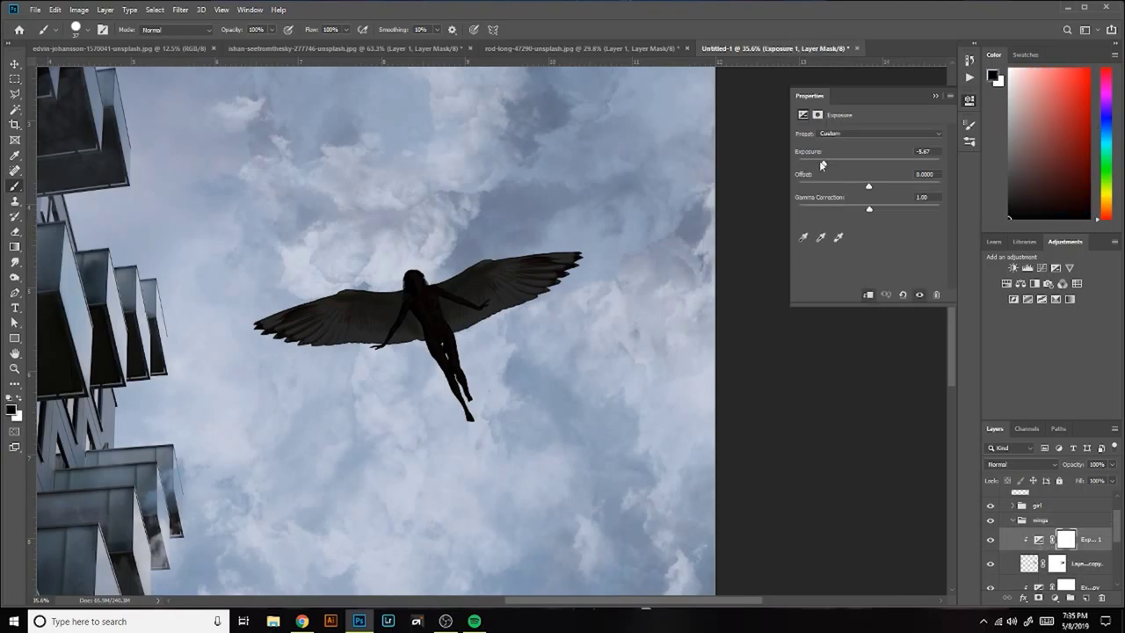
click(1012, 535)
click(1046, 501)
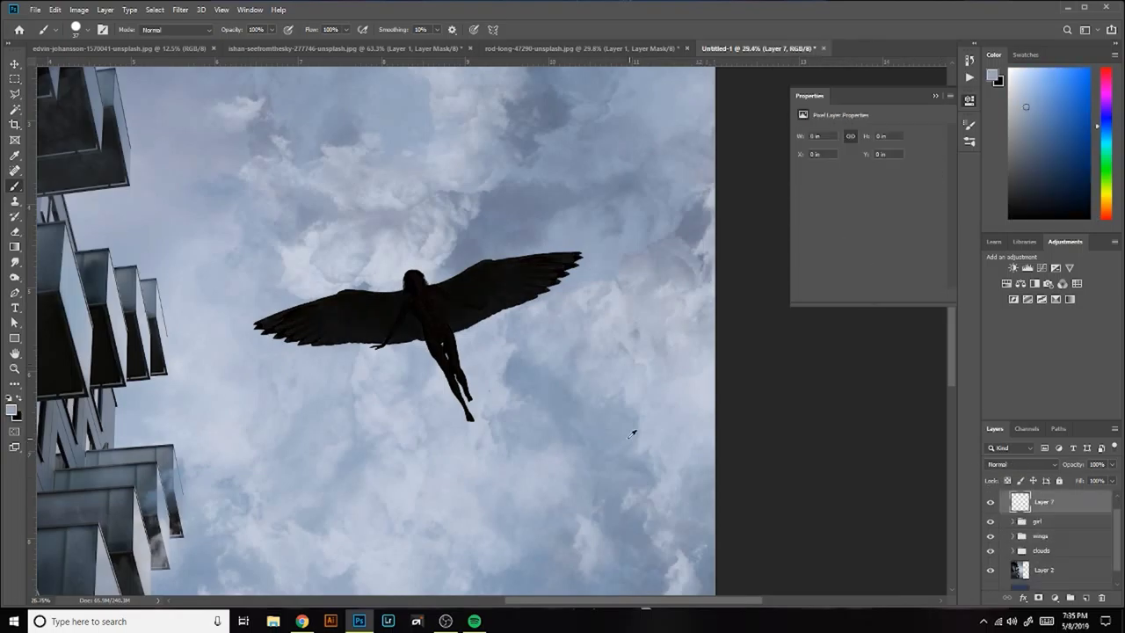
key(ctrl+0)
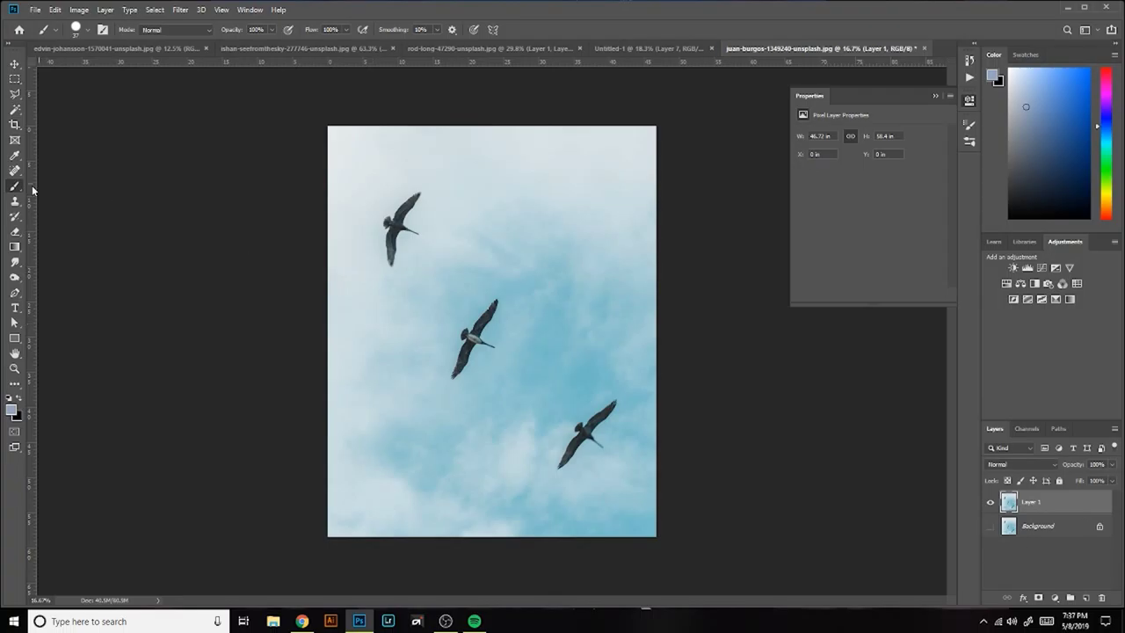
key(m)
drag(328, 125, 673, 185)
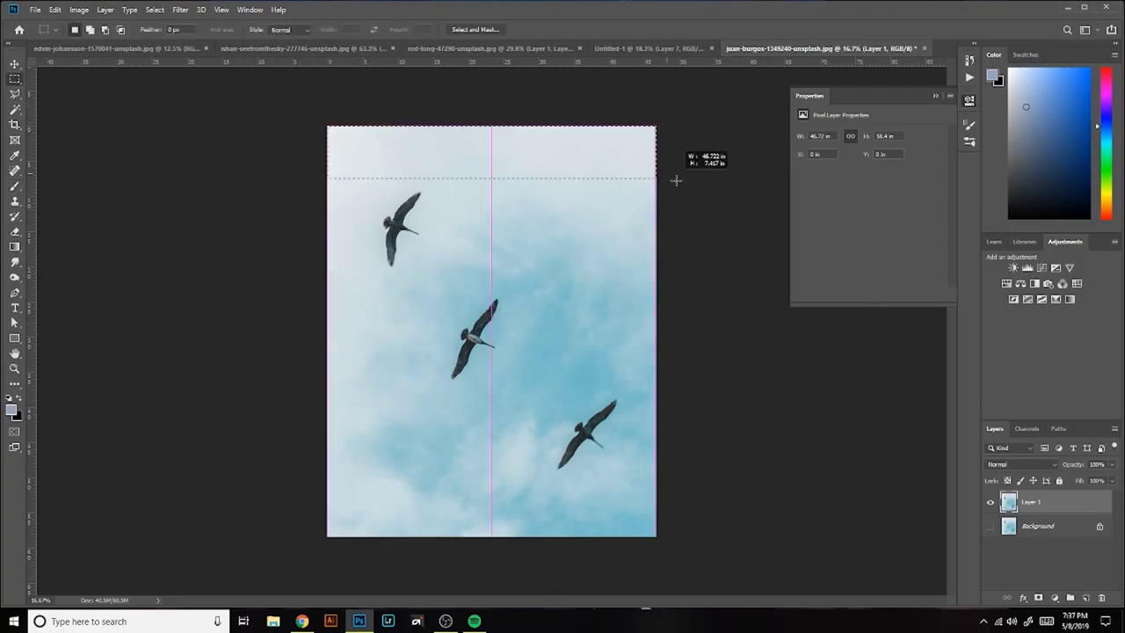
Step: Delete the selected top and top-right empty sky blocks from the birds photo
key(Delete)
drag(328, 536, 547, 383)
key(Delete)
drag(600, 161, 655, 250)
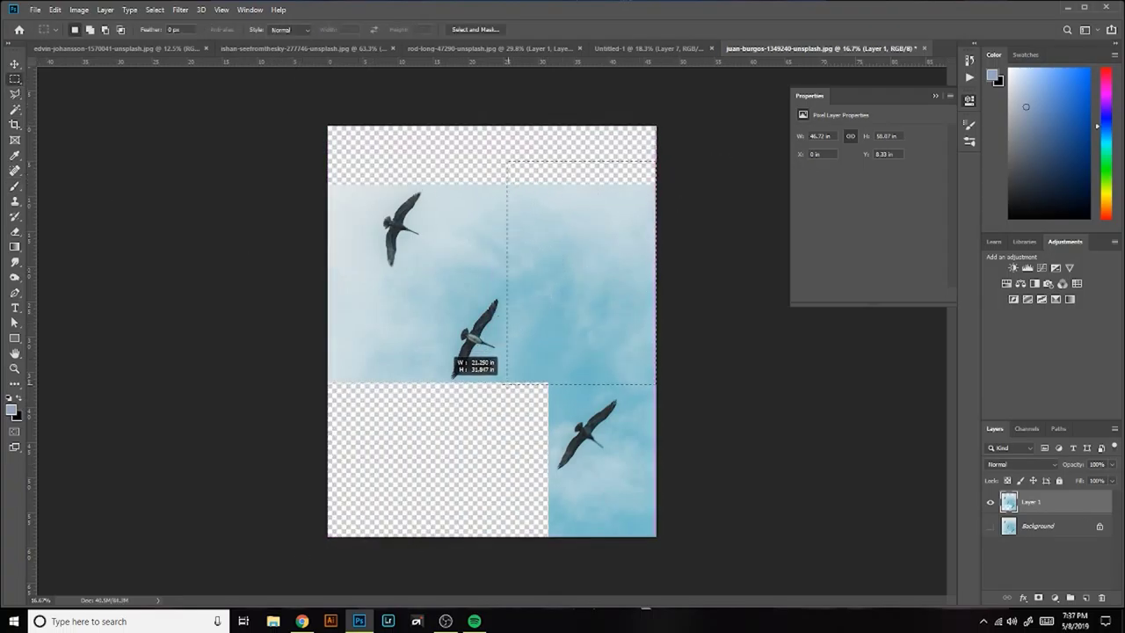
drag(586, 270, 501, 379)
key(Delete)
Step: Delete the remaining sky around the birds, leaving three small bird patches
drag(329, 429, 447, 278)
key(Delete)
drag(547, 143, 432, 294)
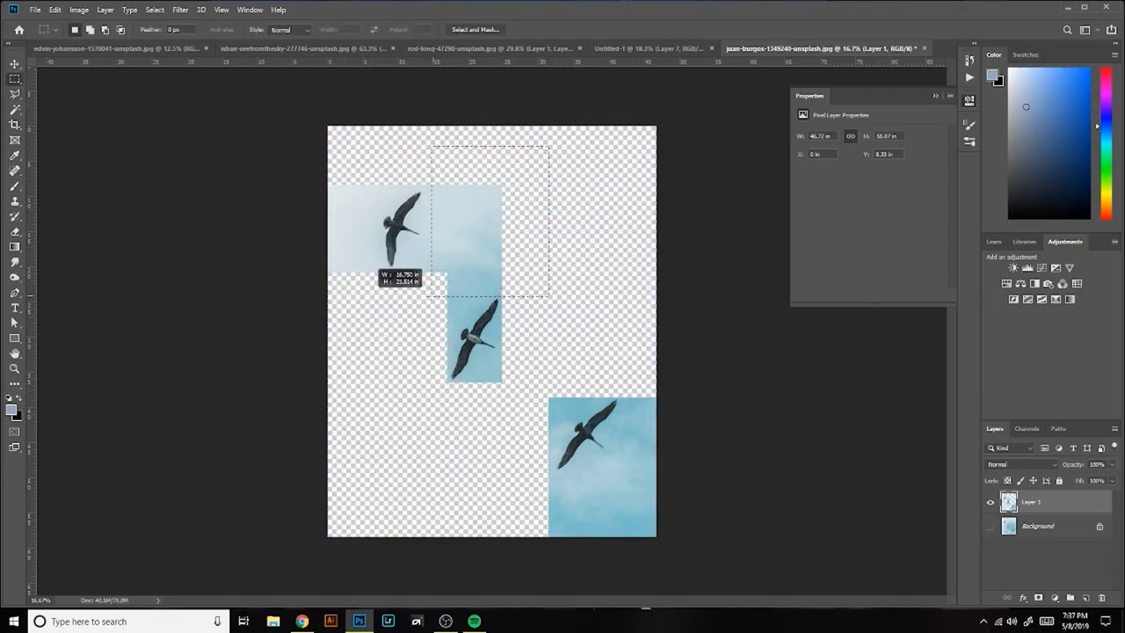
key(Delete)
drag(325, 170, 378, 314)
key(Delete)
drag(327, 537, 657, 475)
key(Delete)
click(497, 475)
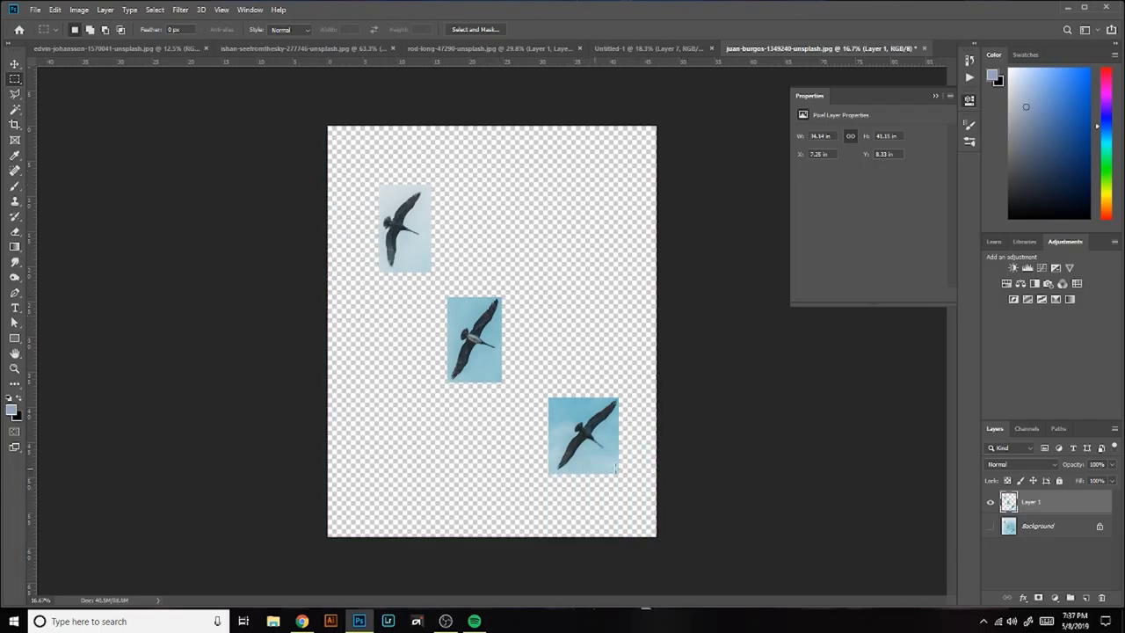
Step: Add a layer mask to Layer 1 and paint out the sky at the lower right and top-left
scroll(527, 409, up, 4)
scroll(528, 408, down, 1)
click(1054, 597)
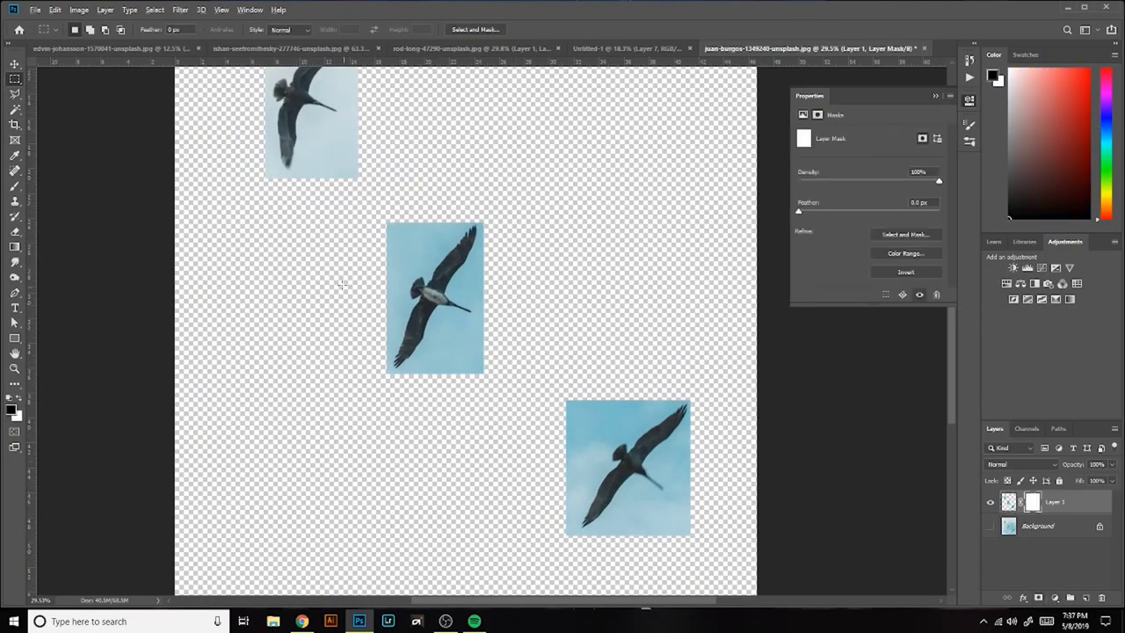
scroll(375, 309, up, 5)
key(b)
drag(375, 309, 428, 386)
mouse_move(416, 469)
mouse_down()
mouse_move(389, 381)
mouse_move(497, 493)
mouse_move(492, 131)
mouse_move(299, 211)
mouse_move(283, 414)
mouse_move(369, 436)
mouse_move(376, 369)
mouse_up()
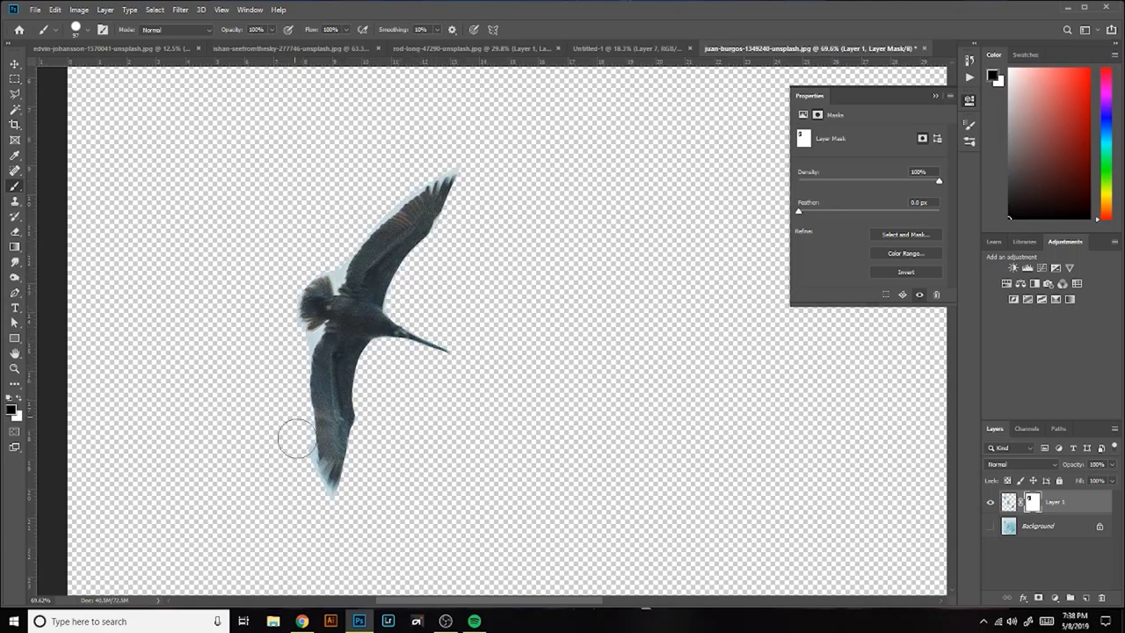
scroll(362, 332, up, 3)
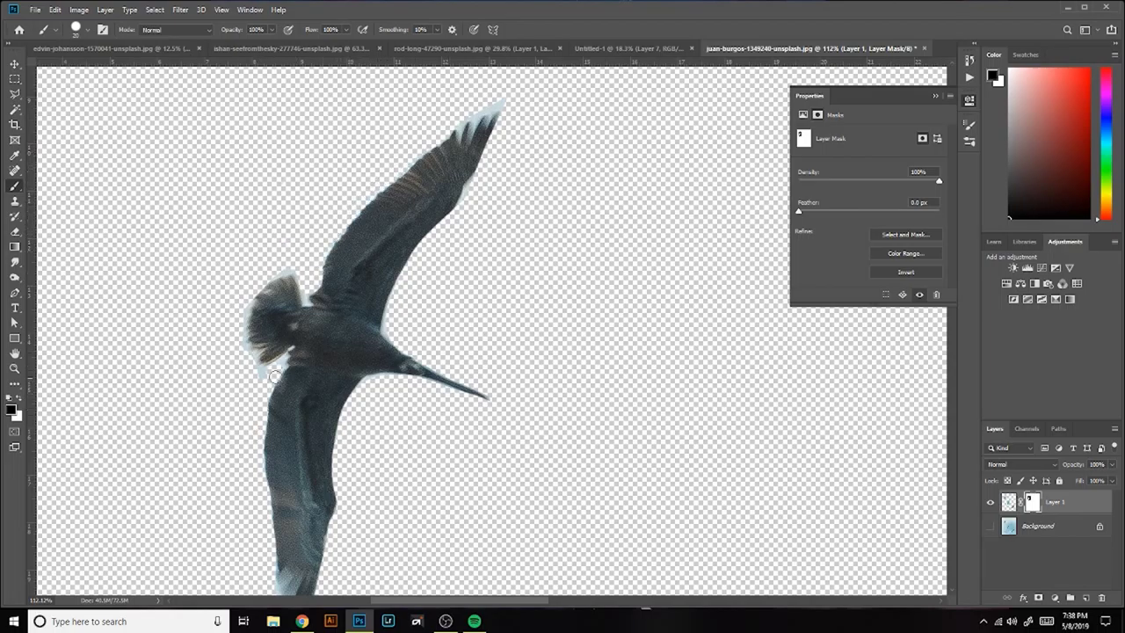
scroll(387, 327, down, 1)
scroll(334, 290, down, 1)
scroll(264, 239, down, 1)
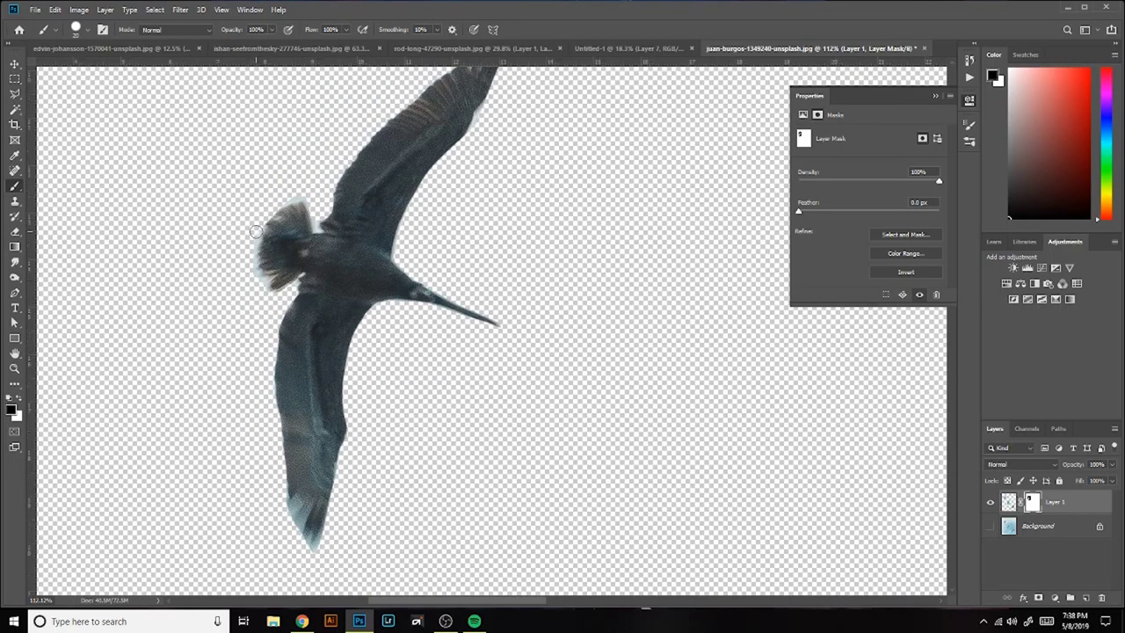
scroll(299, 192, up, 5)
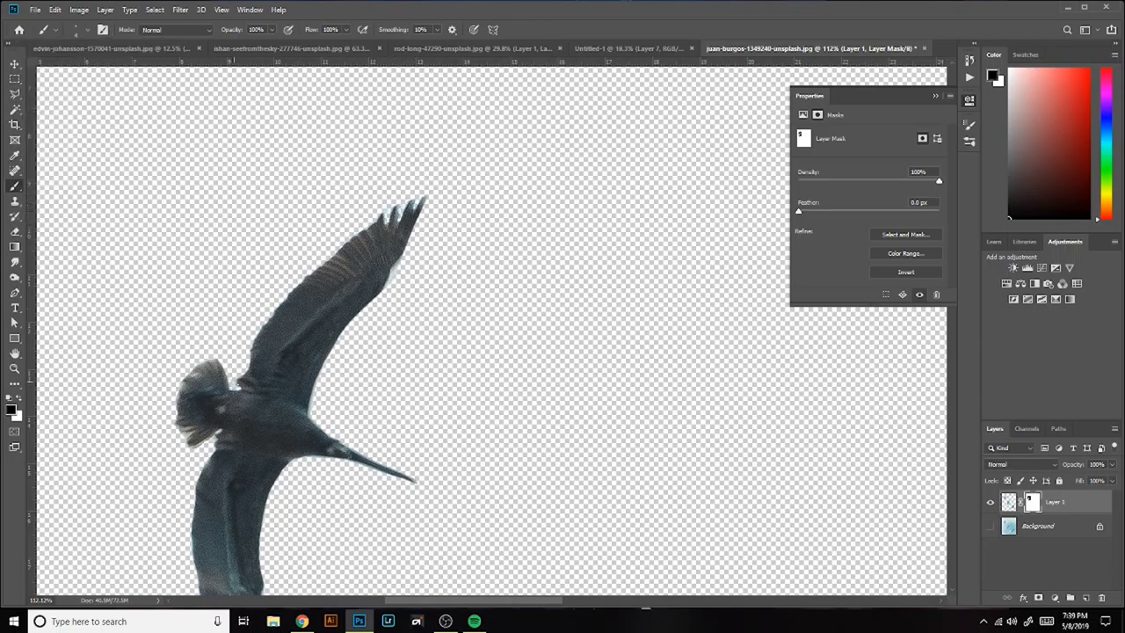
scroll(235, 383, down, 5)
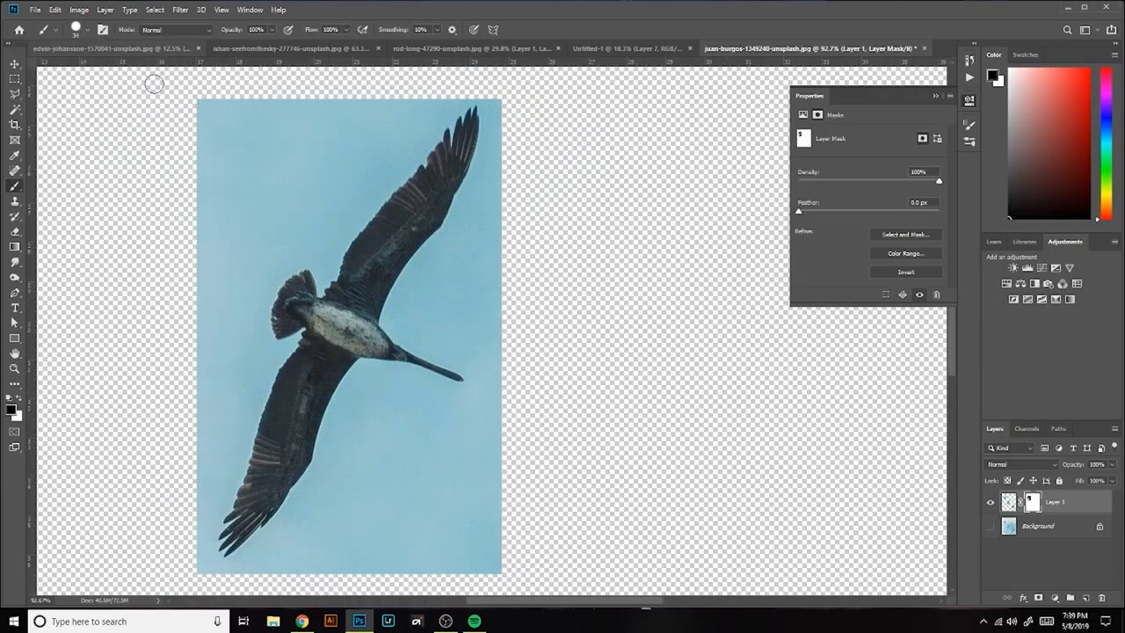
drag(151, 83, 428, 72)
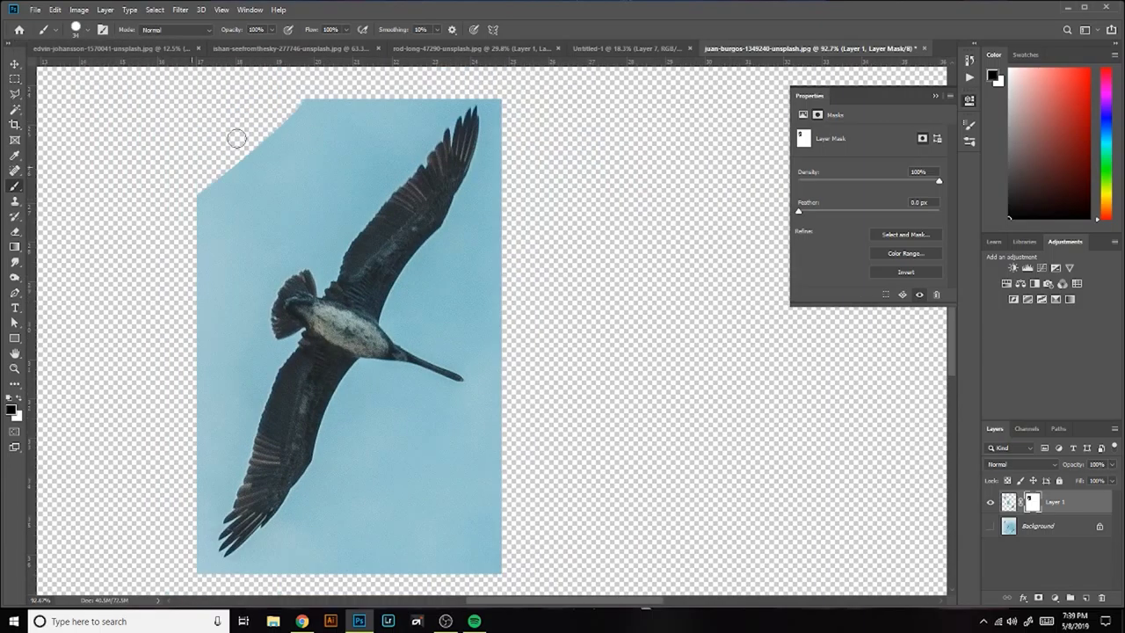
Step: With a smaller brush, mask out the sky along the left edge and both wings' blue fringes
click(475, 620)
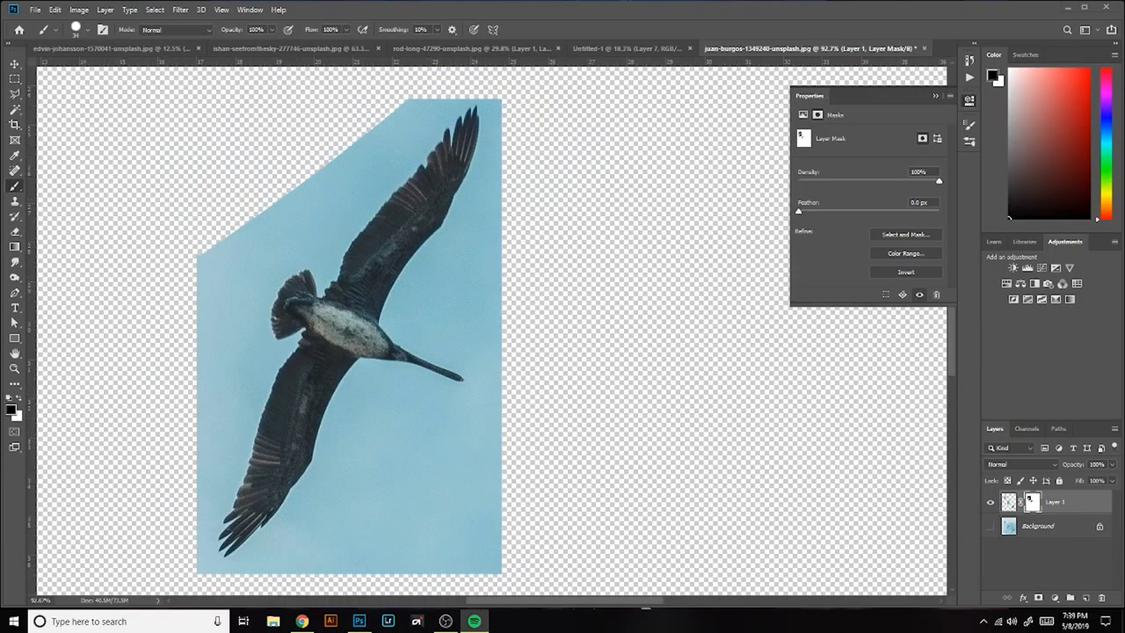
click(87, 29)
drag(121, 52, 118, 52)
mouse_move(413, 88)
mouse_down()
mouse_move(395, 93)
mouse_move(229, 376)
mouse_move(326, 502)
mouse_move(484, 352)
mouse_move(509, 185)
mouse_move(413, 441)
mouse_move(563, 533)
mouse_move(184, 562)
mouse_move(311, 239)
mouse_move(510, 166)
mouse_move(450, 250)
mouse_up()
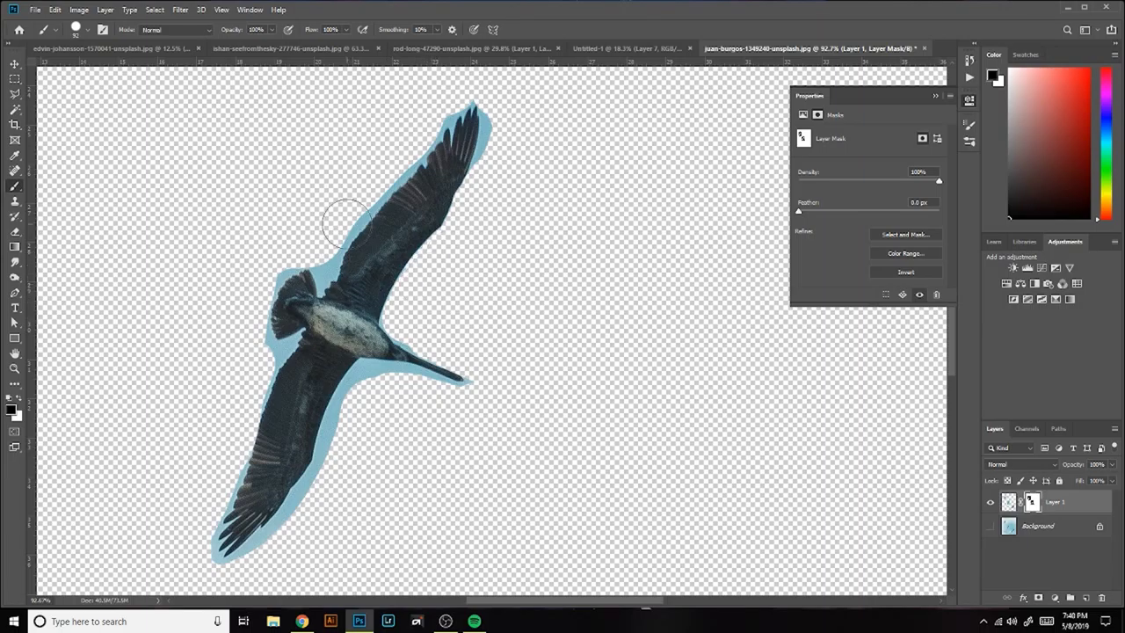
drag(346, 223, 408, 135)
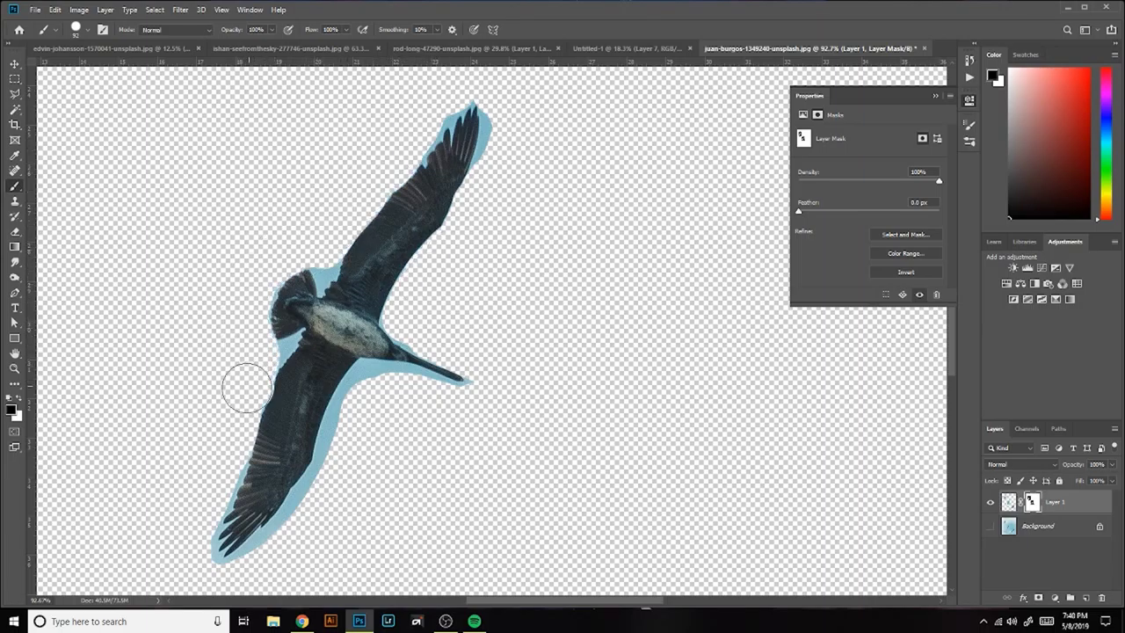
mouse_move(203, 503)
mouse_down()
mouse_move(284, 535)
mouse_move(386, 386)
mouse_up()
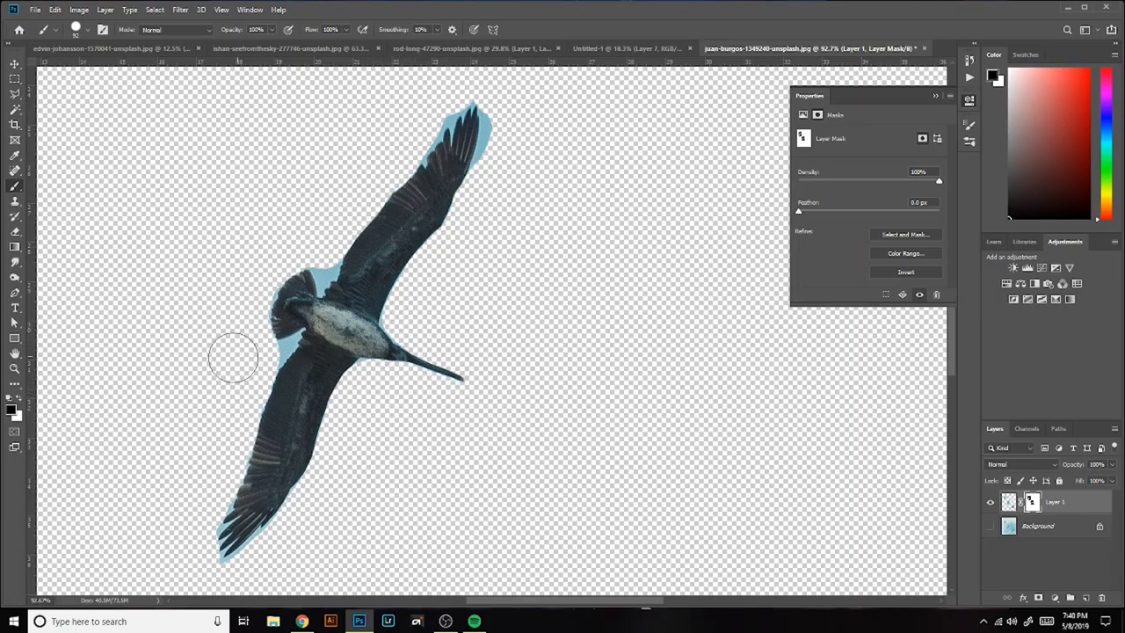
Step: Zoomed in, mask the sky between the wing feathers and the blue patch beside the wing tip
scroll(209, 293, up, 3)
drag(281, 238, 321, 261)
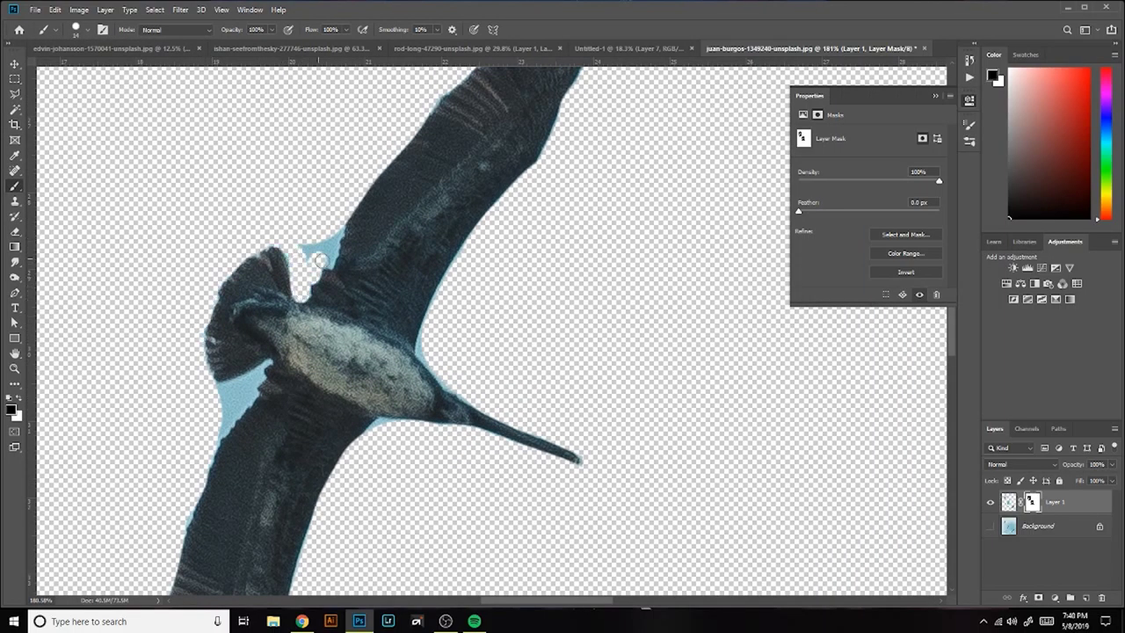
scroll(383, 305, down, 3)
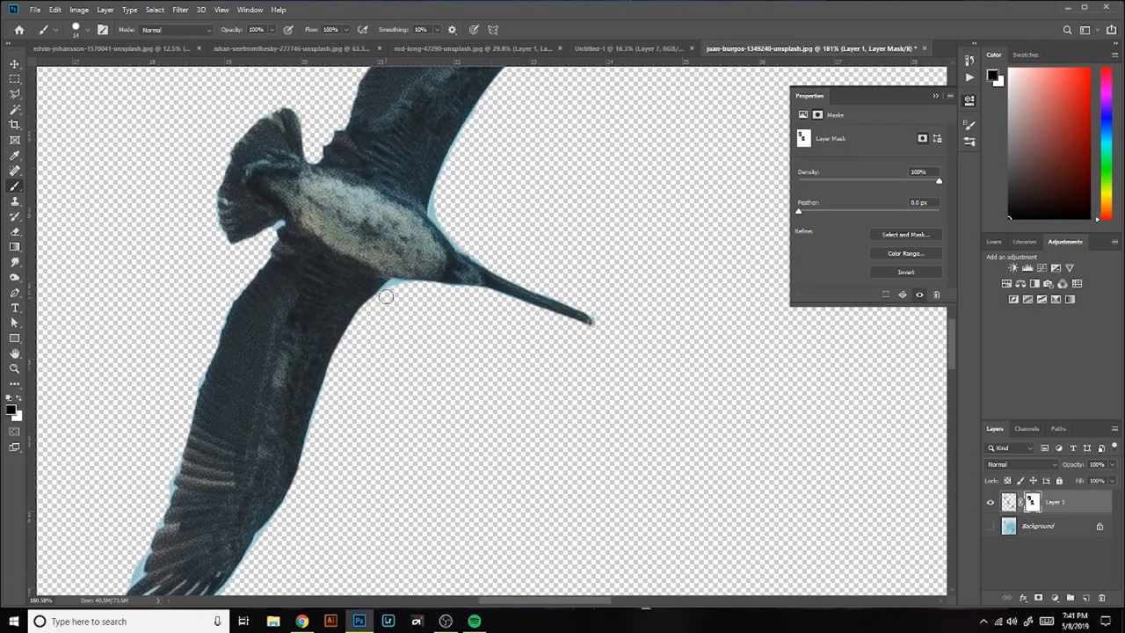
scroll(486, 217, up, 3)
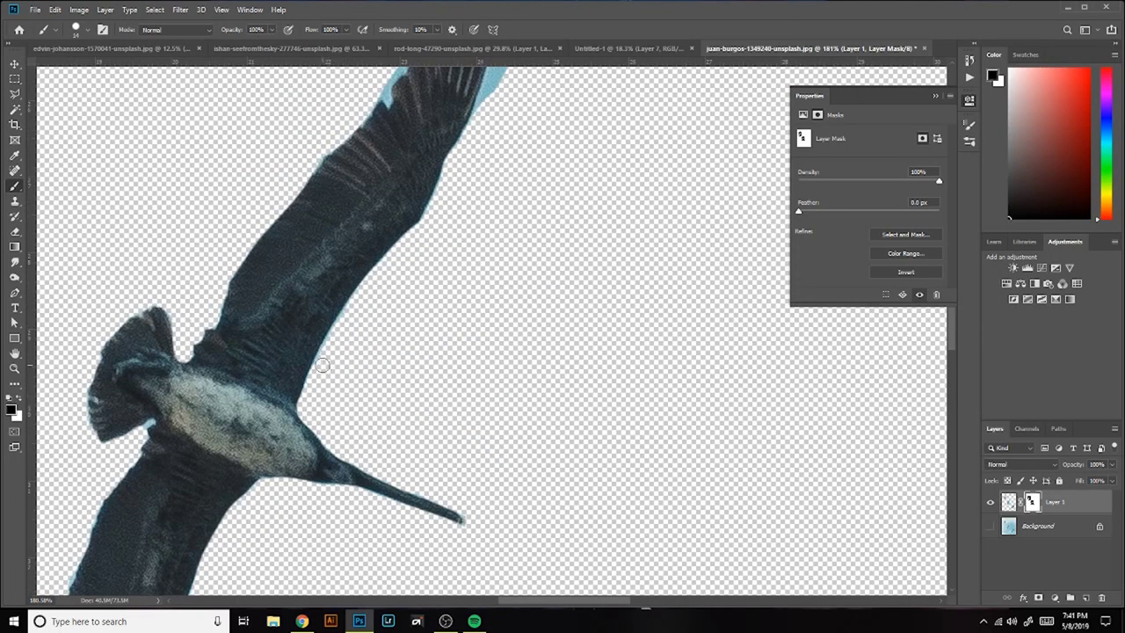
scroll(352, 246, up, 3)
drag(462, 167, 449, 203)
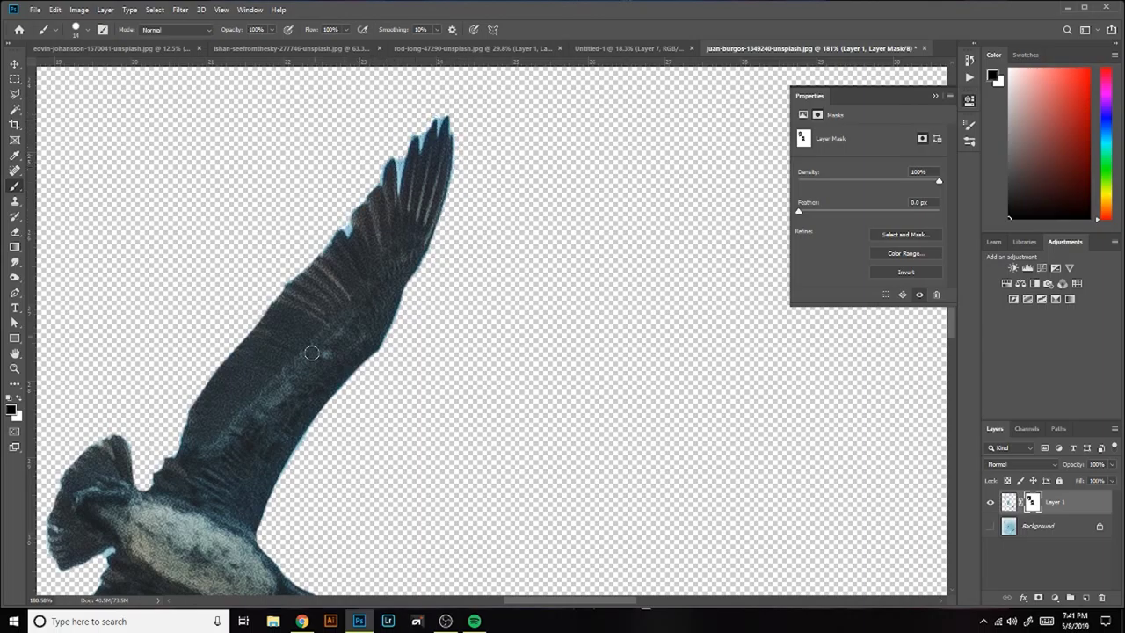
scroll(311, 353, down, 5)
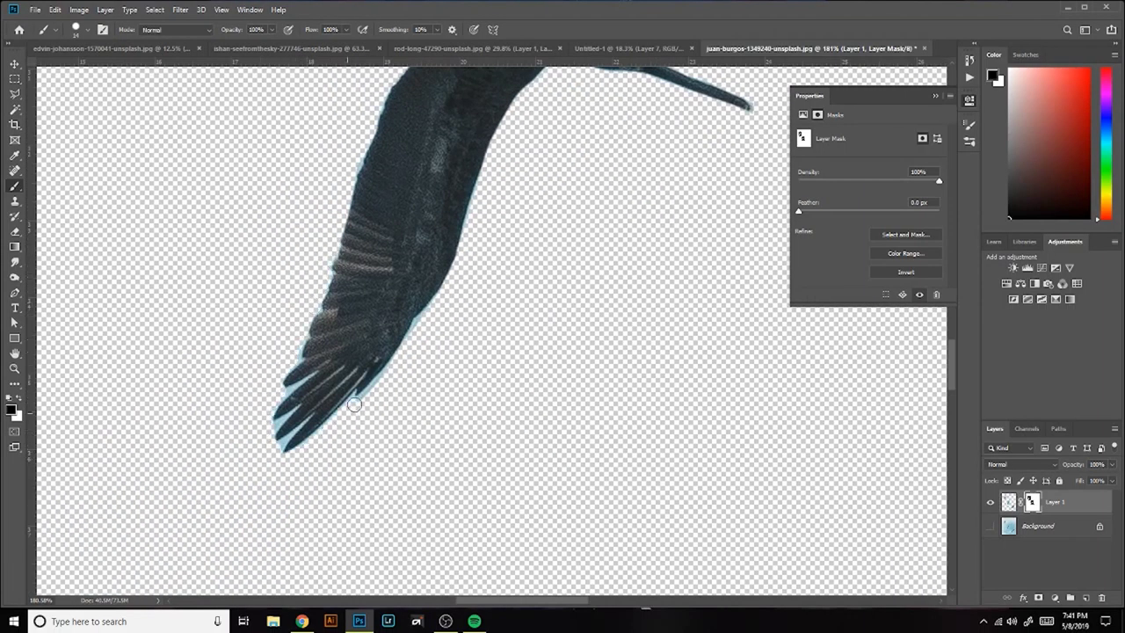
scroll(264, 431, down, 3)
scroll(351, 307, up, 2)
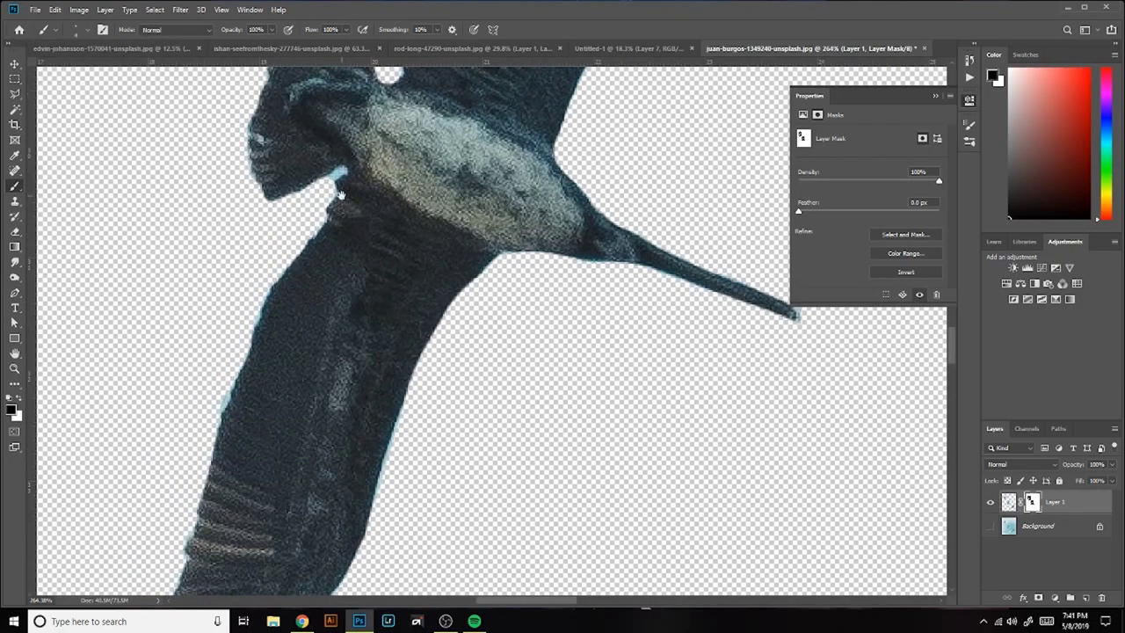
scroll(369, 278, up, 3)
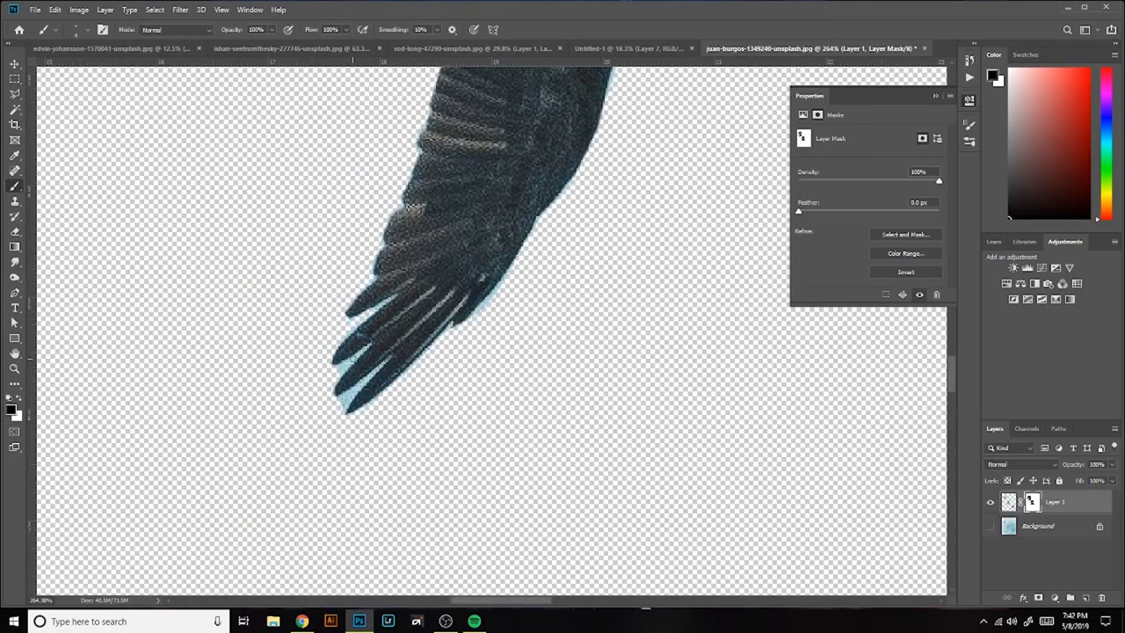
drag(483, 306, 348, 397)
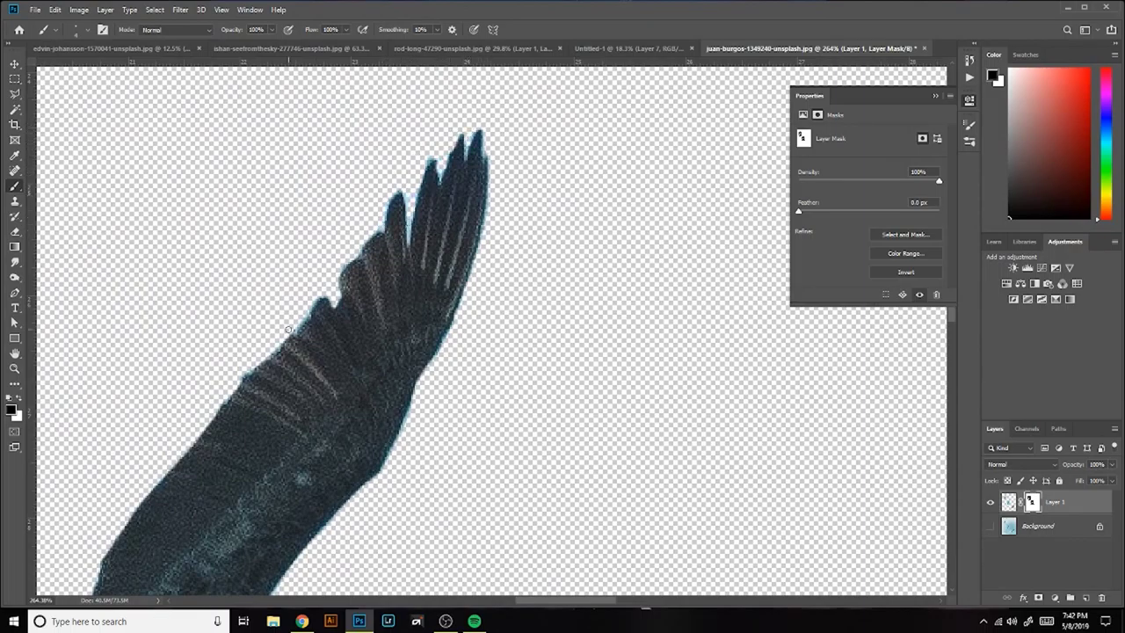
scroll(311, 307, down, 5)
scroll(335, 207, down, 5)
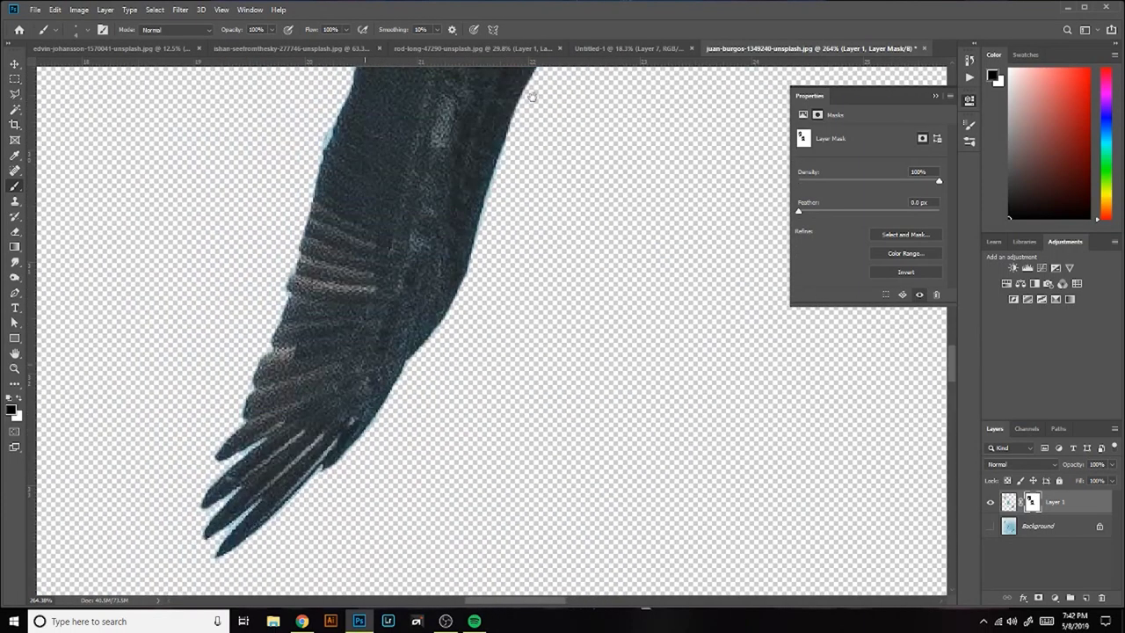
scroll(272, 387, up, 1)
scroll(273, 386, up, 1)
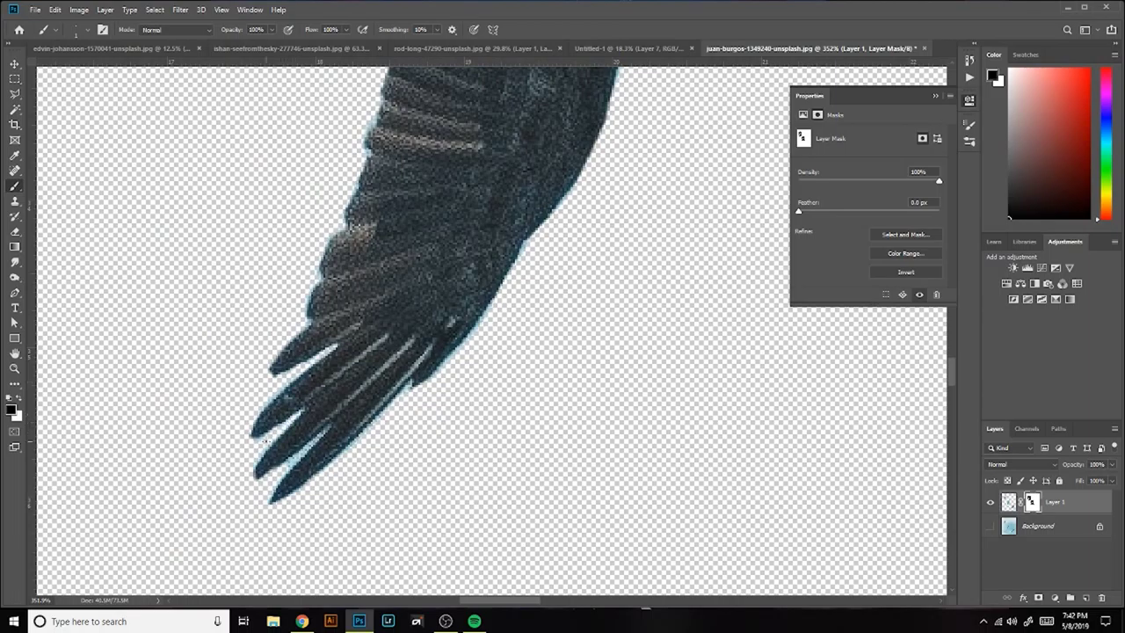
scroll(377, 414, up, 5)
scroll(302, 297, up, 3)
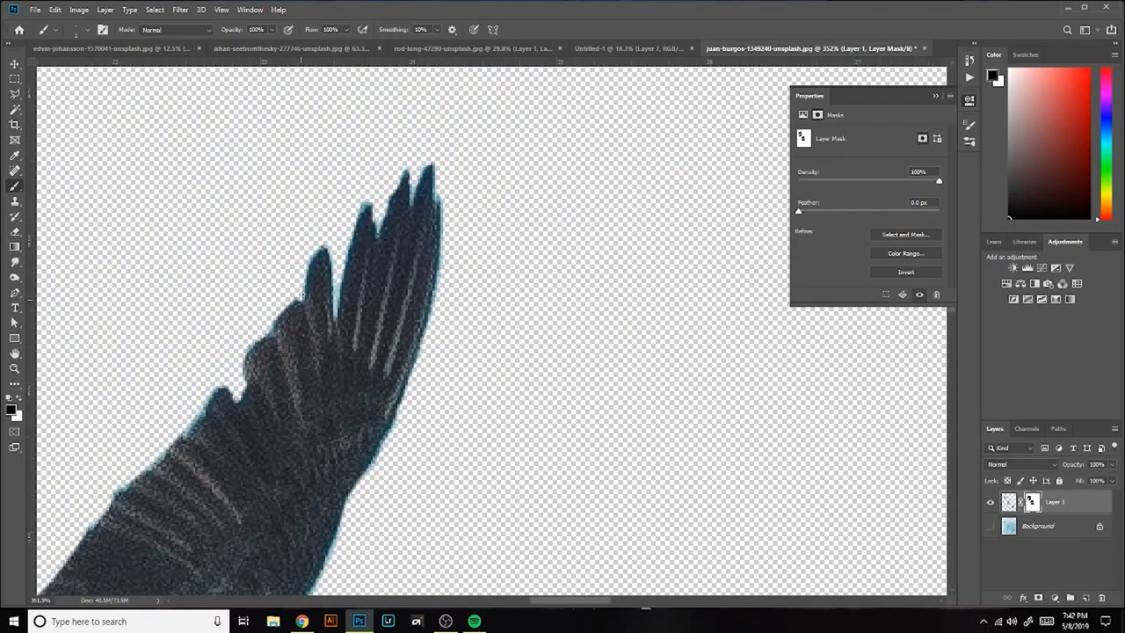
scroll(443, 200, down, 5)
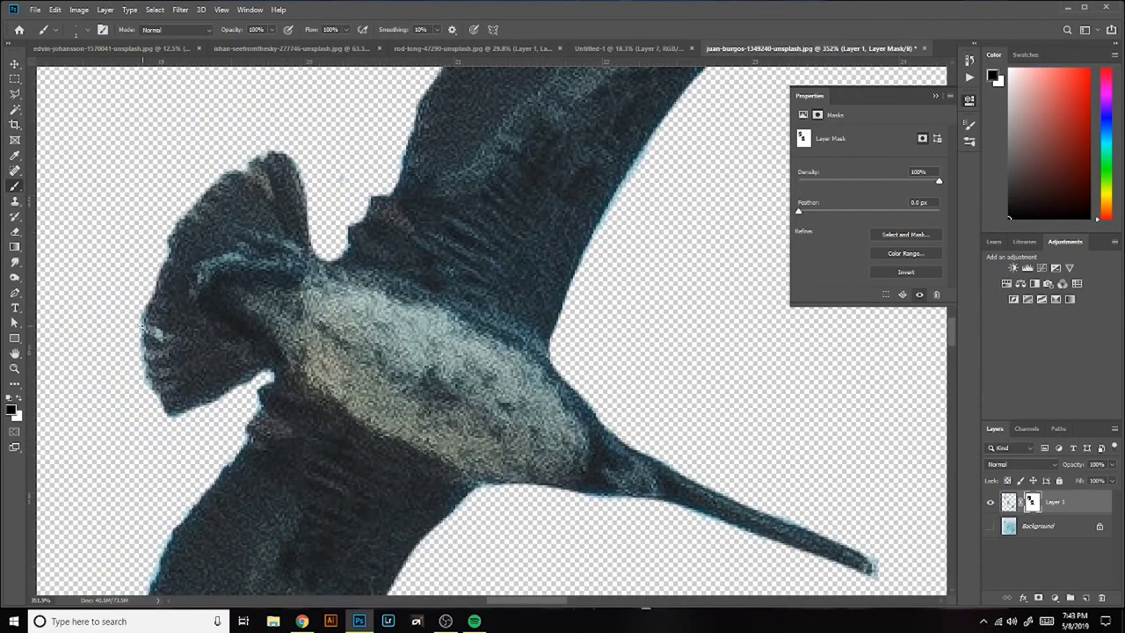
key(ctrl+0)
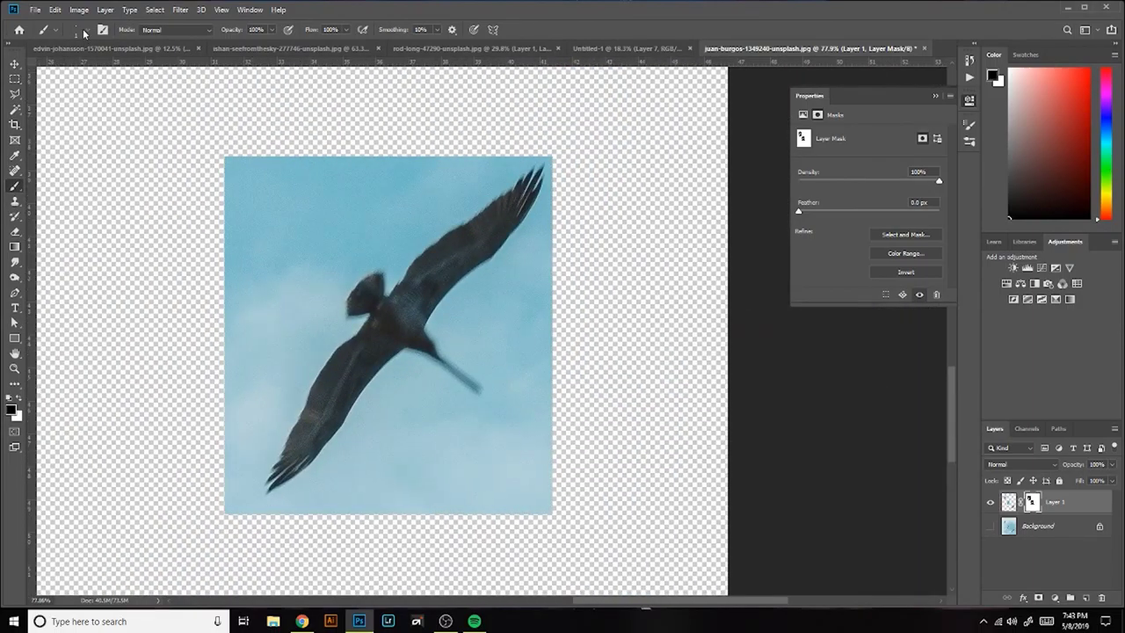
Step: Mask the leftover sky along the bird's left edges, tail and lower wing
click(86, 30)
mouse_move(220, 163)
mouse_down()
mouse_move(402, 163)
mouse_move(301, 284)
mouse_move(271, 394)
mouse_move(268, 520)
mouse_move(495, 364)
mouse_move(422, 484)
mouse_move(456, 325)
mouse_move(580, 185)
mouse_move(384, 238)
mouse_move(278, 374)
mouse_up()
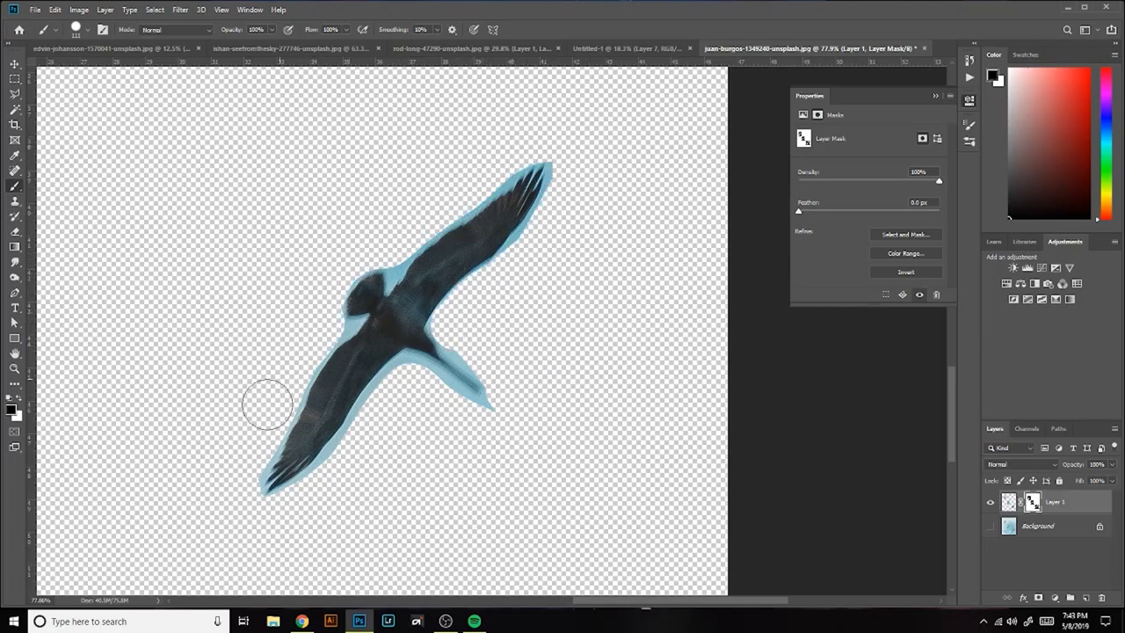
key(ctrl+plus)
click(86, 30)
drag(82, 64, 53, 64)
scroll(577, 463, up, 3)
mouse_move(427, 339)
mouse_down()
mouse_move(440, 401)
mouse_move(328, 359)
mouse_move(164, 580)
mouse_up()
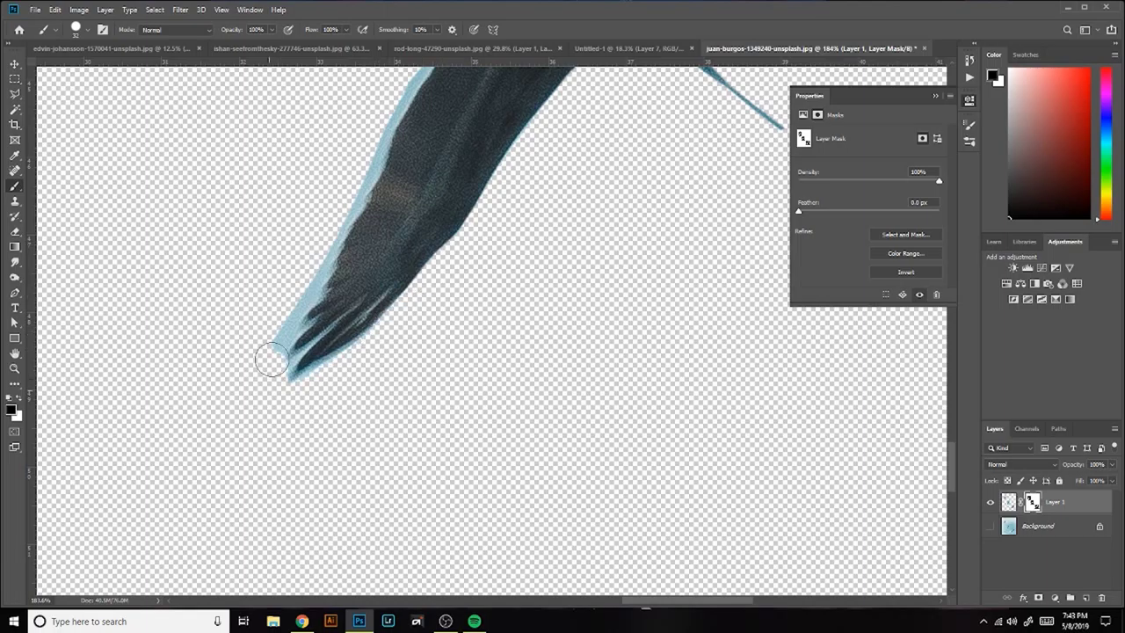
Step: Zoom in and erase the blue fringe along the wing tip
scroll(377, 213, up, 5)
scroll(355, 292, up, 3)
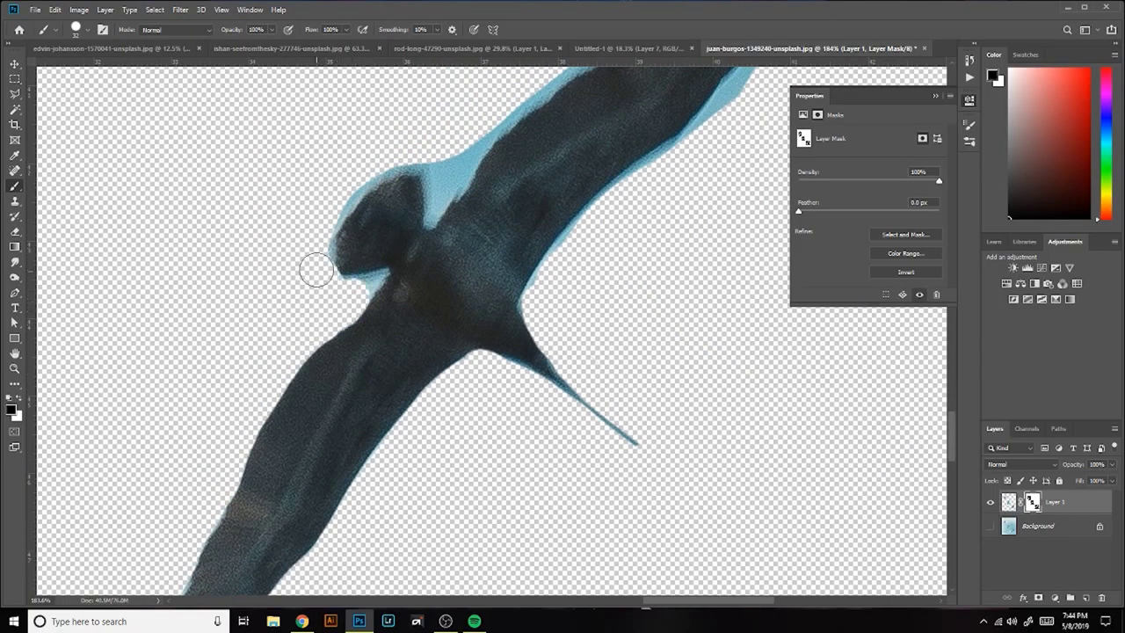
scroll(439, 156, up, 3)
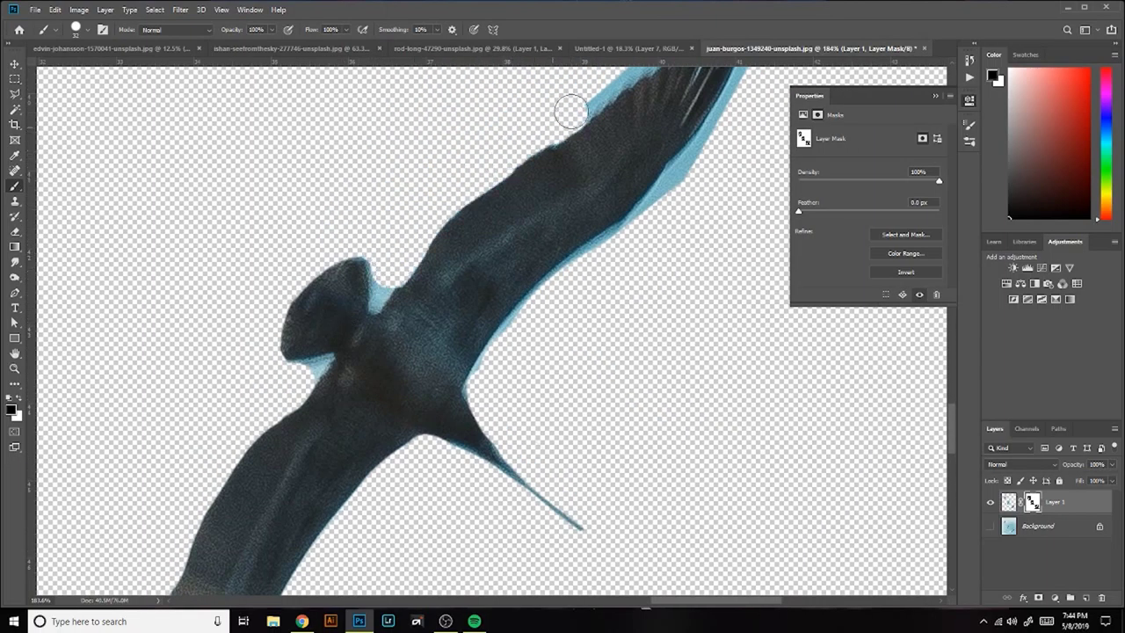
scroll(568, 110, up, 3)
scroll(434, 381, up, 2)
drag(506, 163, 625, 114)
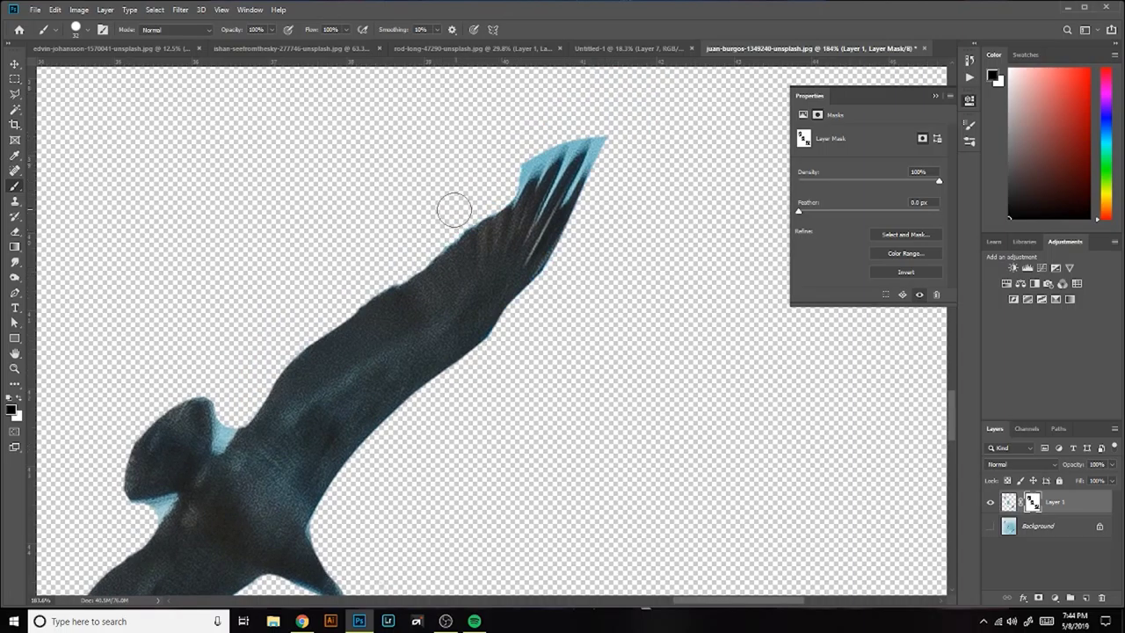
scroll(625, 114, down, 5)
scroll(264, 264, up, 1)
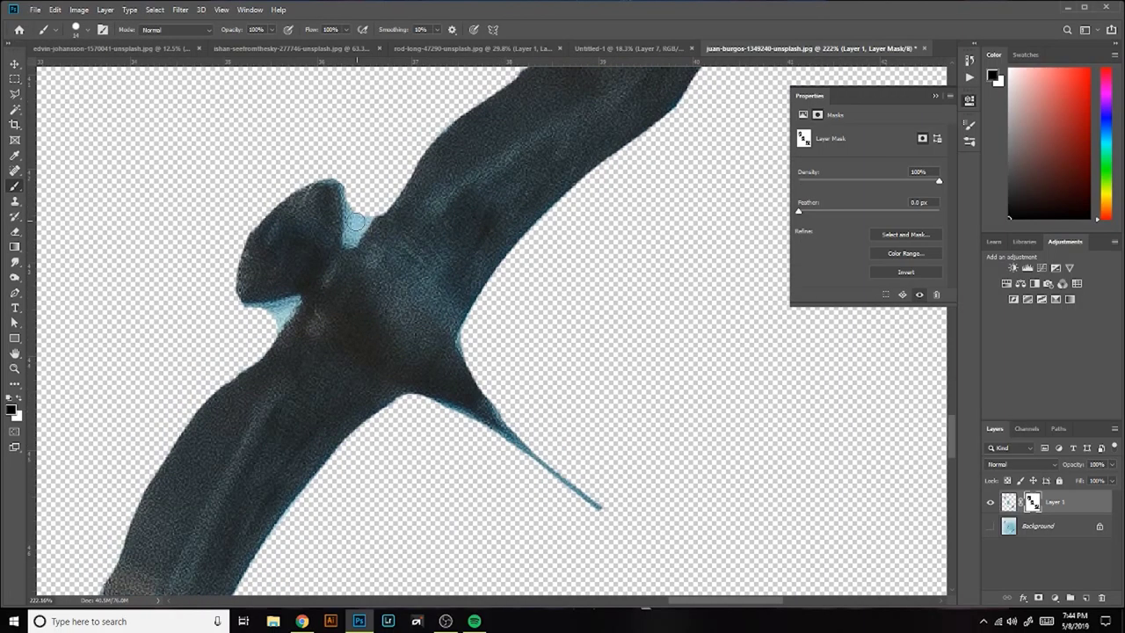
scroll(240, 450, up, 3)
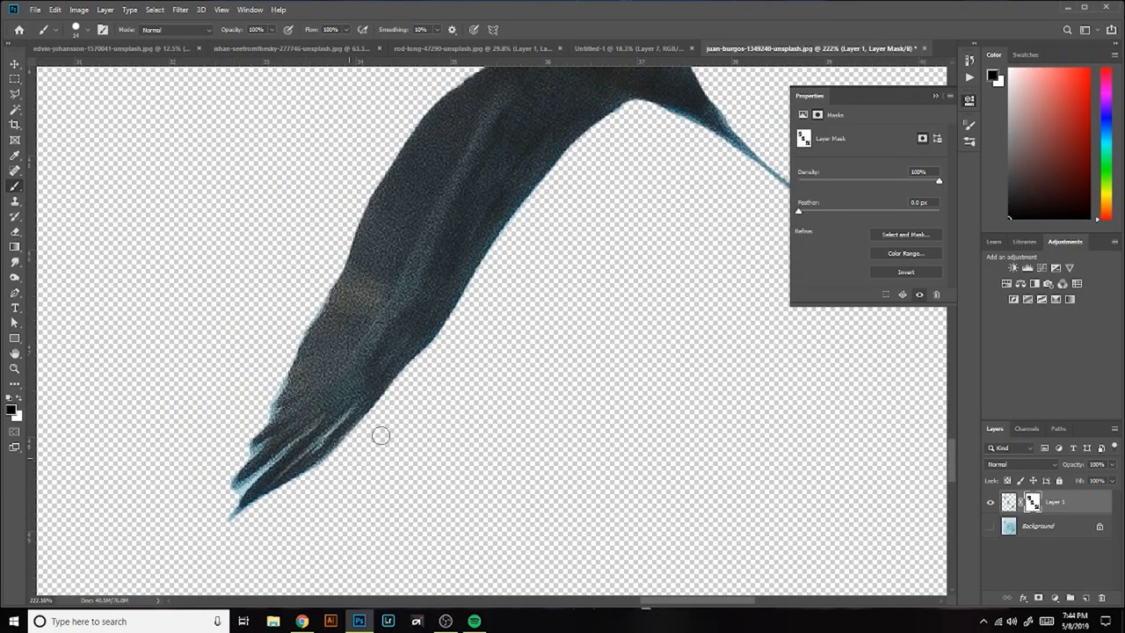
scroll(381, 436, up, 5)
scroll(429, 354, down, 5)
Step: Check the lower-left wing tip, then move the masked bird layer into the Untitled-1 composite
click(88, 30)
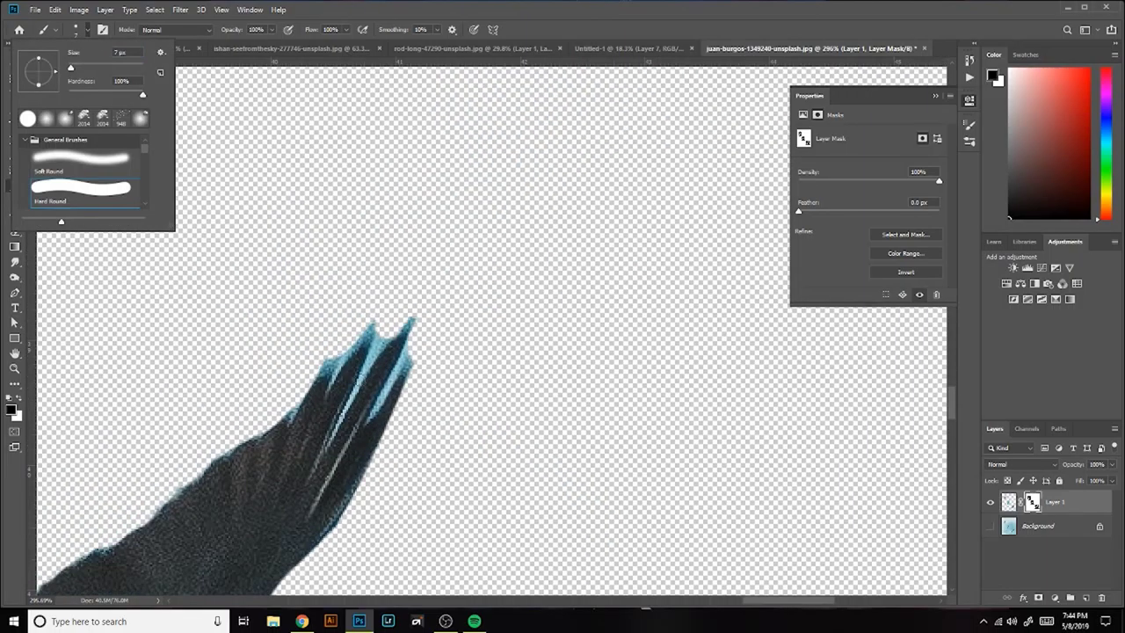
key(Return)
scroll(301, 396, up, 3)
mouse_move(300, 396)
mouse_down()
mouse_move(392, 287)
mouse_move(333, 347)
mouse_move(445, 271)
mouse_up()
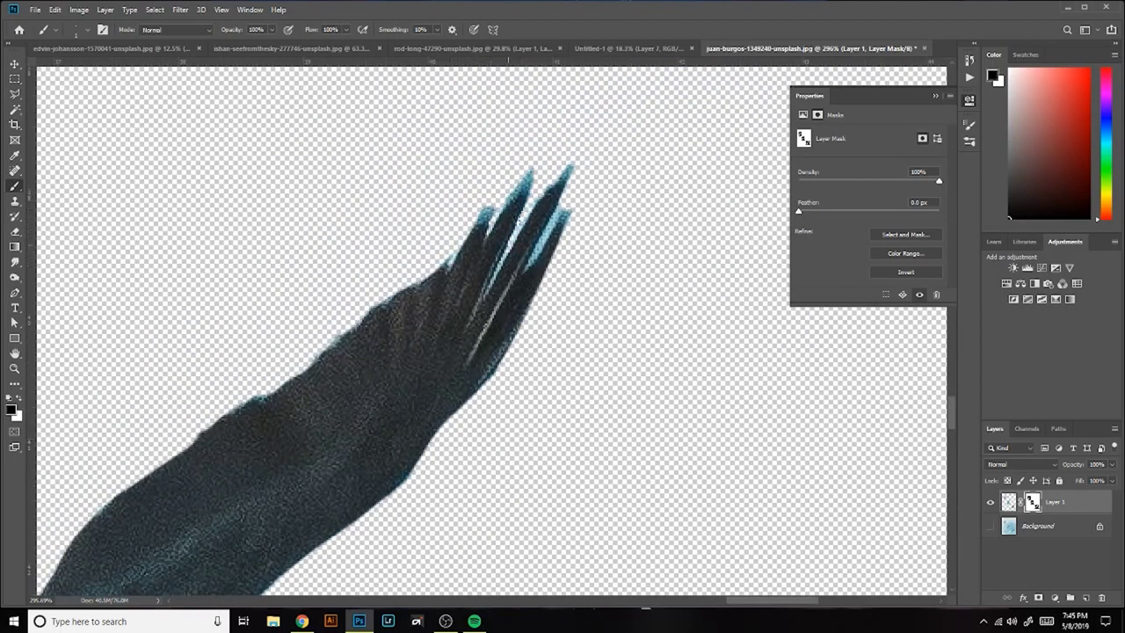
scroll(650, 145, up, 2)
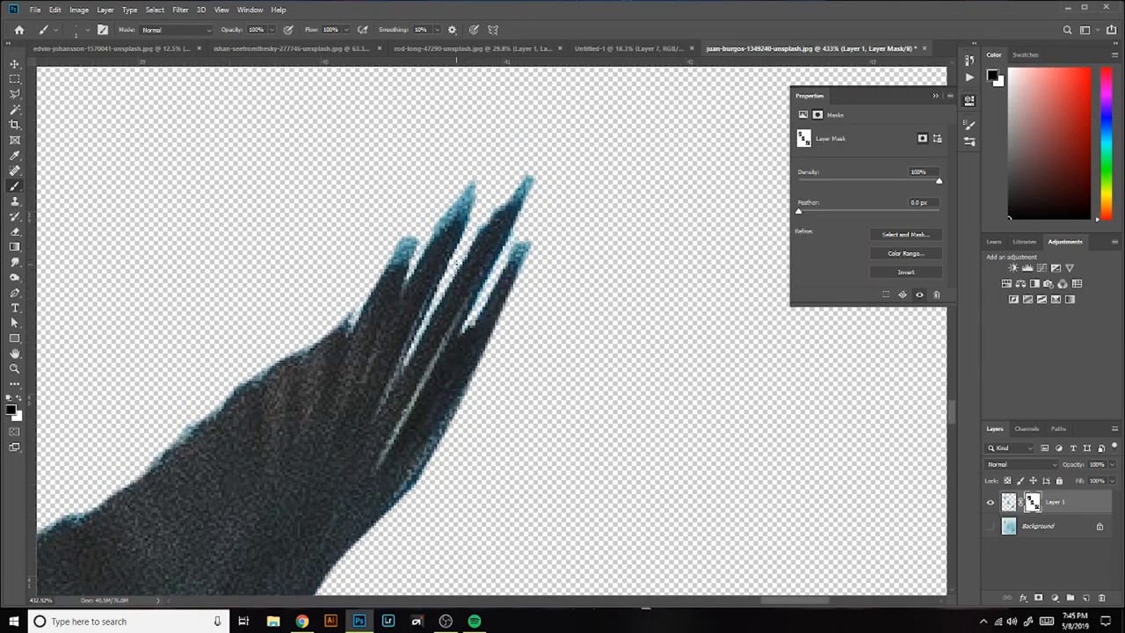
scroll(577, 329, down, 5)
key(v)
mouse_move(577, 328)
mouse_down()
mouse_move(627, 46)
mouse_move(456, 316)
mouse_up()
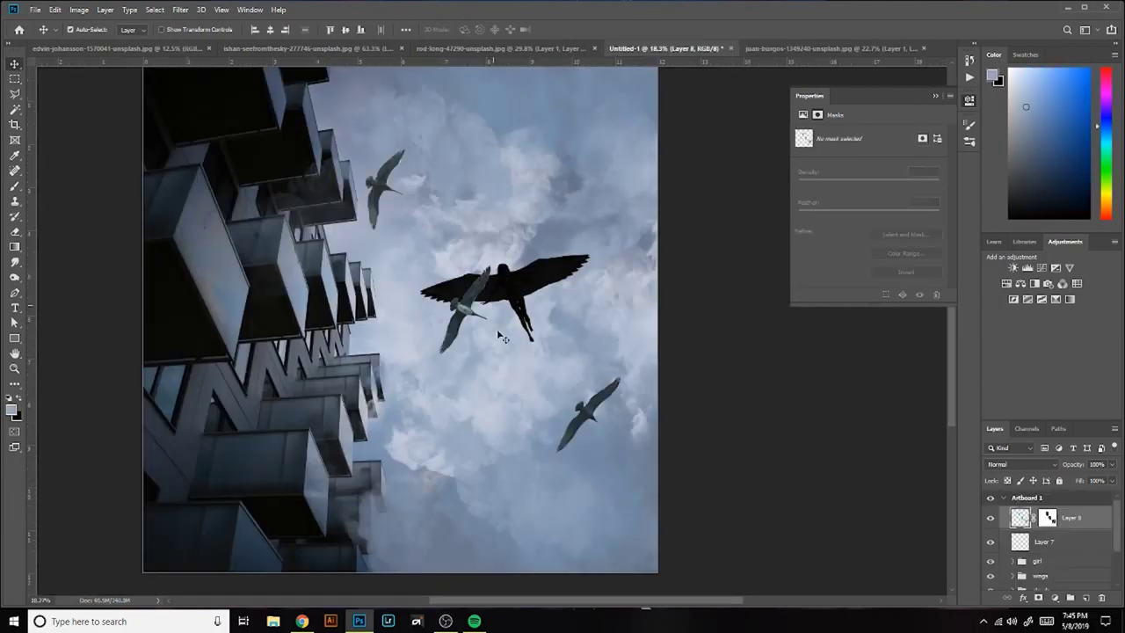
Step: Shrink the birds to about 33% in a diagonal below the woman and darken them with clipped Exposure -0.78
key(ctrl+t)
drag(515, 294, 512, 434)
drag(605, 338, 339, 460)
drag(514, 304, 537, 376)
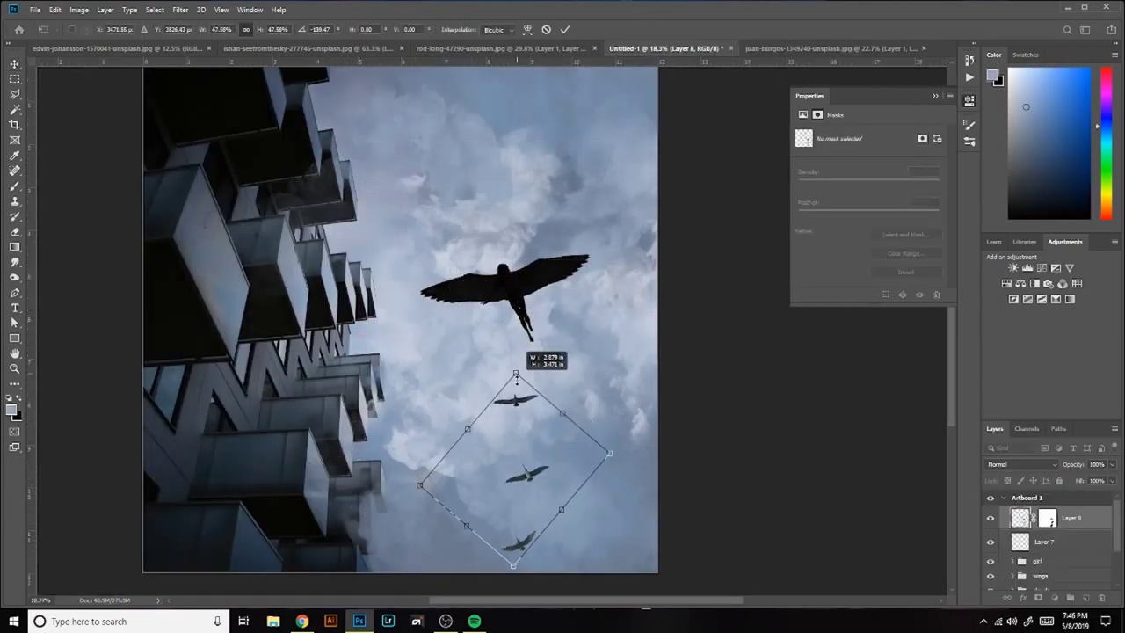
drag(537, 421, 547, 465)
key(Return)
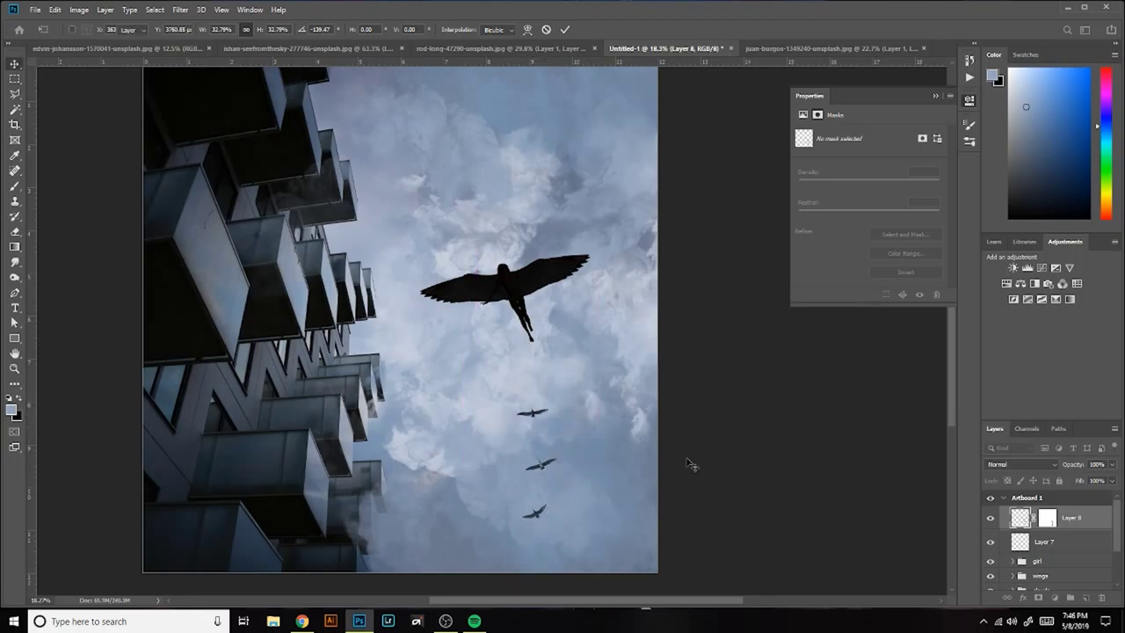
click(1055, 268)
drag(868, 163, 860, 167)
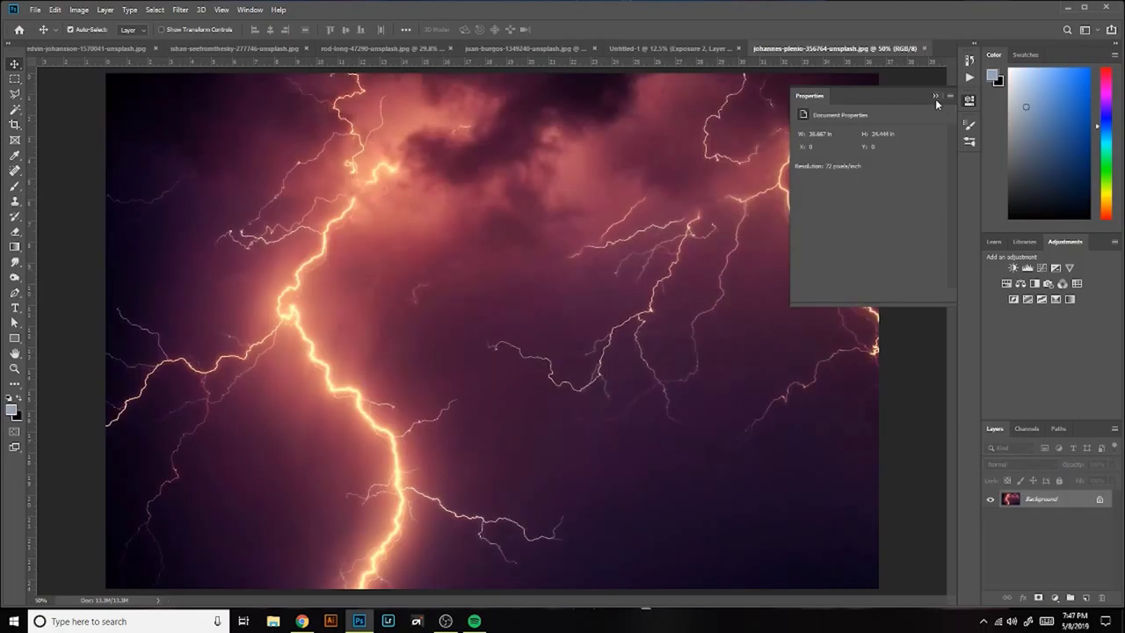
Step: Bring the lightning photo into the composite, rotated diagonally and scaled over the upper sky
drag(512, 107, 580, 242)
key(ctrl+t)
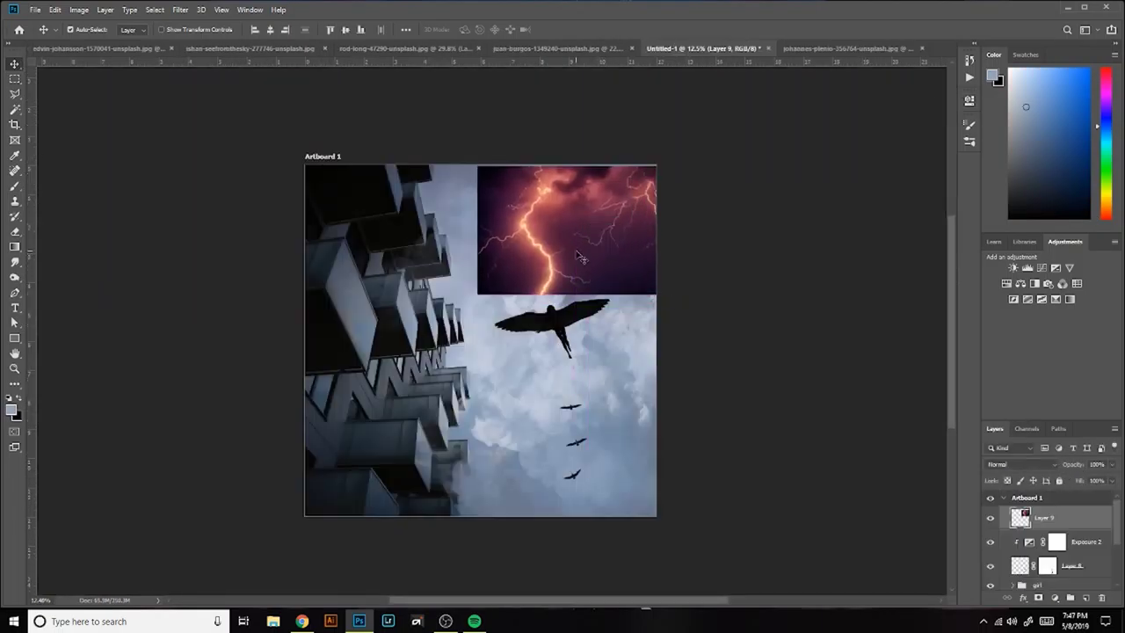
drag(676, 298, 723, 202)
mouse_move(421, 237)
mouse_down()
mouse_move(366, 301)
mouse_move(688, 246)
mouse_move(688, 339)
mouse_move(710, 326)
mouse_up()
key(Return)
Step: Move Layer 9 into the clouds group, set it to Screen blending, and add a layer mask
drag(1061, 526, 1080, 565)
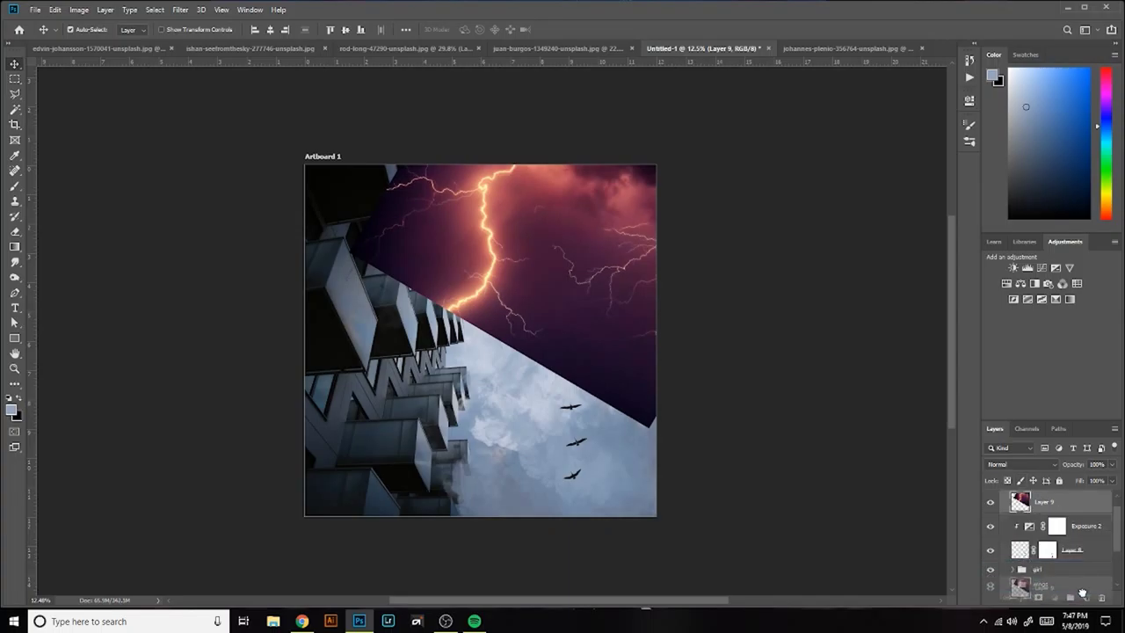
double_click(1072, 545)
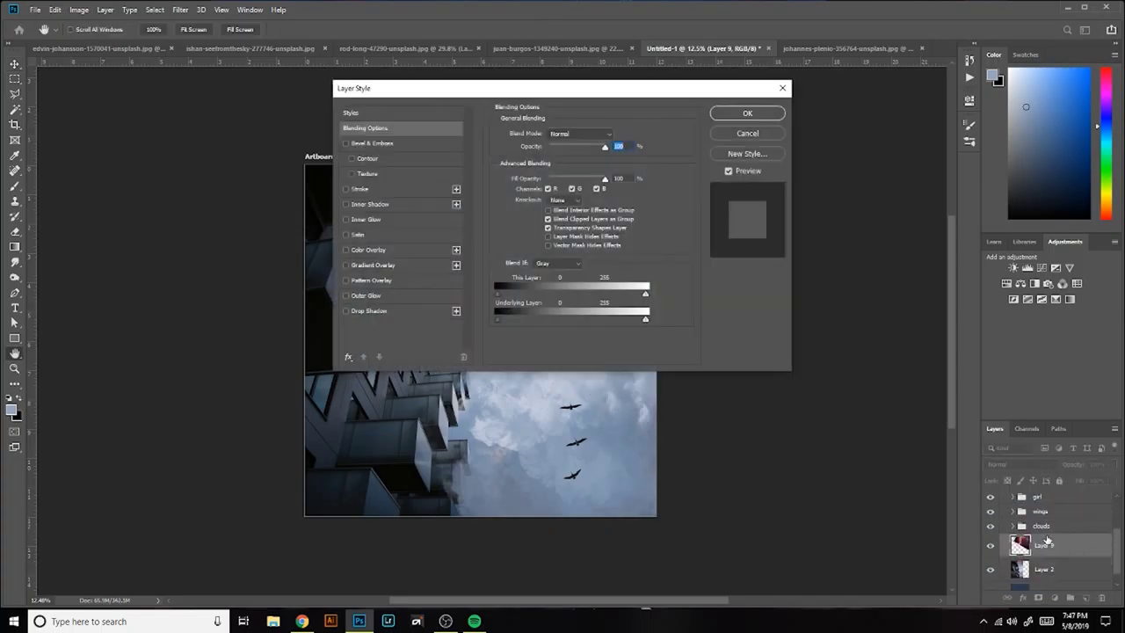
key(Escape)
drag(1047, 540, 1059, 552)
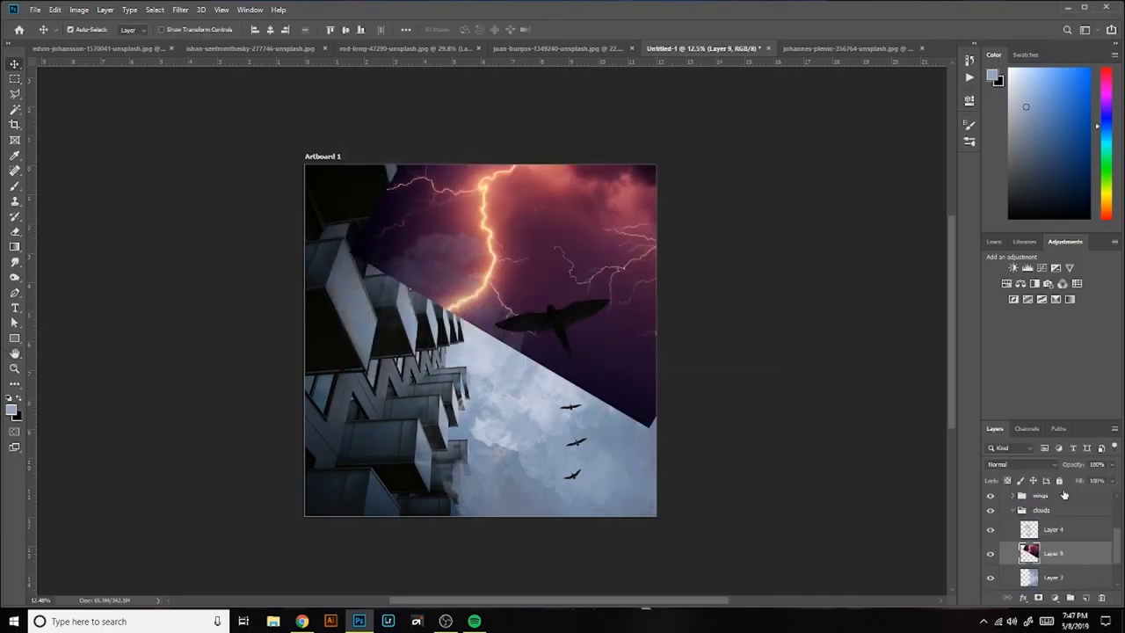
click(1019, 463)
click(1004, 419)
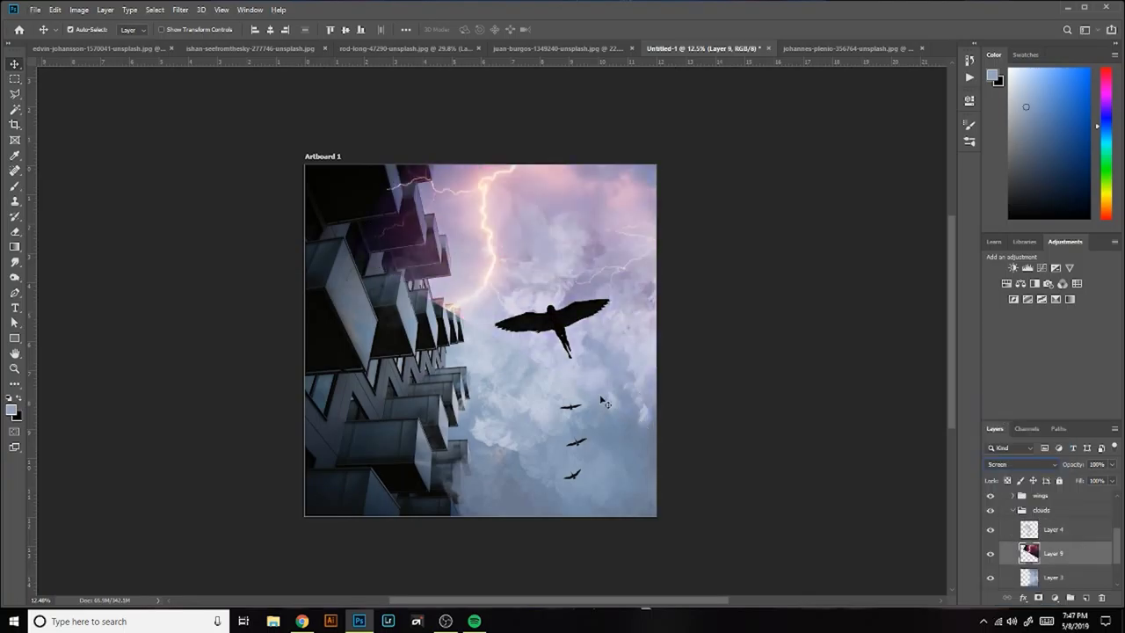
click(1038, 597)
scroll(515, 183, up, 3)
Step: Paint black on Layer 9's mask to hide the pink glow over the upper balconies
key(b)
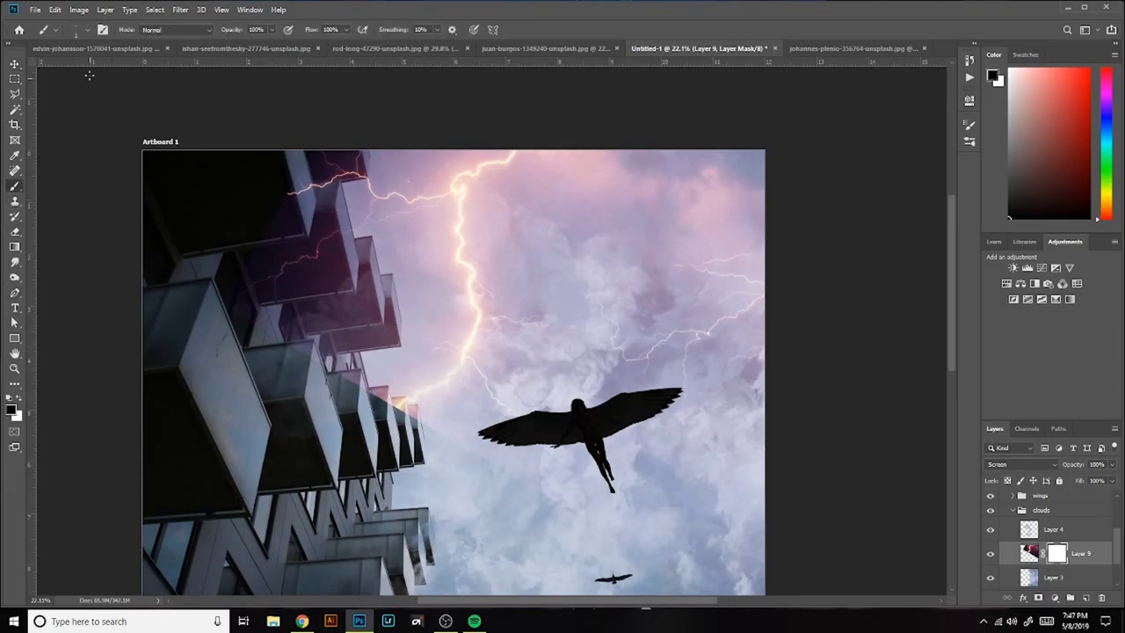
click(77, 29)
key(Escape)
scroll(263, 223, up, 1)
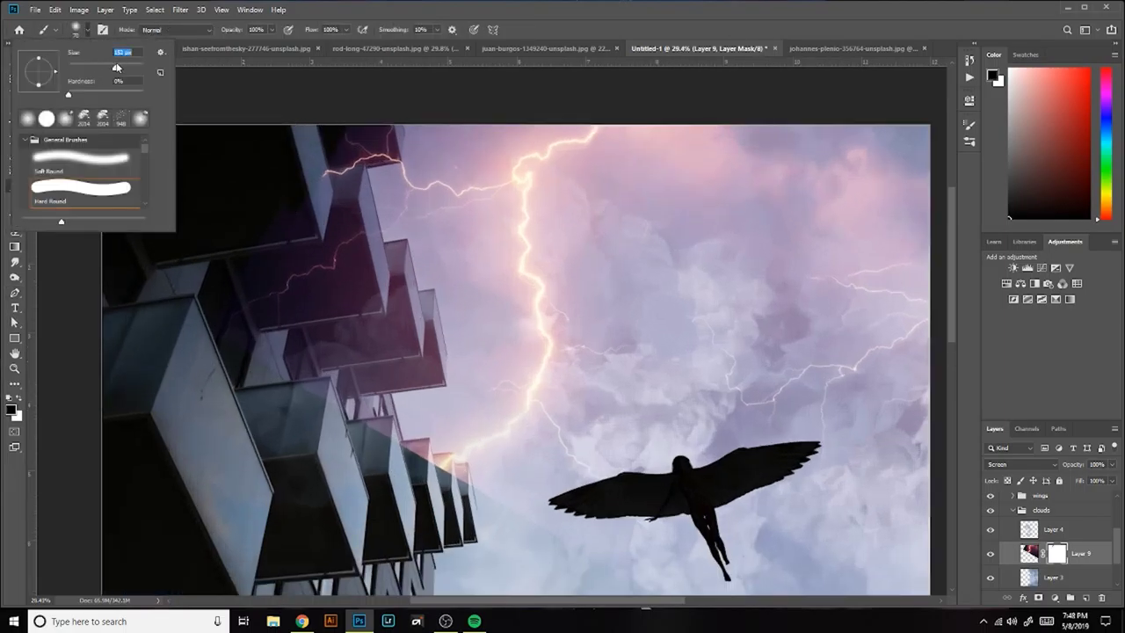
mouse_move(381, 141)
mouse_down()
mouse_move(214, 336)
mouse_move(434, 365)
mouse_move(459, 474)
mouse_up()
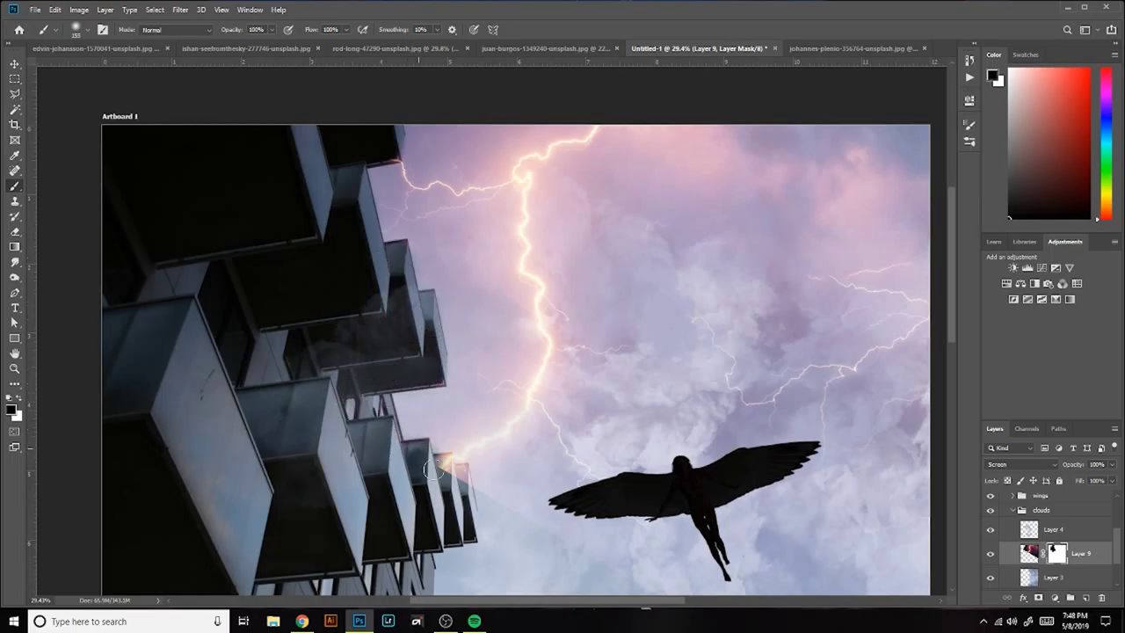
Step: Swap the foreground colour and bring the balcony tops into view
scroll(458, 474, up, 2)
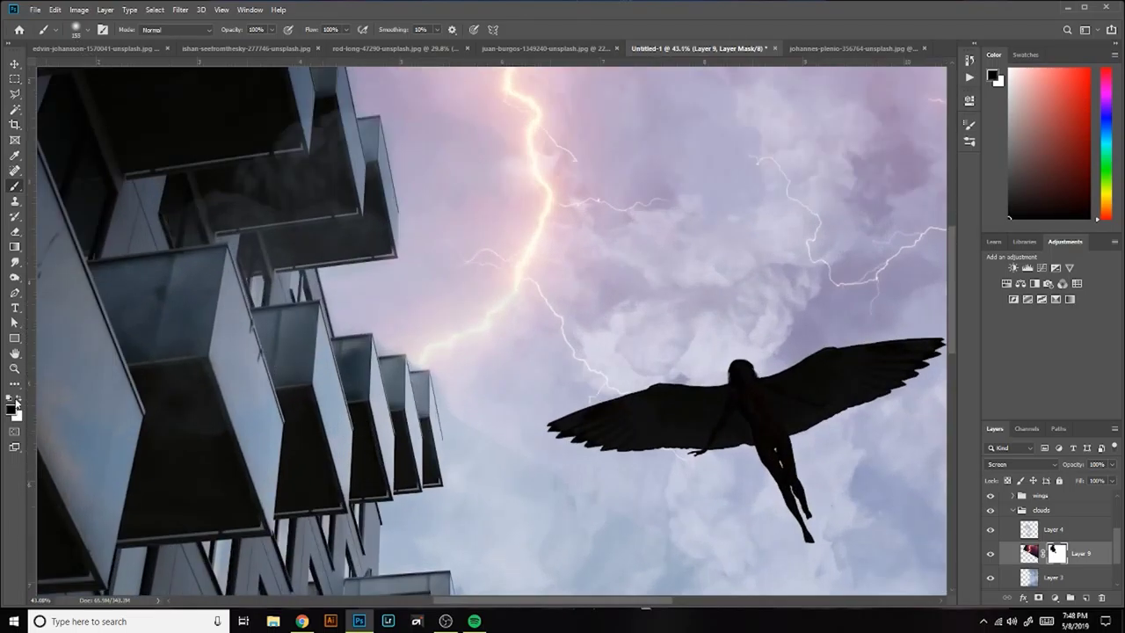
click(16, 399)
click(75, 29)
key(Return)
scroll(413, 348, up, 3)
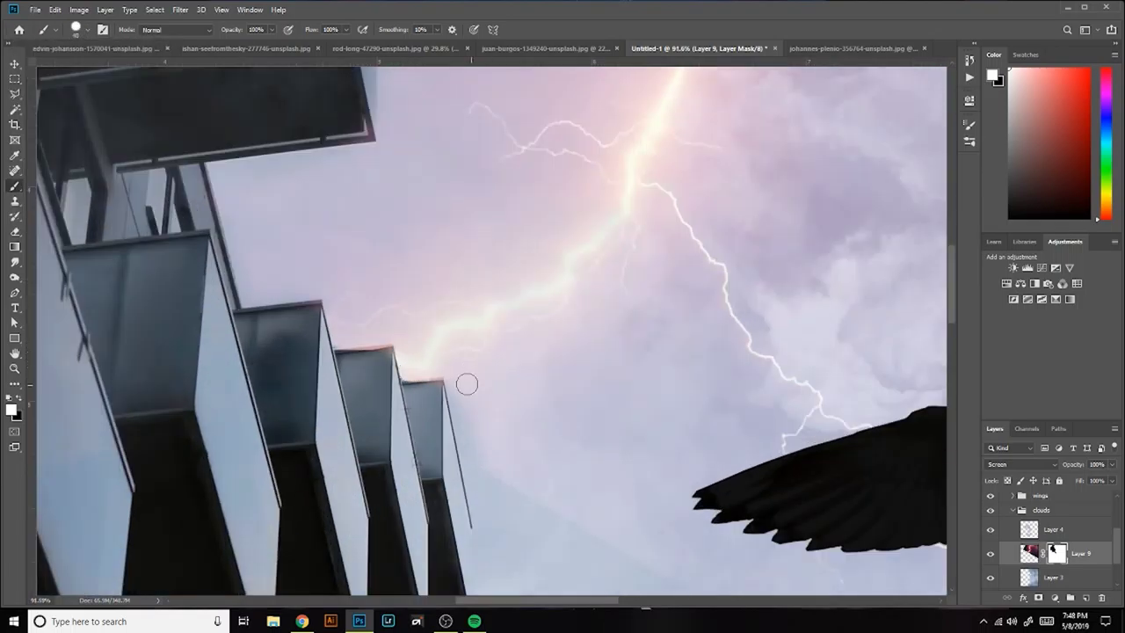
drag(474, 448, 434, 364)
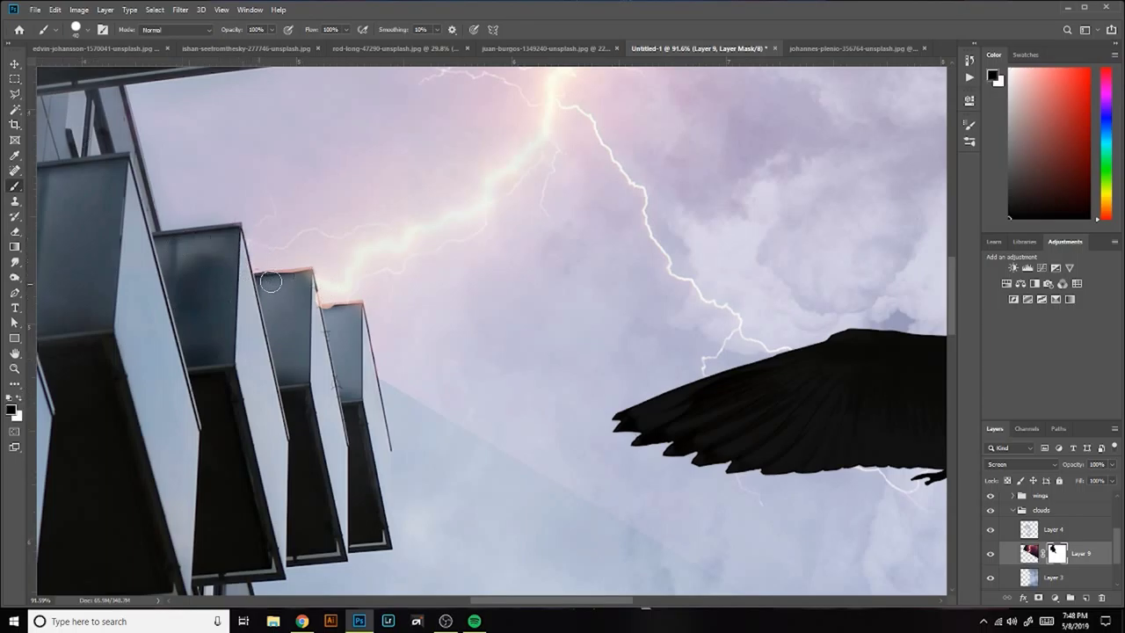
scroll(334, 323, up, 2)
scroll(333, 323, up, 1)
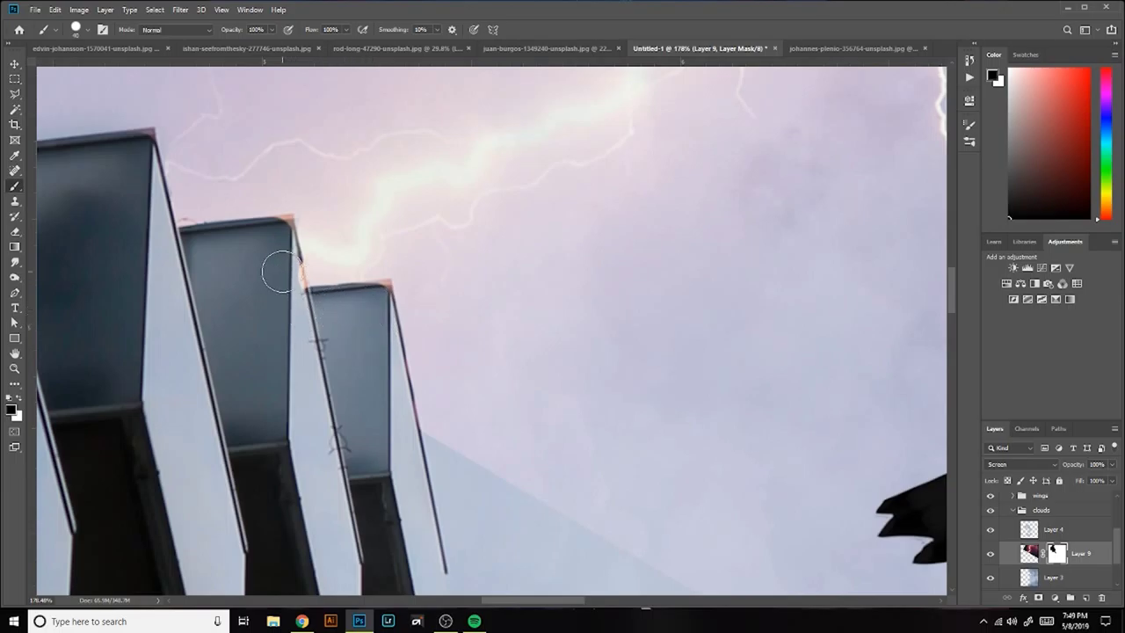
Step: Make the brush much smaller and frame the upper balconies, painting with white
click(86, 29)
click(288, 220)
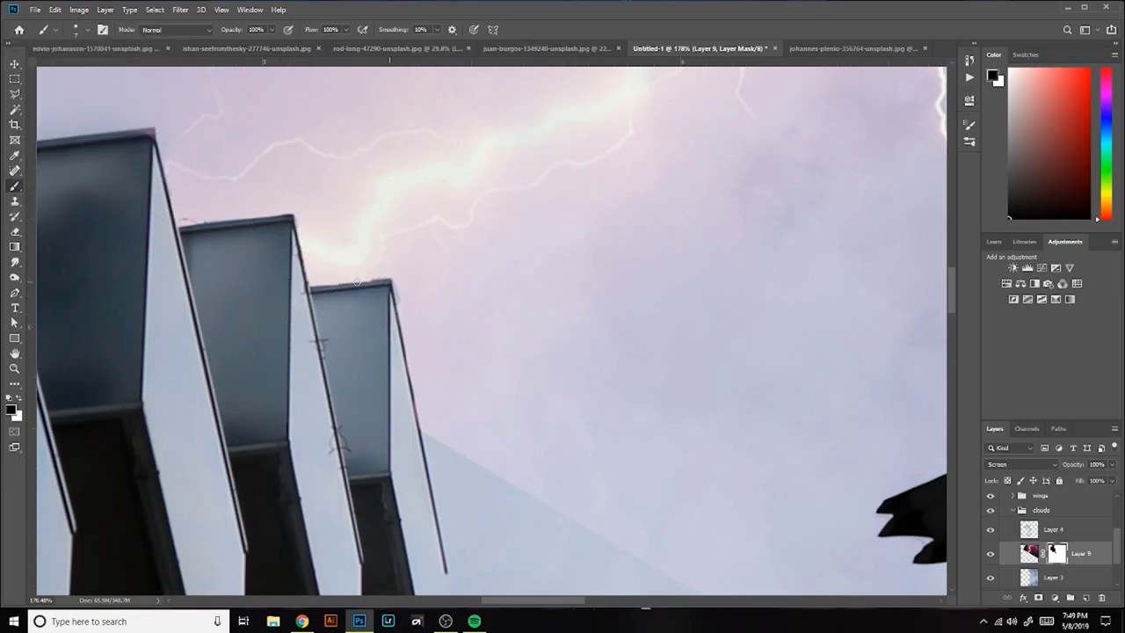
mouse_move(139, 149)
mouse_down()
mouse_move(275, 204)
mouse_move(355, 352)
mouse_up()
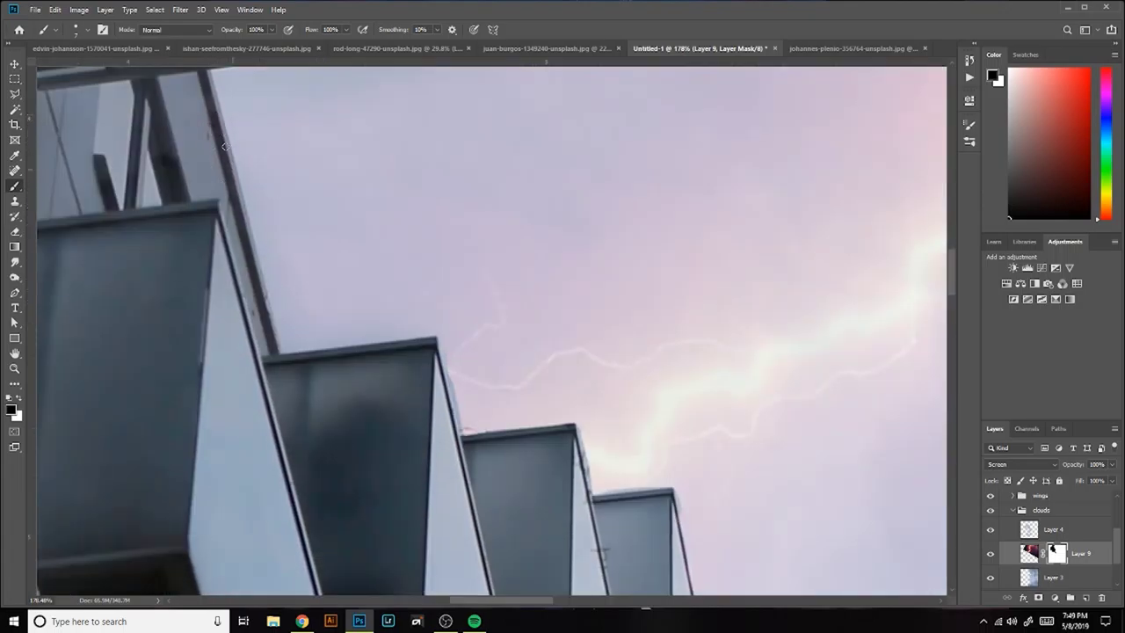
scroll(230, 273, up, 3)
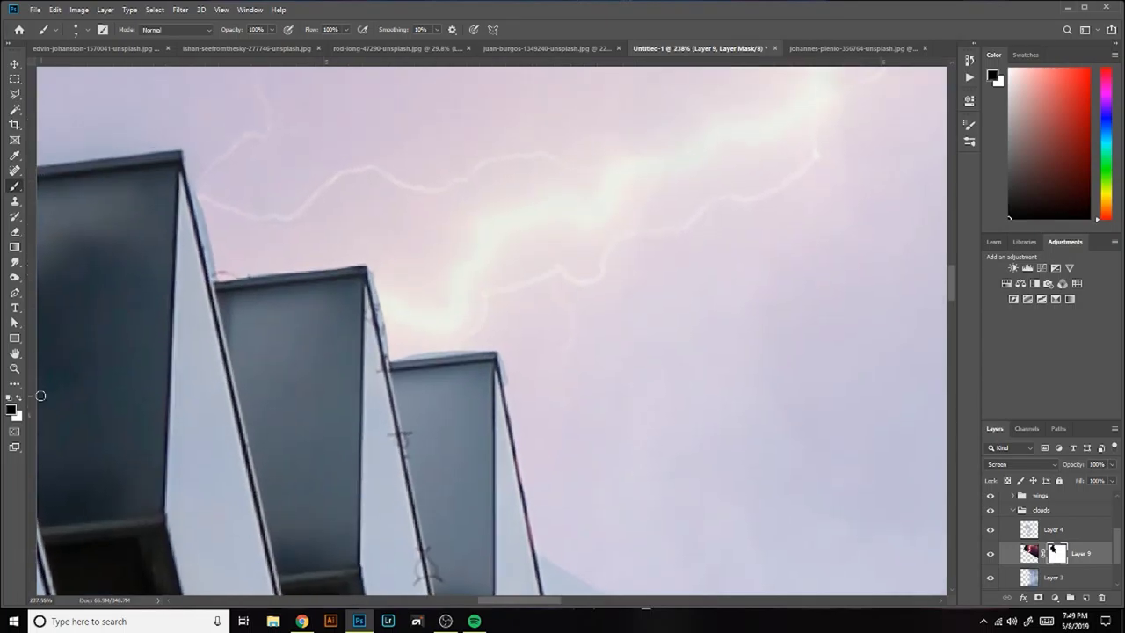
click(86, 29)
key(Return)
click(18, 401)
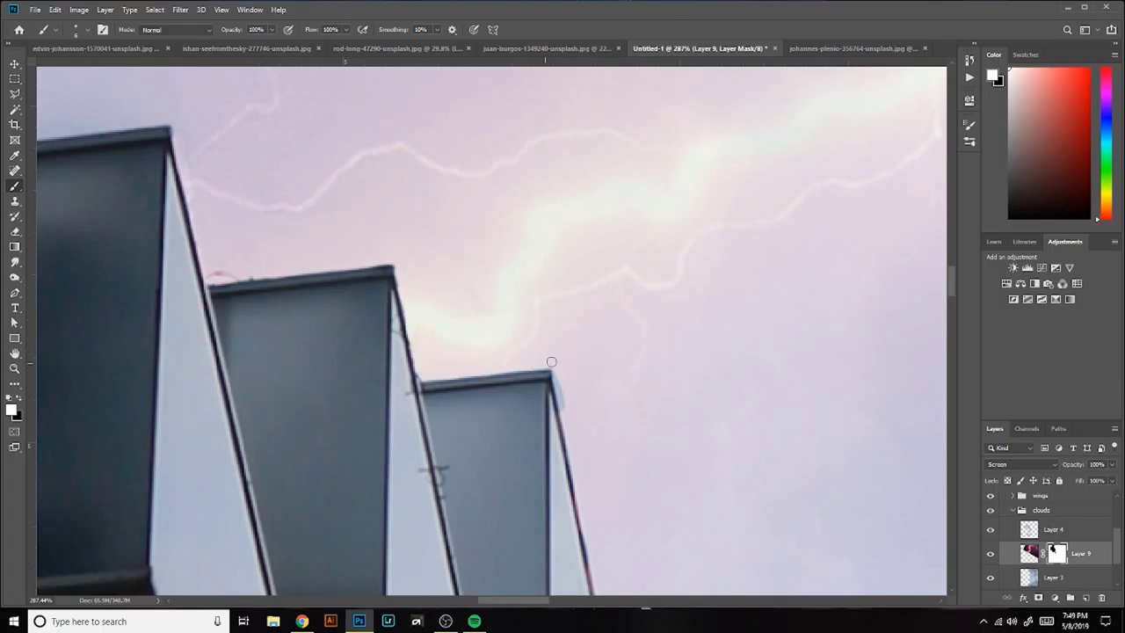
Step: Paint the pink tint out of the building corner on the mask
scroll(434, 346, down, 3)
scroll(427, 313, down, 2)
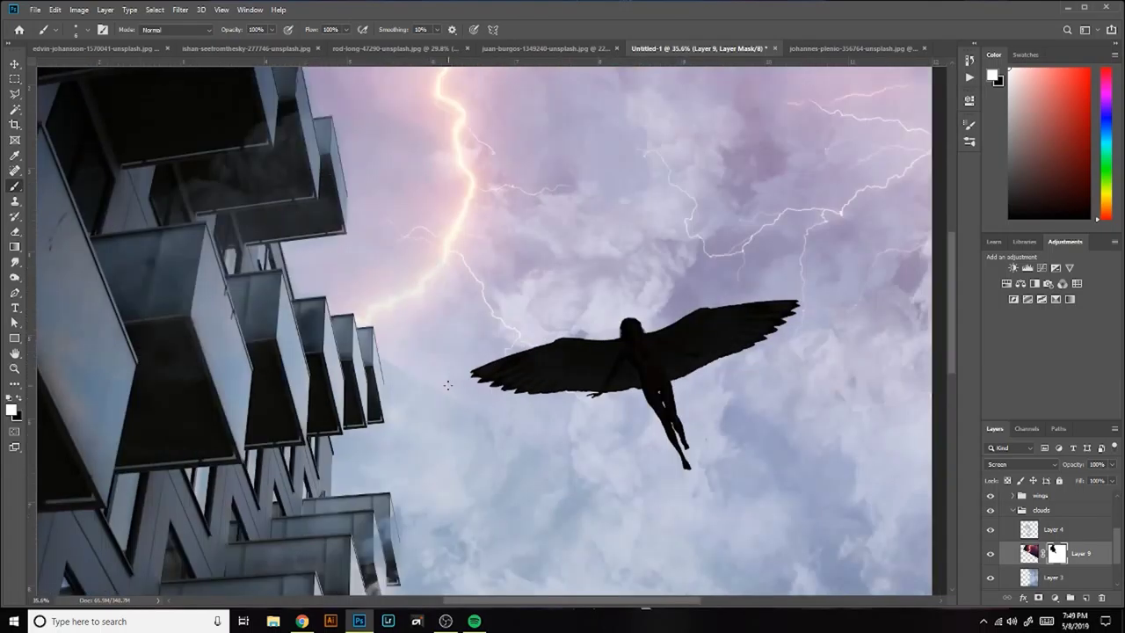
scroll(426, 313, down, 2)
scroll(274, 119, up, 1)
scroll(274, 119, up, 3)
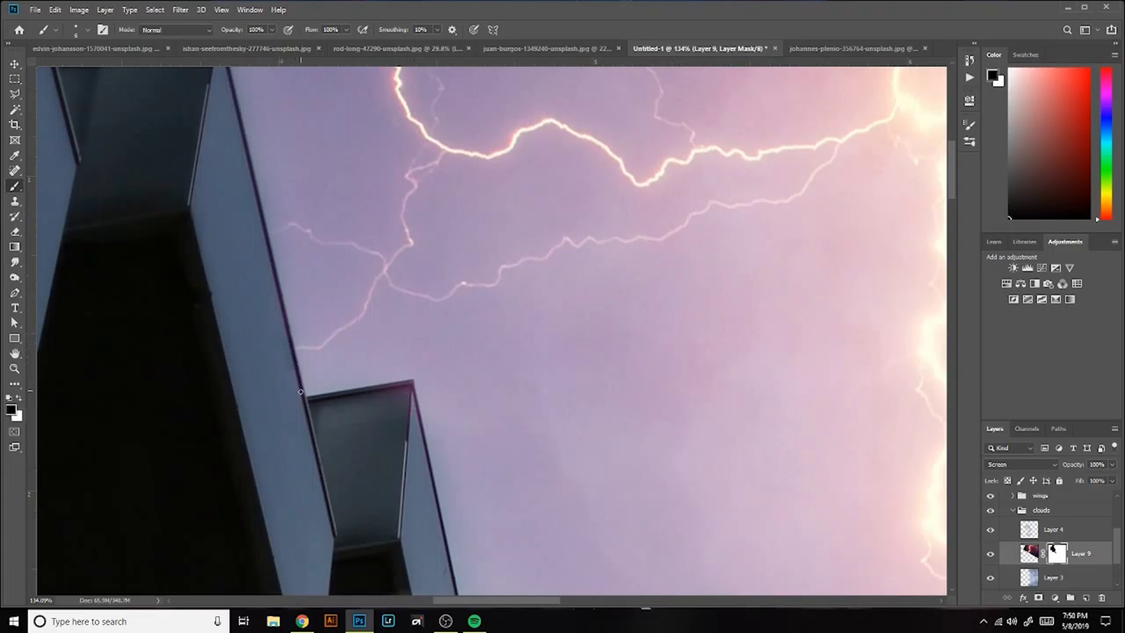
scroll(299, 387, up, 2)
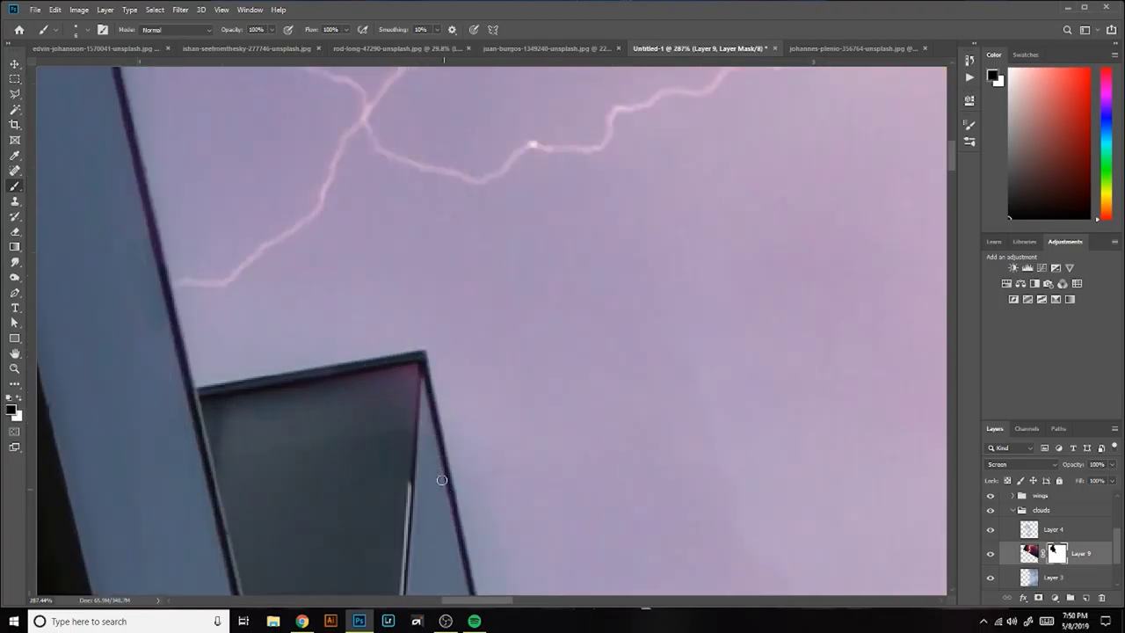
scroll(350, 369, up, 2)
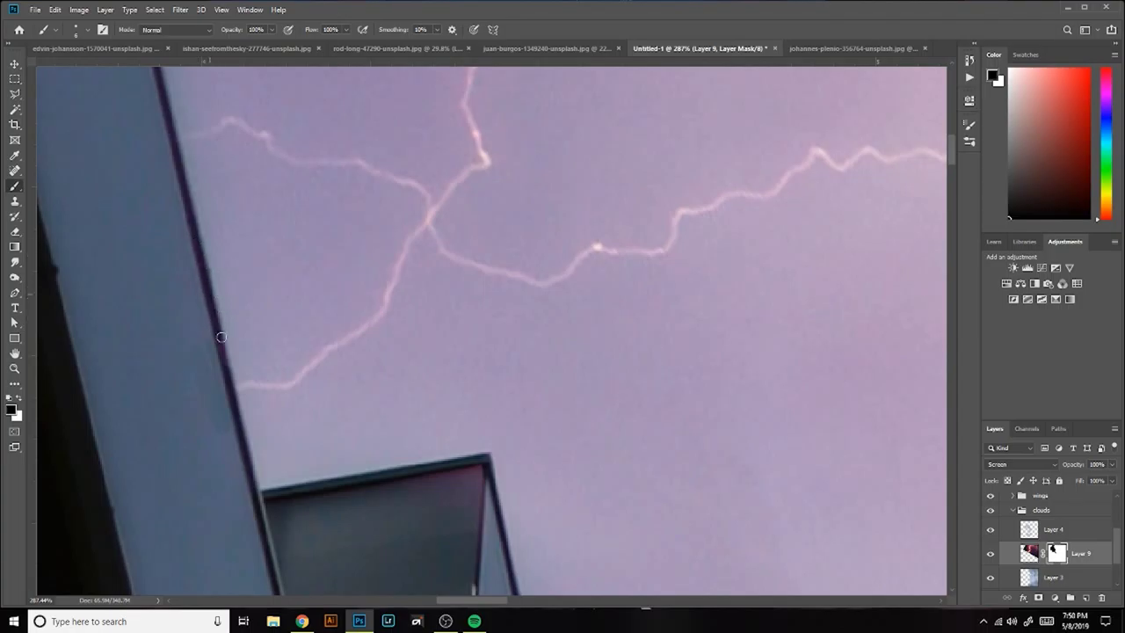
drag(449, 476, 432, 523)
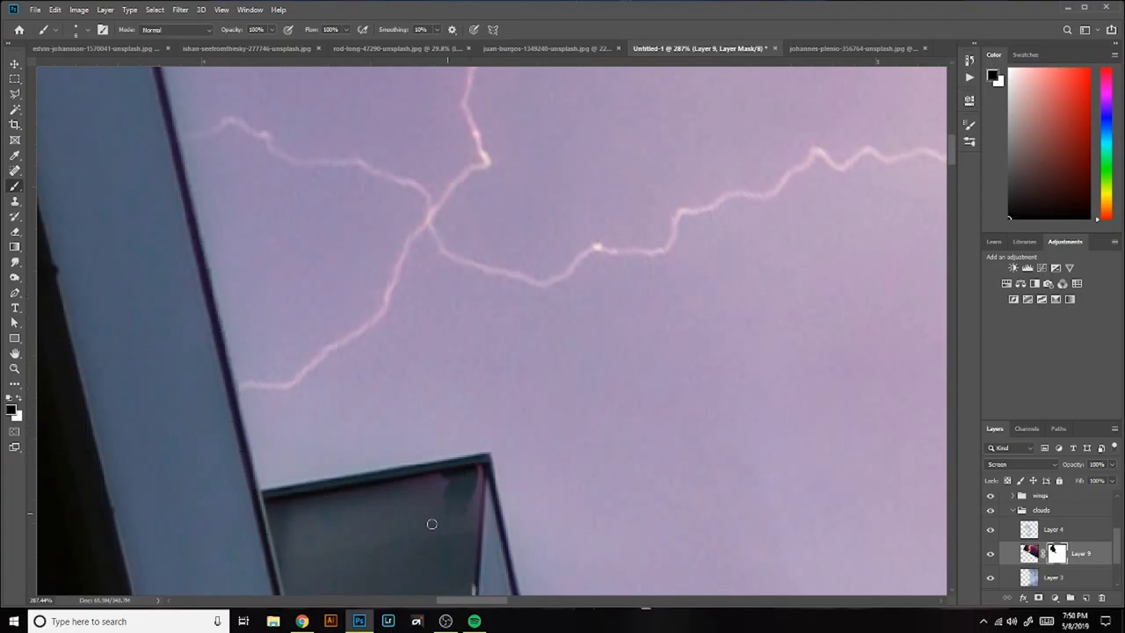
Step: Hide the lightning glow along the building's lower edge
scroll(430, 484, down, 2)
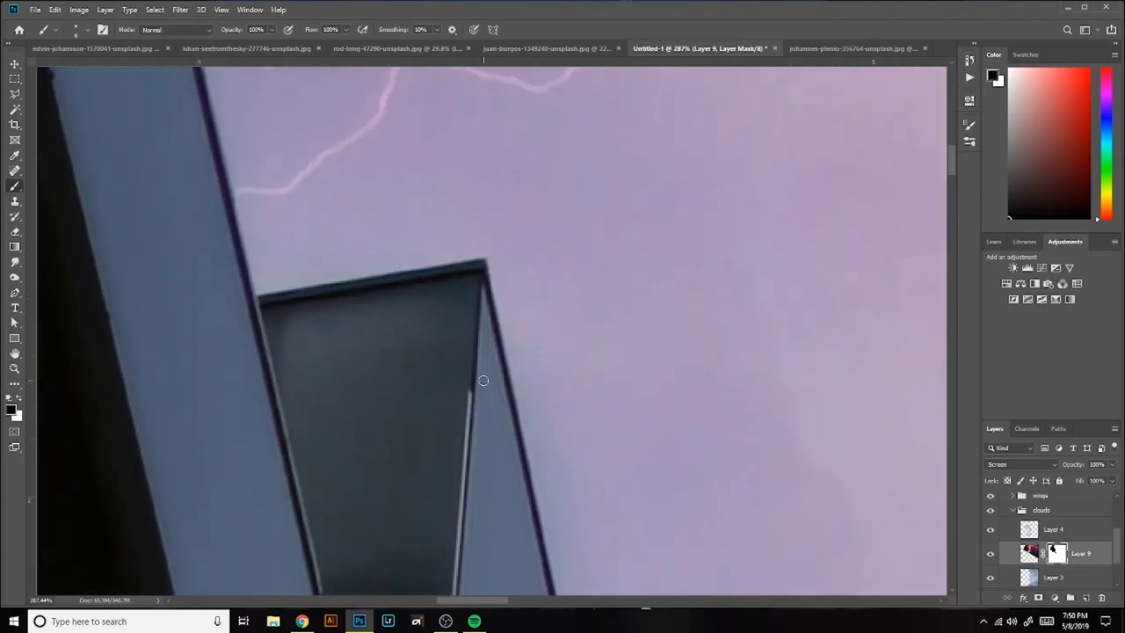
scroll(484, 381, down, 3)
scroll(319, 244, right, 1)
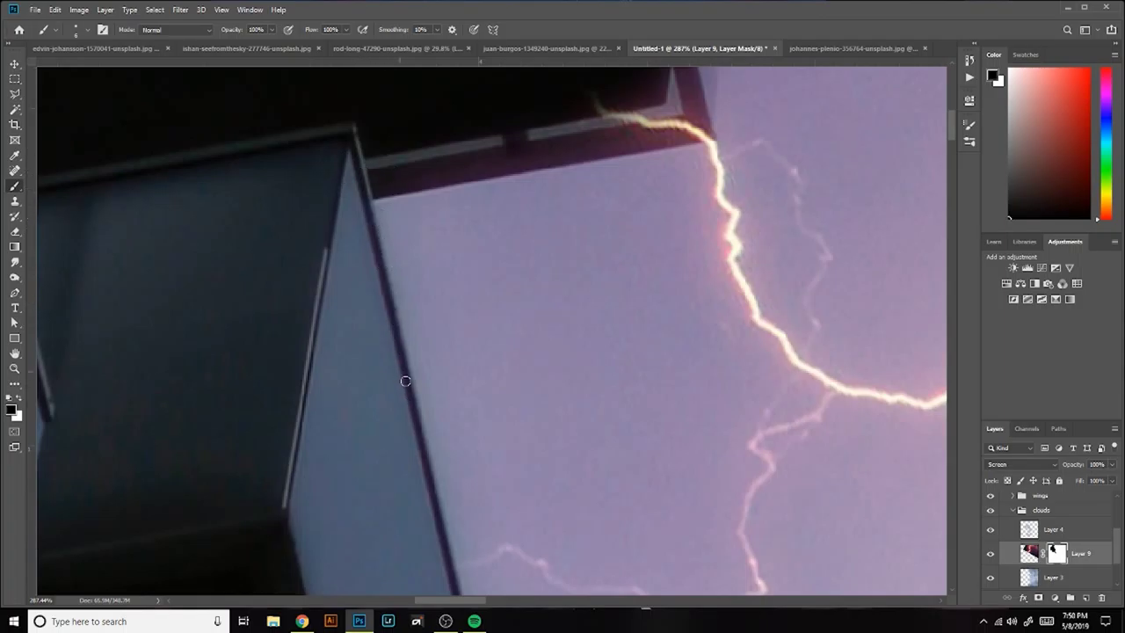
drag(400, 460, 342, 299)
drag(369, 492, 336, 290)
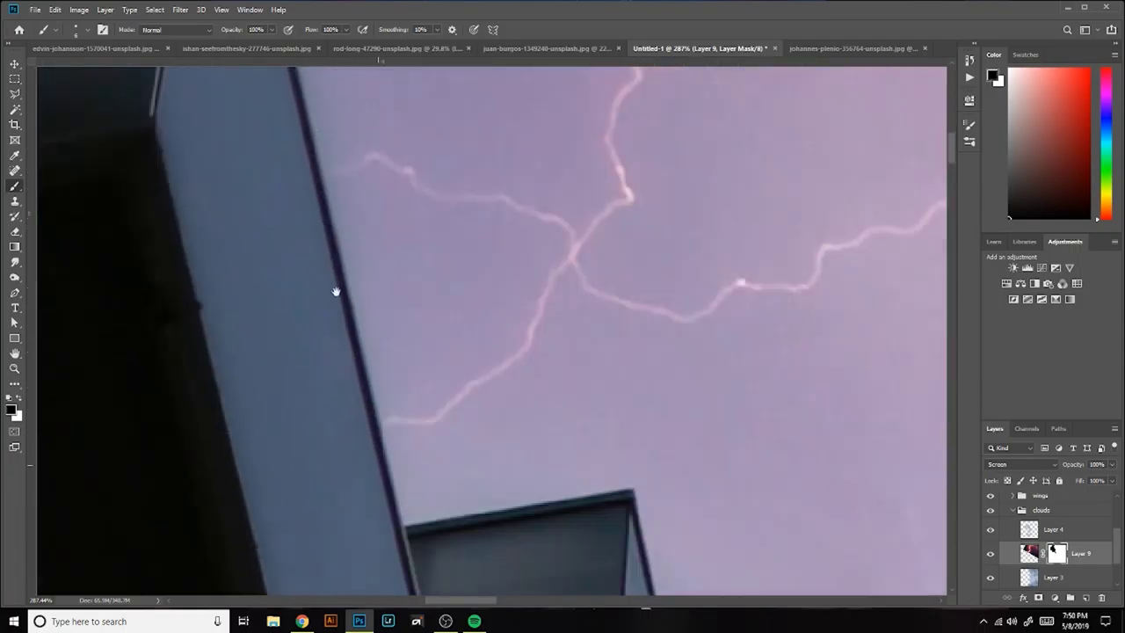
scroll(233, 397, down, 3)
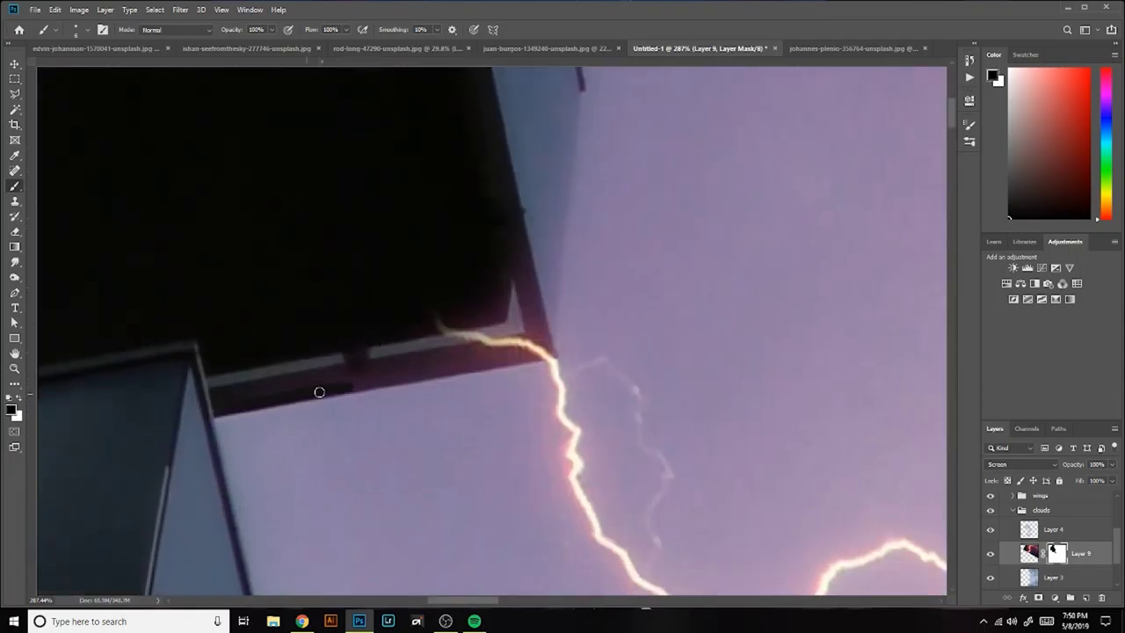
mouse_move(319, 392)
mouse_down()
mouse_move(538, 356)
mouse_move(510, 181)
mouse_up()
Step: Resize the brush and paint the glow off the building's right edge
click(91, 33)
drag(472, 318, 538, 347)
click(91, 32)
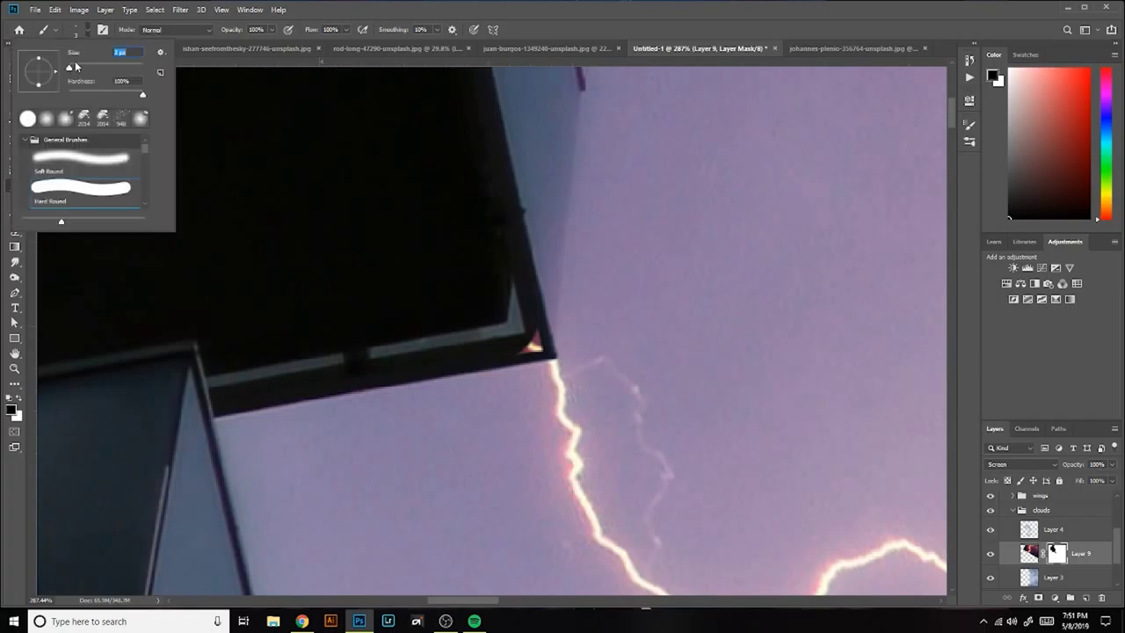
key(Return)
scroll(422, 345, down, 3)
scroll(323, 134, up, 2)
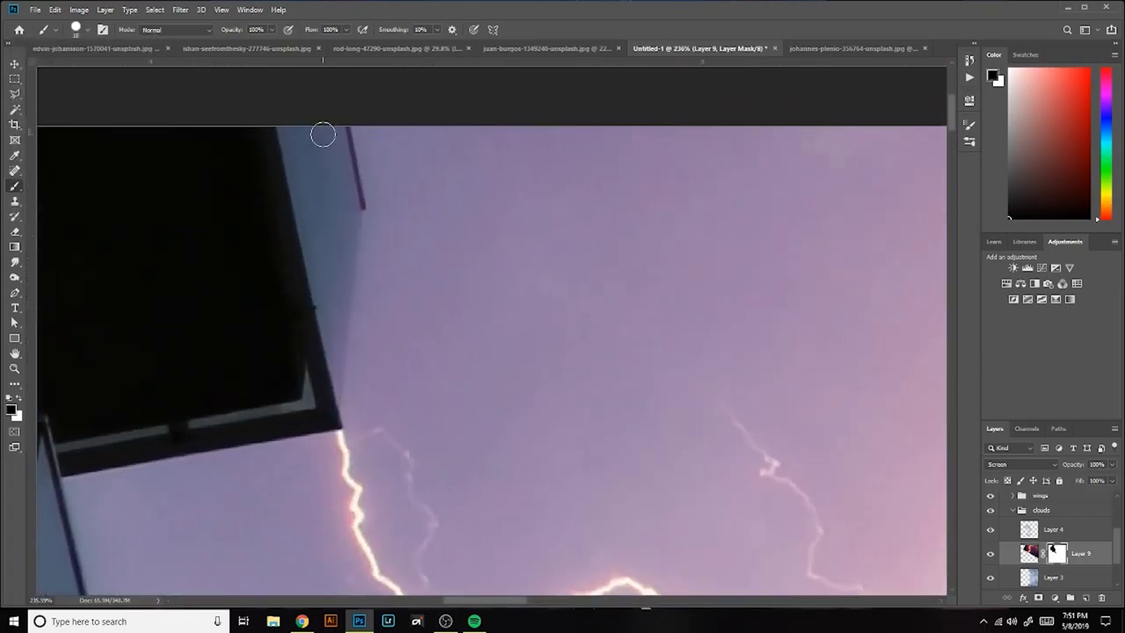
drag(322, 135, 324, 390)
scroll(346, 211, up, 1)
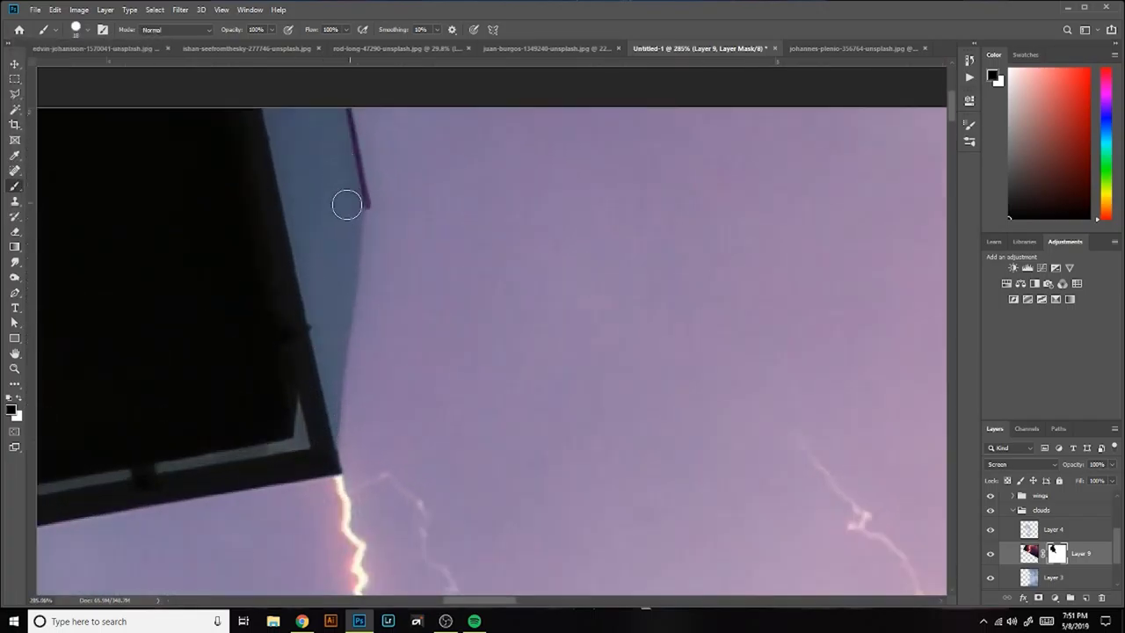
Step: Draw a Polygonal Lasso selection along the building edge
key(l)
click(340, 433)
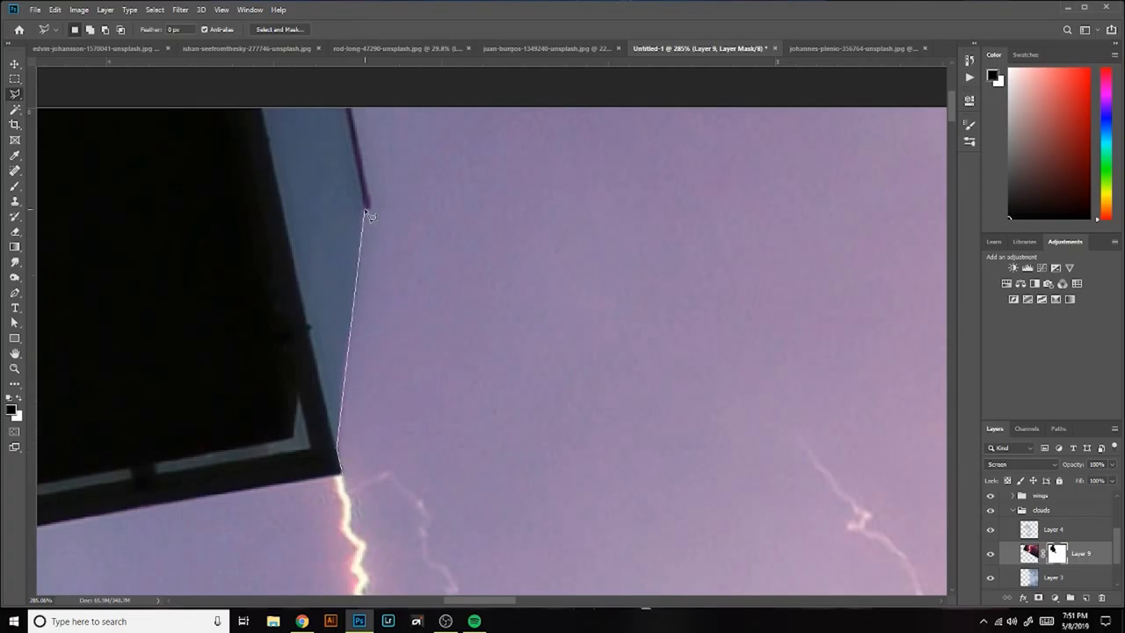
click(343, 113)
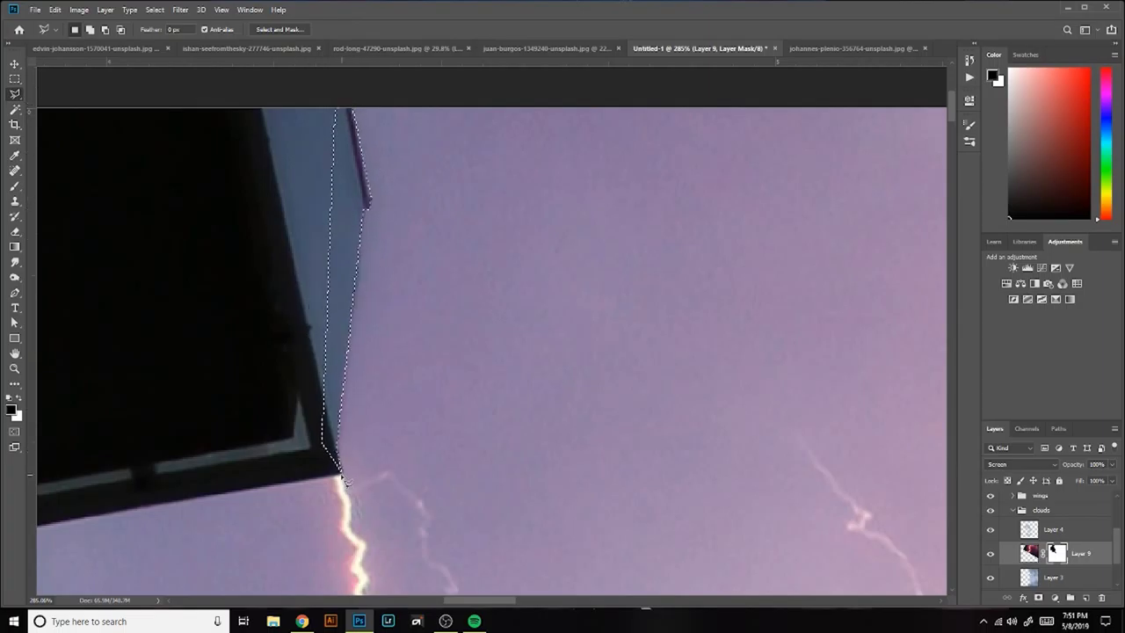
key(b)
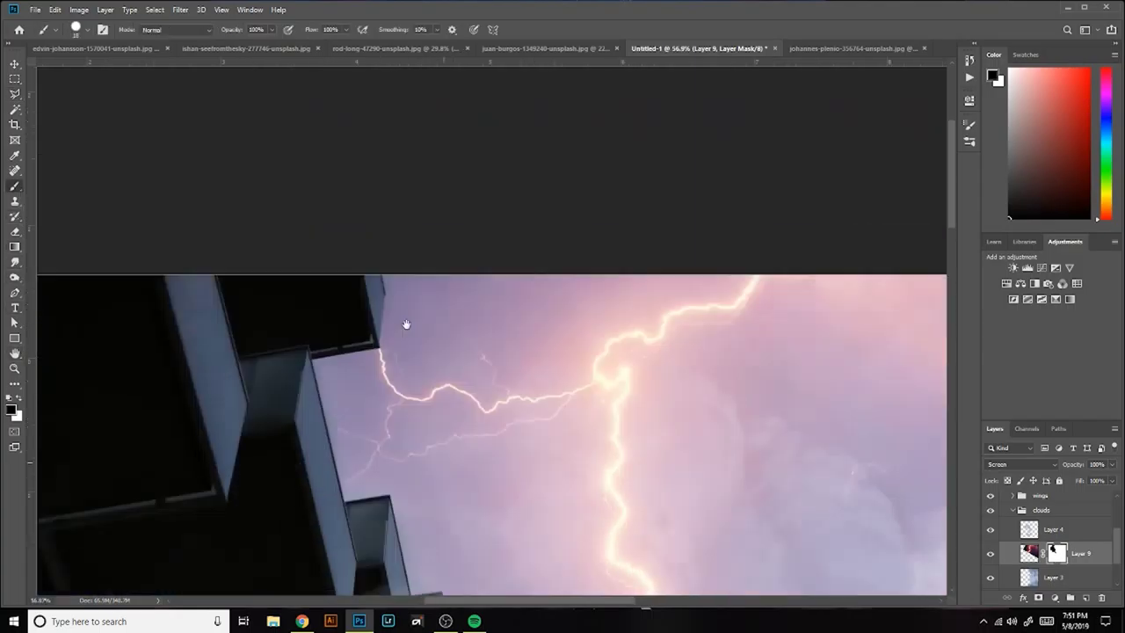
drag(385, 192, 398, 415)
Step: Select the building's lower edge with the Polygonal Lasso, from its corner to the white panel
key(l)
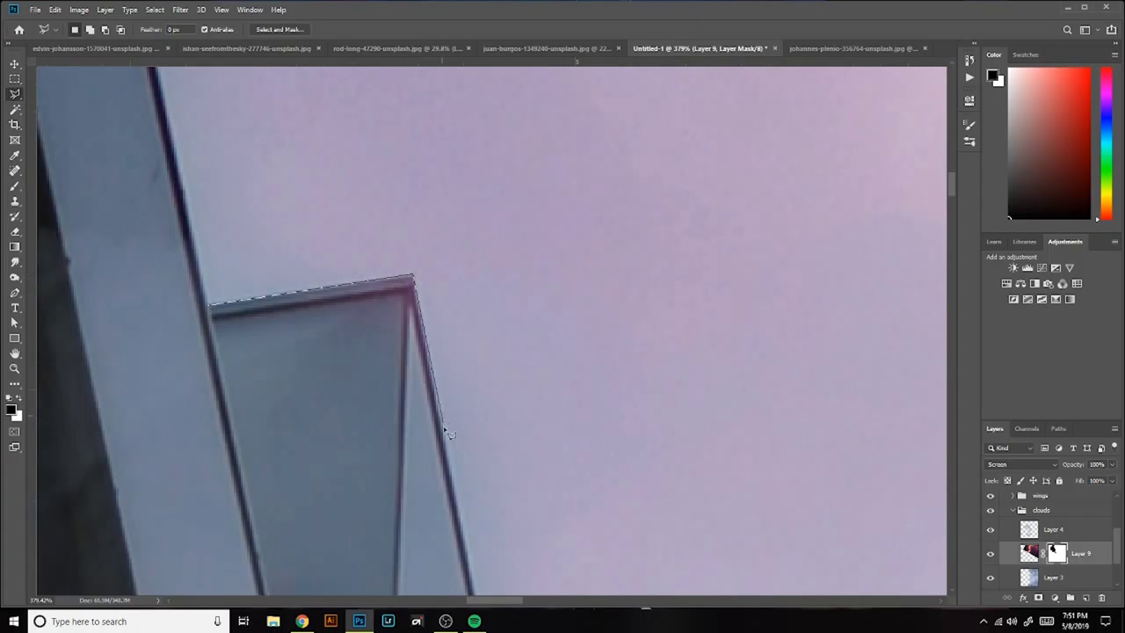
drag(446, 430, 457, 160)
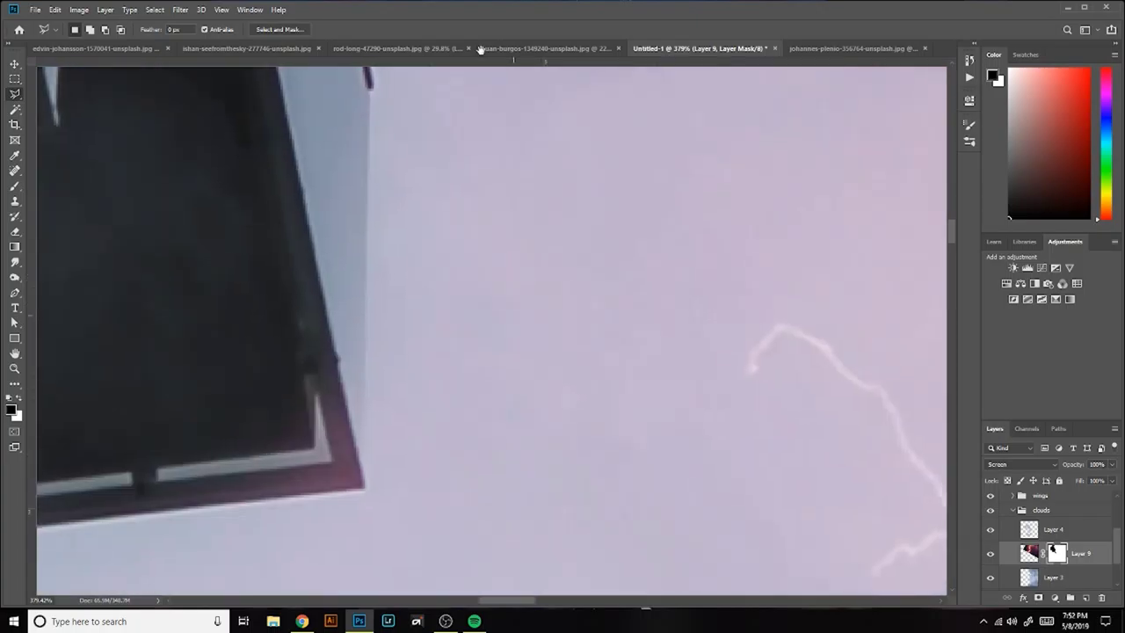
mouse_move(515, 314)
mouse_down()
mouse_move(462, 480)
mouse_move(424, 314)
mouse_up()
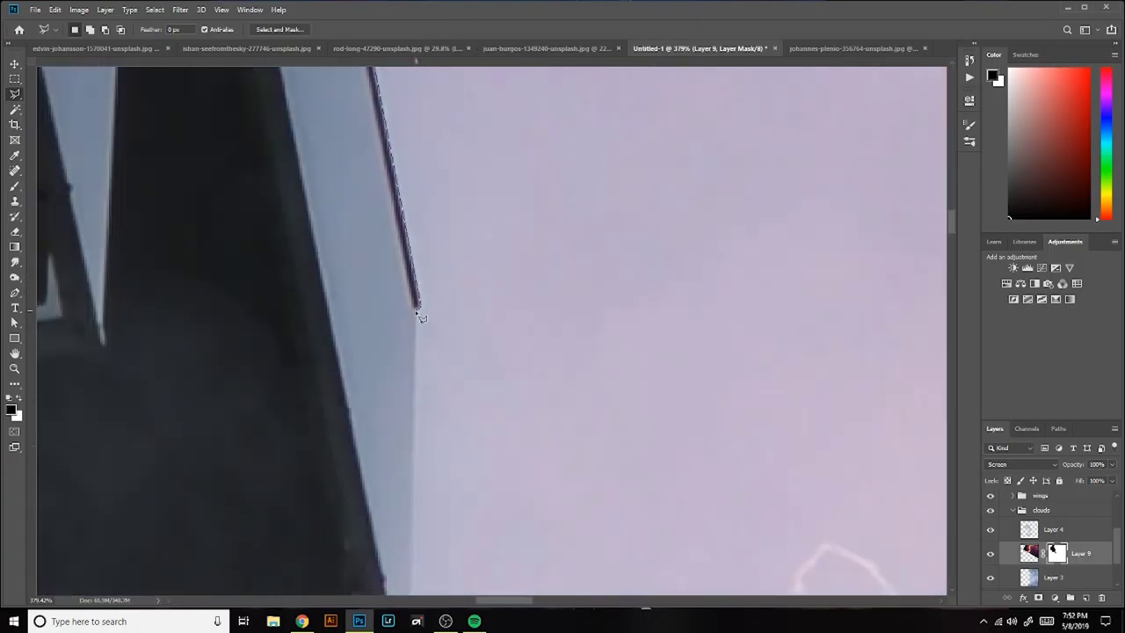
scroll(420, 317, down, 5)
click(414, 466)
drag(414, 465, 708, 364)
drag(246, 387, 434, 376)
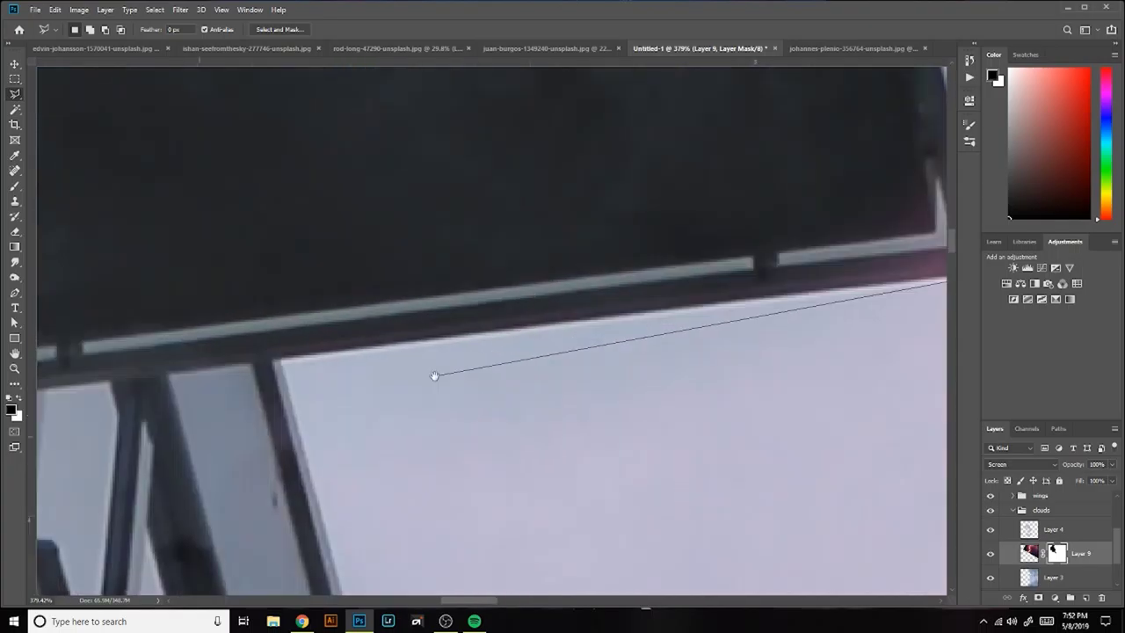
click(280, 364)
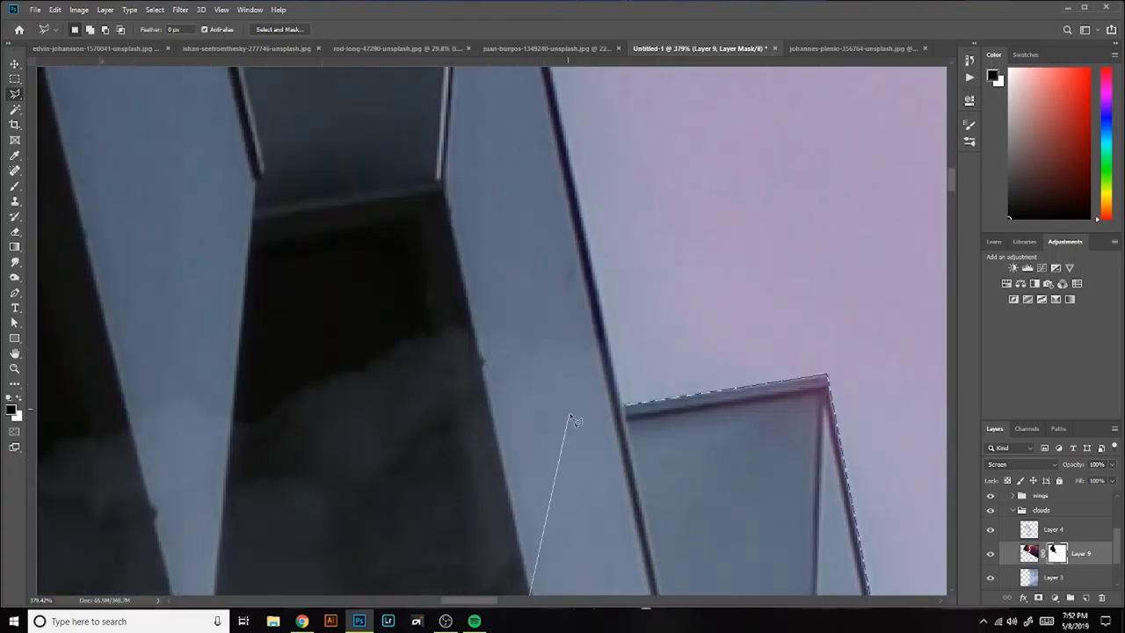
double_click(622, 409)
scroll(517, 199, down, 5)
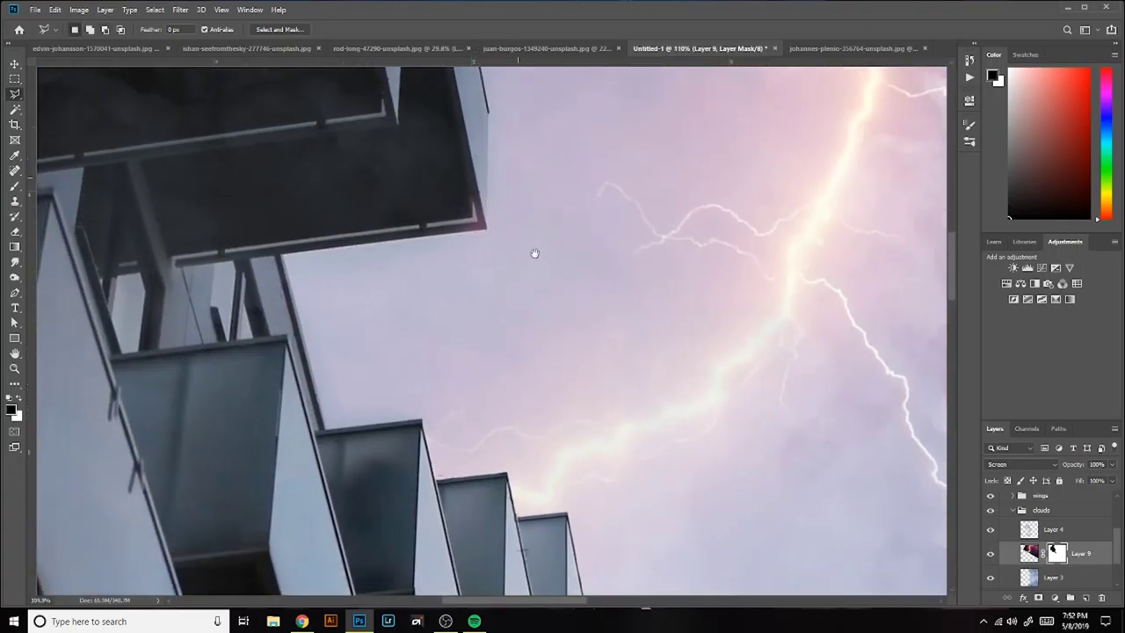
scroll(535, 253, up, 5)
key(b)
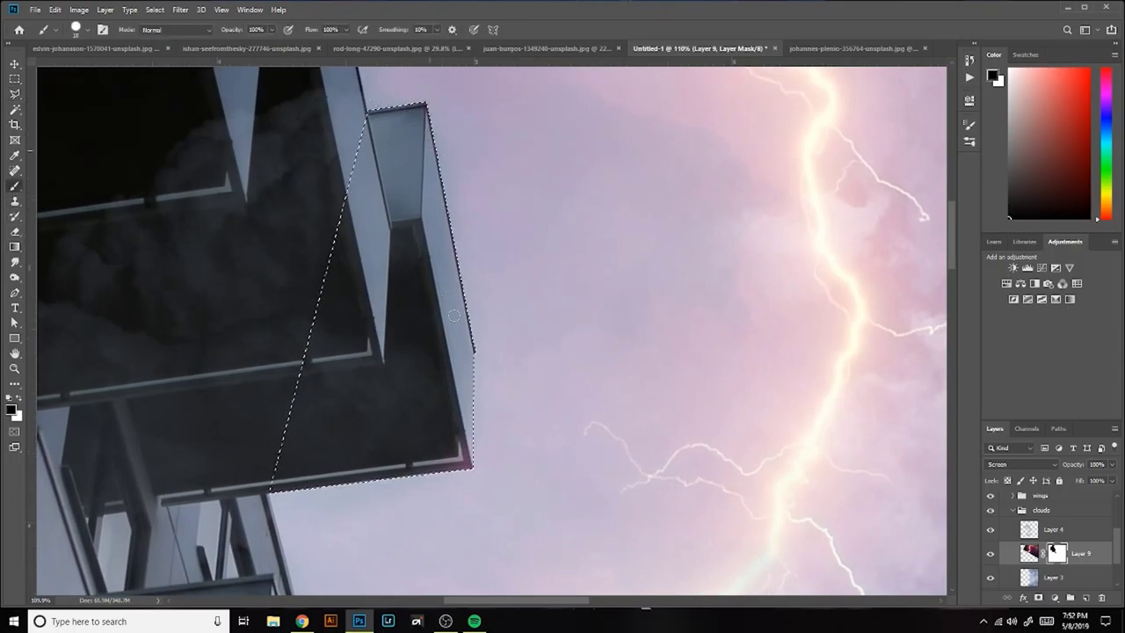
Step: Set the brush opacity to 28% for painting inside the selection
scroll(441, 270, down, 5)
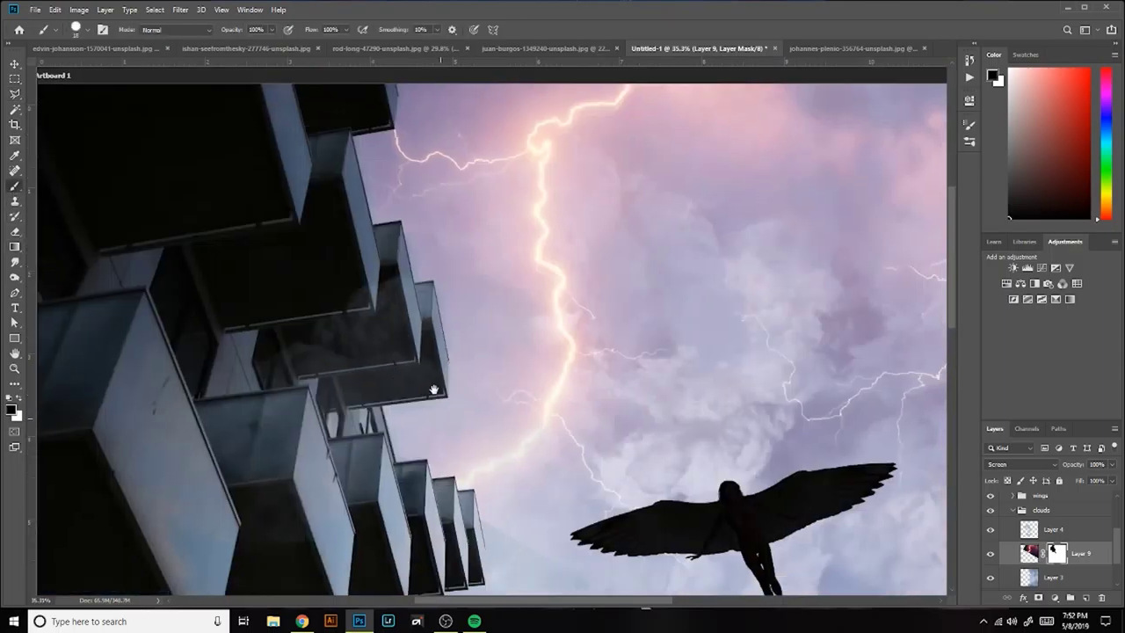
scroll(364, 318, down, 2)
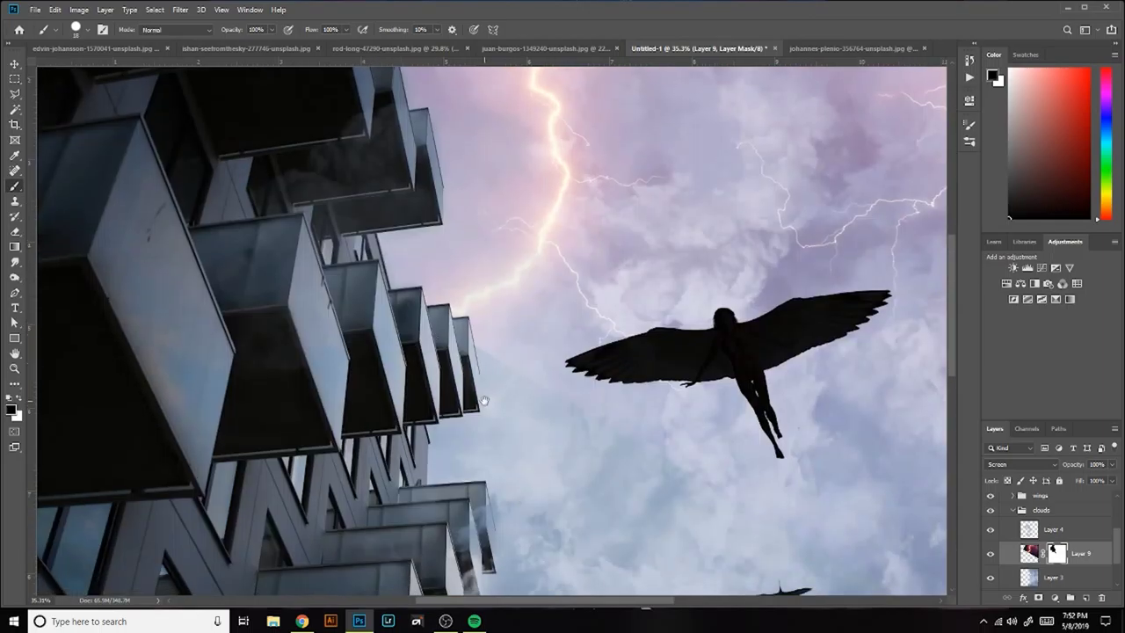
scroll(364, 318, down, 2)
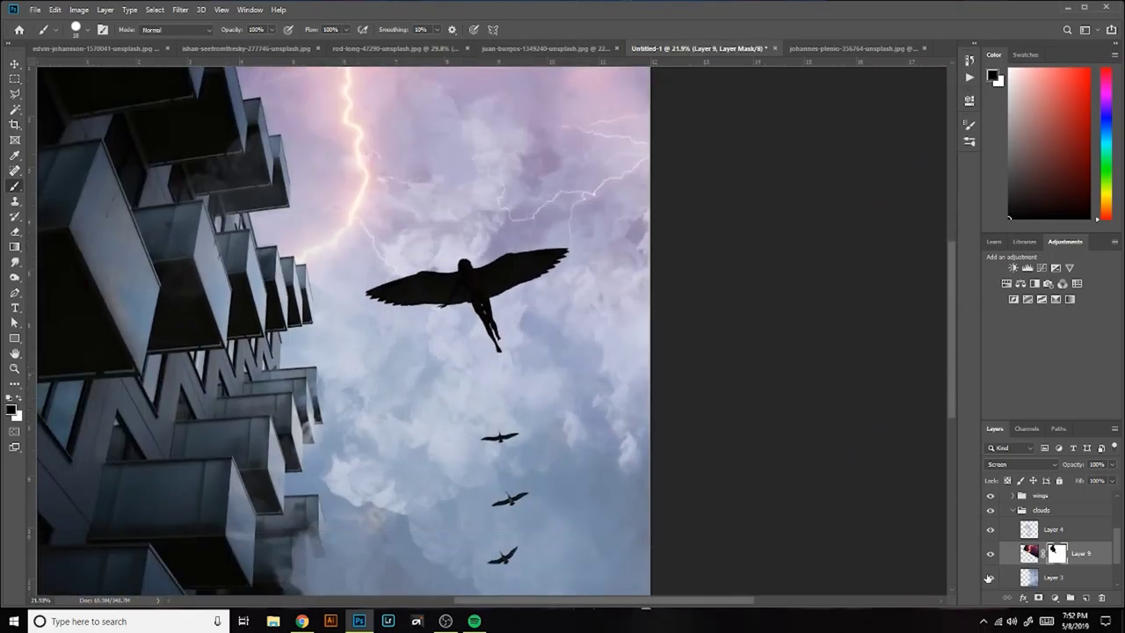
click(86, 30)
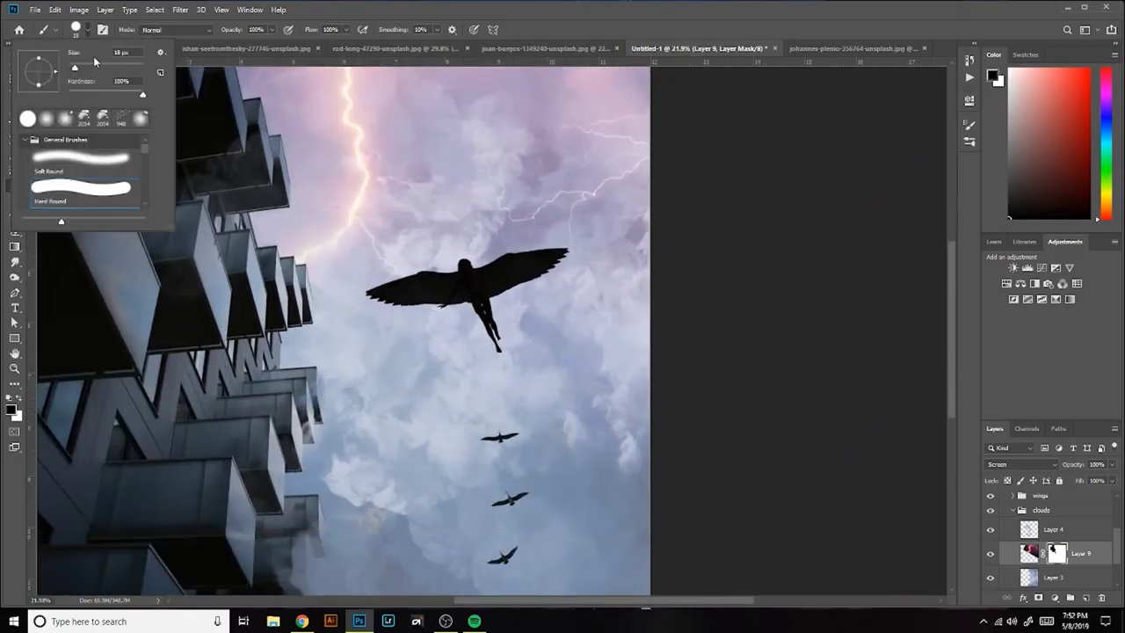
key(Return)
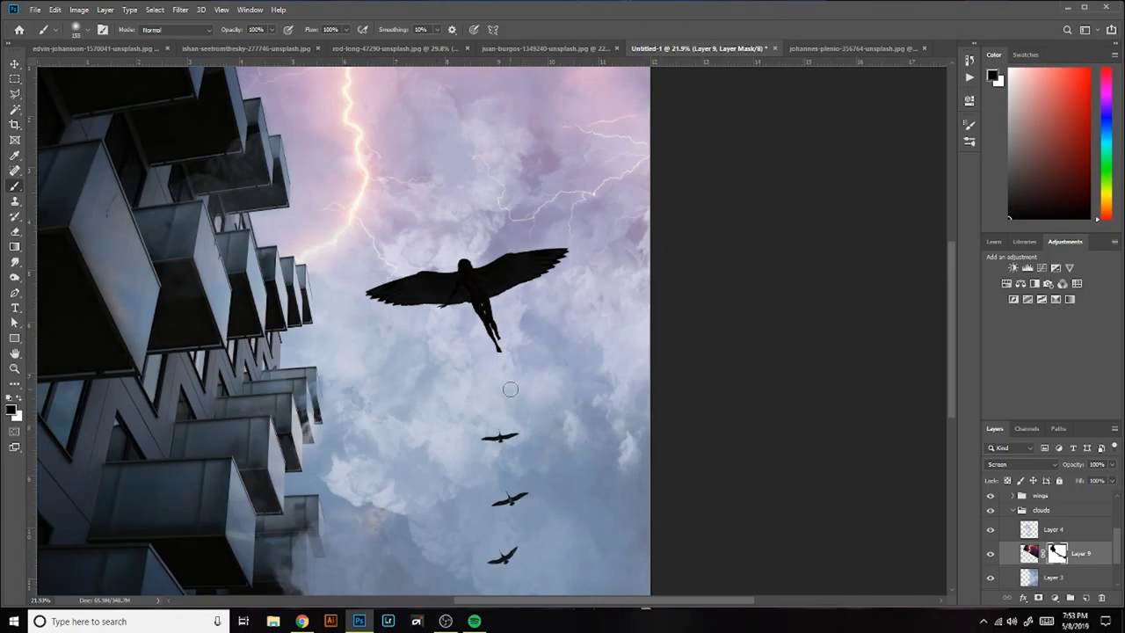
key(2)
key(8)
scroll(527, 440, down, 3)
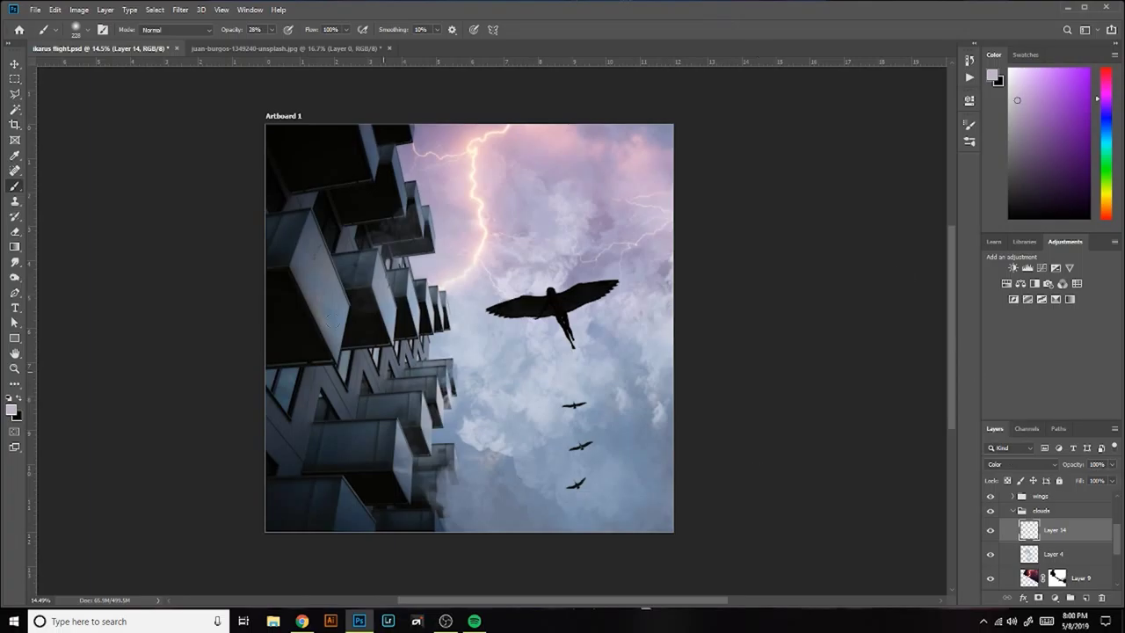
Step: Pick the cloud-shaped brush from the brush presets
click(87, 29)
click(53, 167)
key(Return)
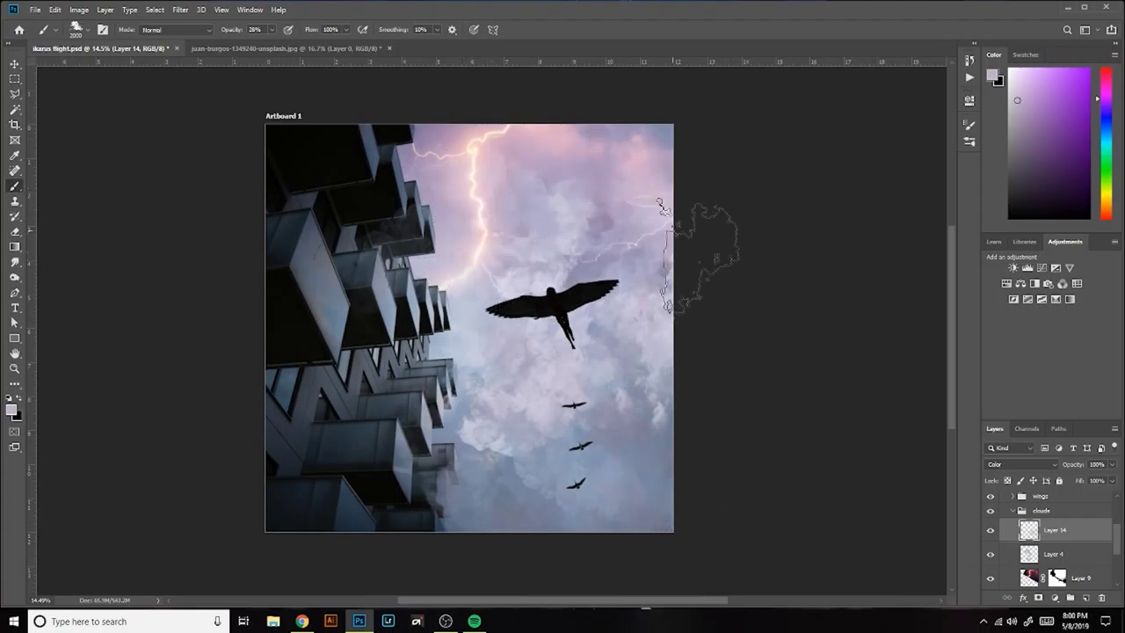
Step: Set Layer 14 to Hue blending at 100% opacity
click(1020, 463)
click(1013, 334)
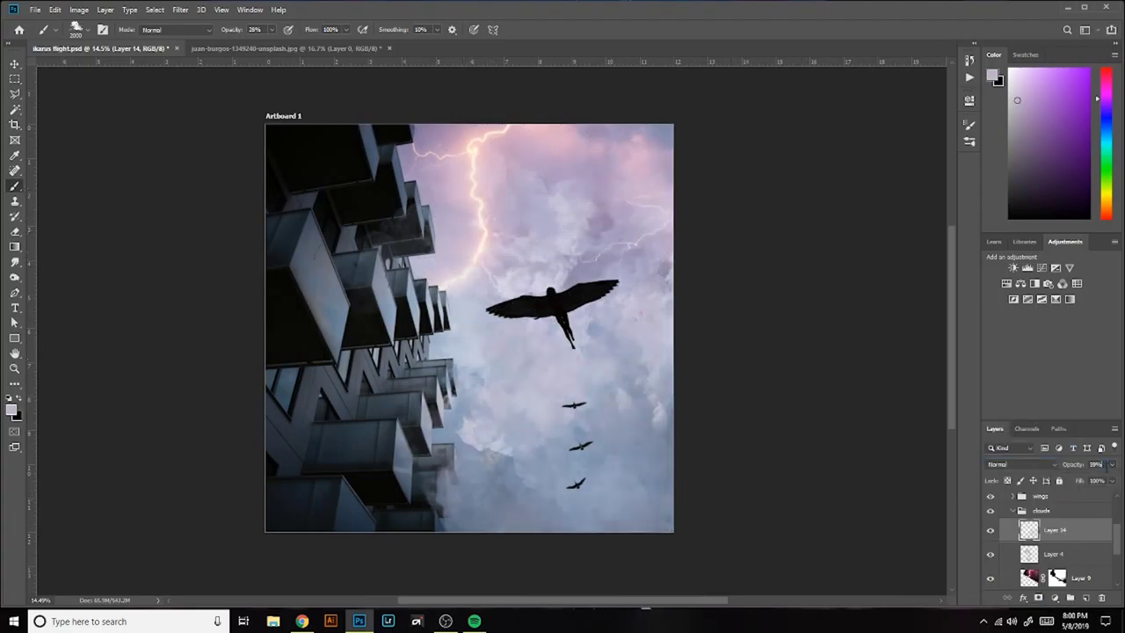
drag(1090, 481, 1114, 482)
click(1019, 463)
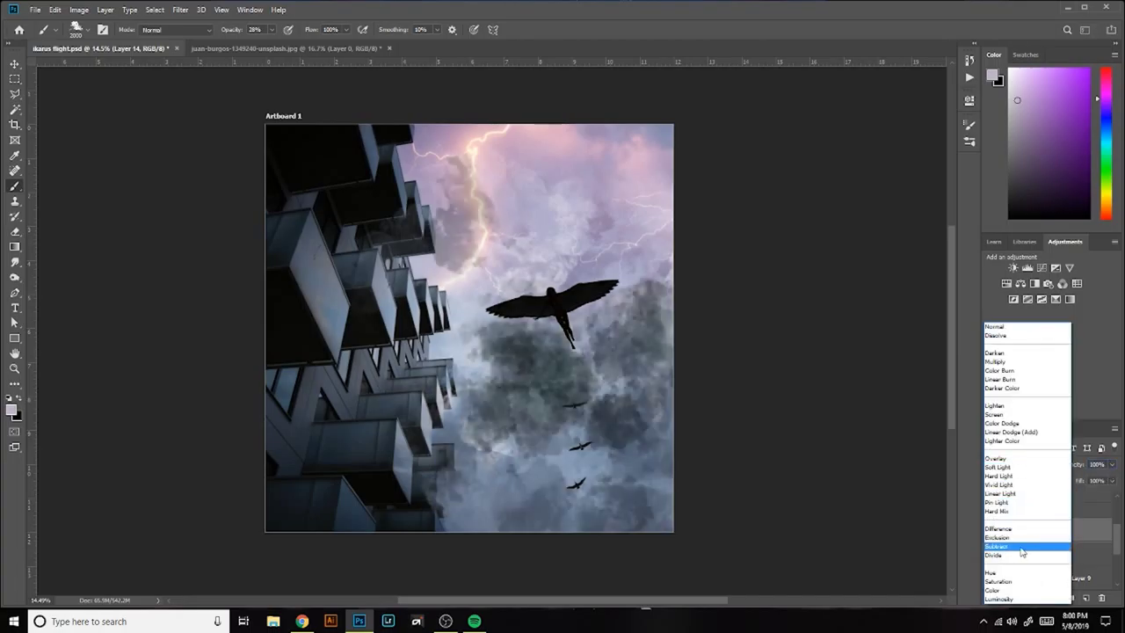
click(1016, 574)
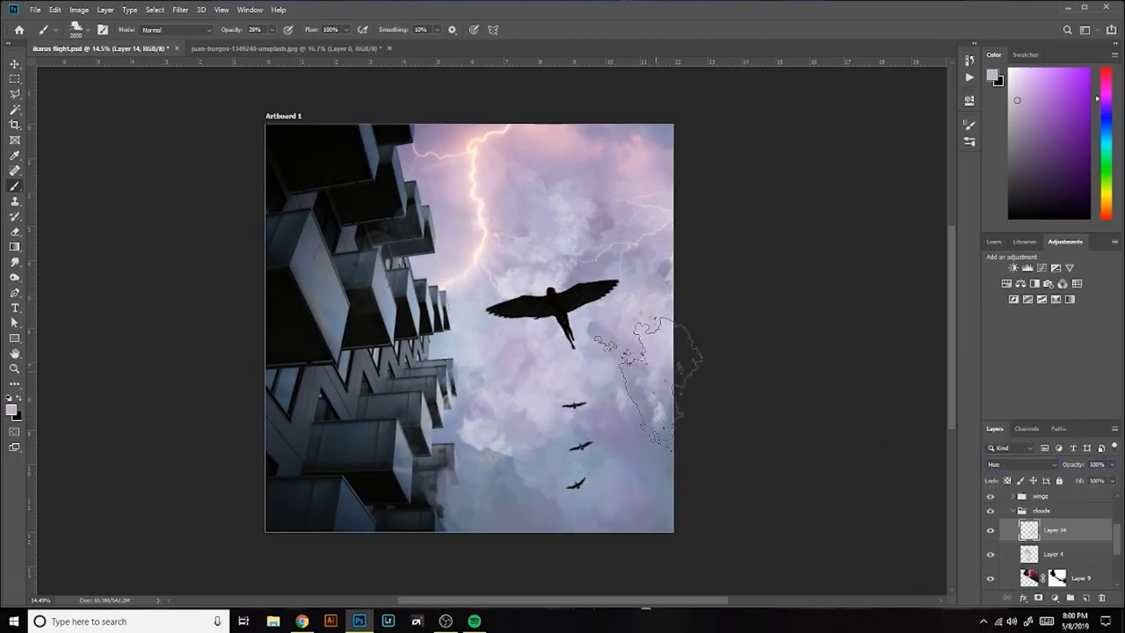
Step: Select the clouds group and fold it closed
scroll(774, 444, down, 3)
scroll(780, 398, up, 3)
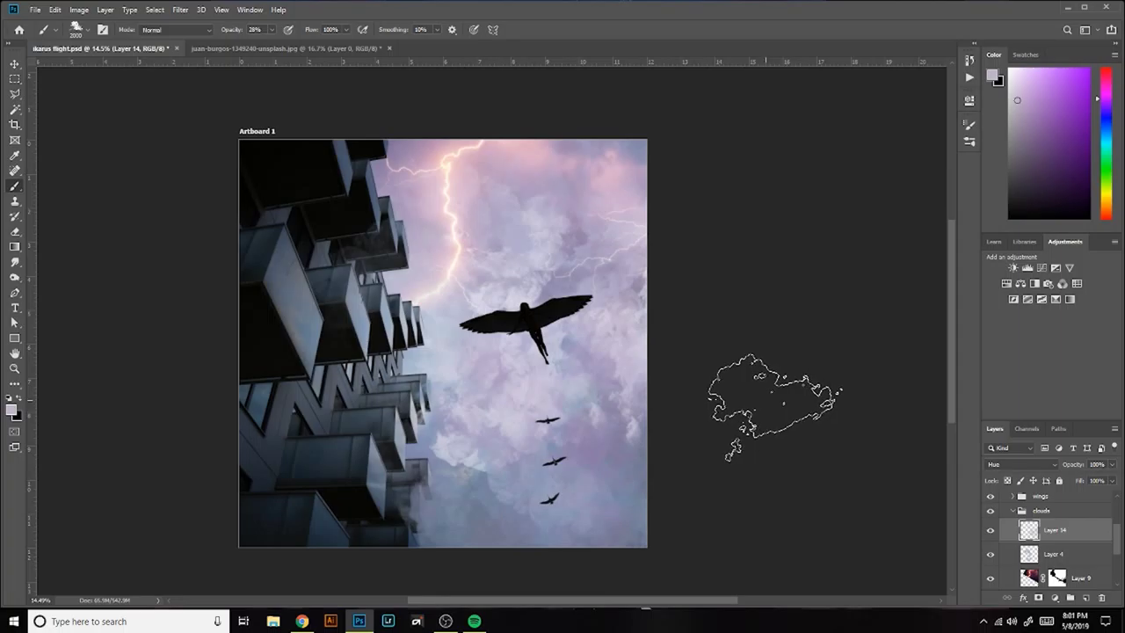
click(1011, 510)
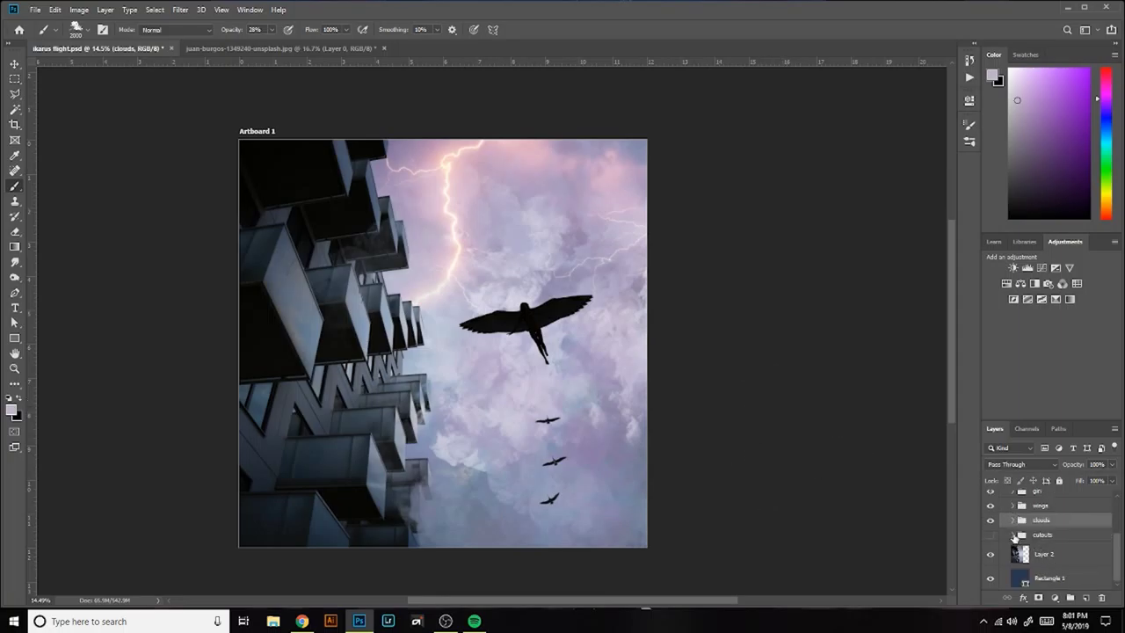
Step: Add a new layer in the wings group and paint a highlight along the right wing's top edge
click(1011, 495)
click(1085, 597)
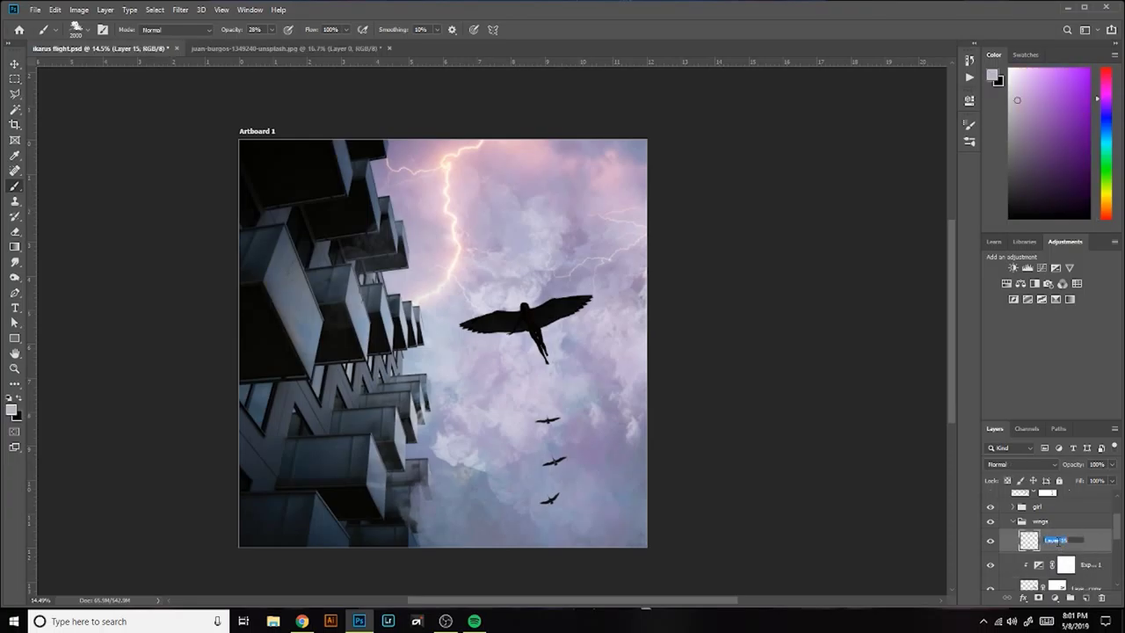
text(highlight)
key(Return)
scroll(526, 325, up, 5)
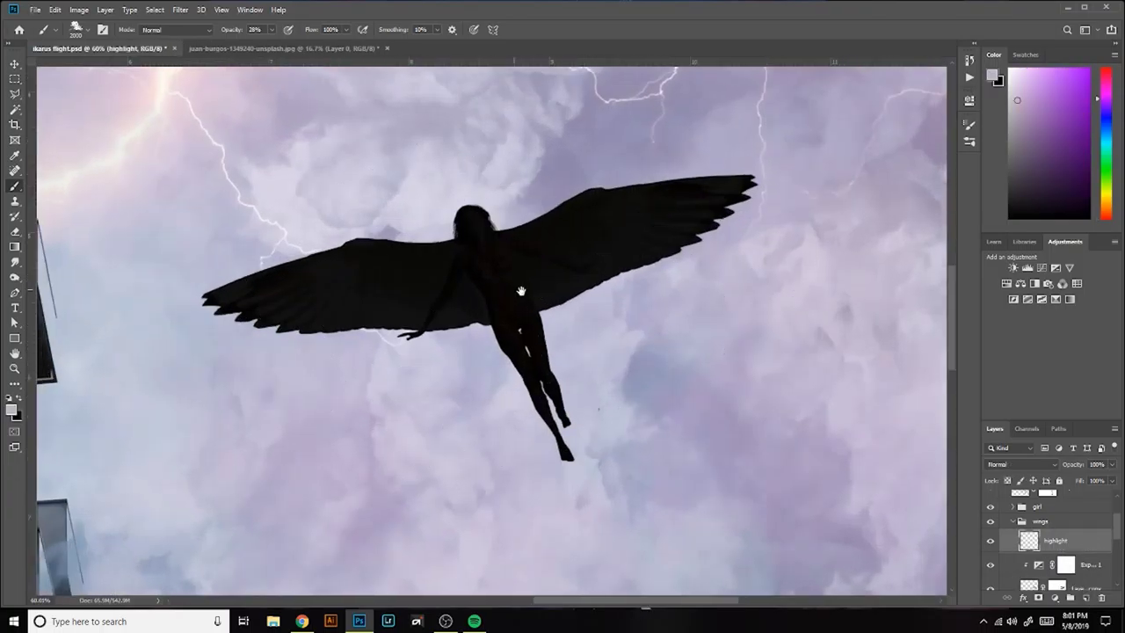
click(76, 29)
key(Return)
mouse_move(536, 221)
mouse_down()
mouse_move(585, 191)
mouse_move(657, 181)
mouse_up()
Step: Clip the highlight layer to the wings, keep Normal blending, and lower opacity to about 41%
right_click(1065, 546)
click(977, 276)
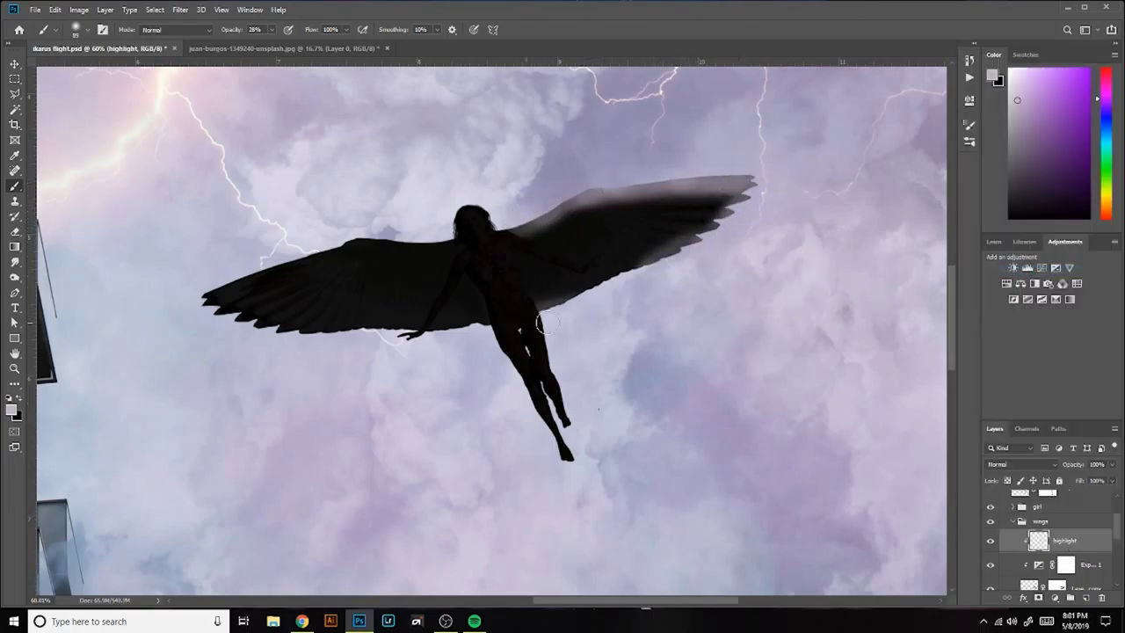
click(1019, 464)
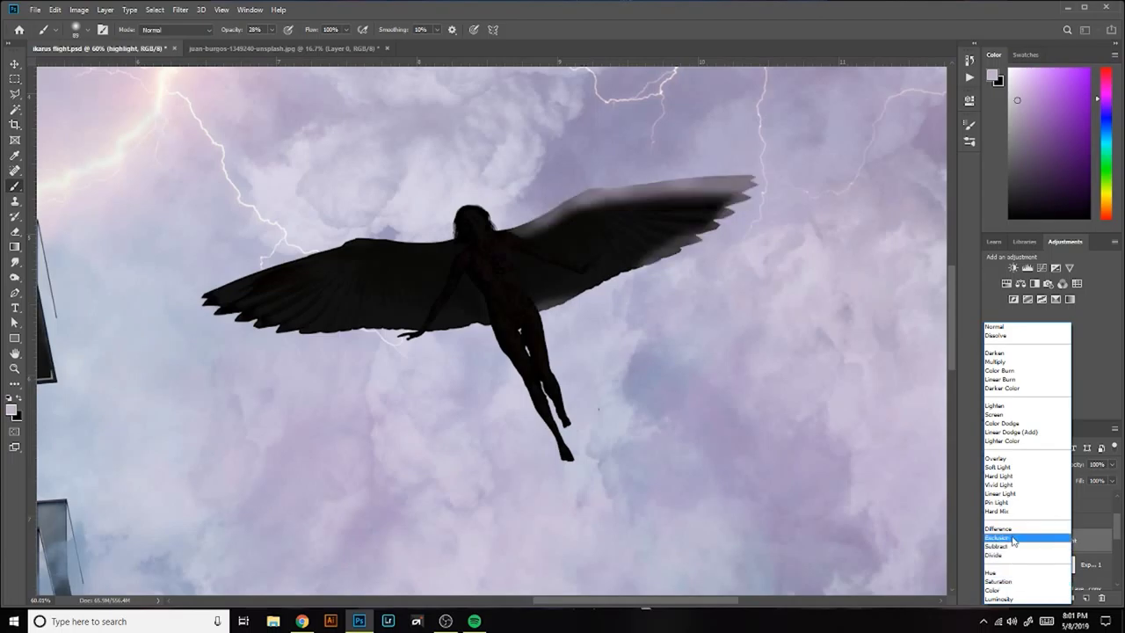
click(994, 326)
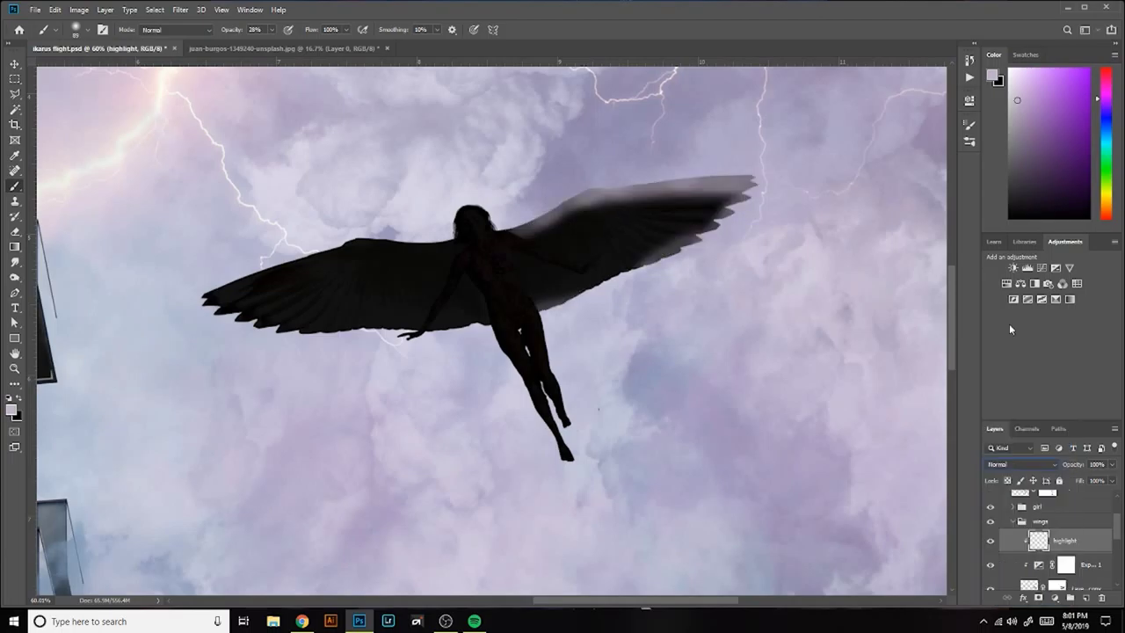
click(1111, 464)
drag(1114, 479, 1077, 479)
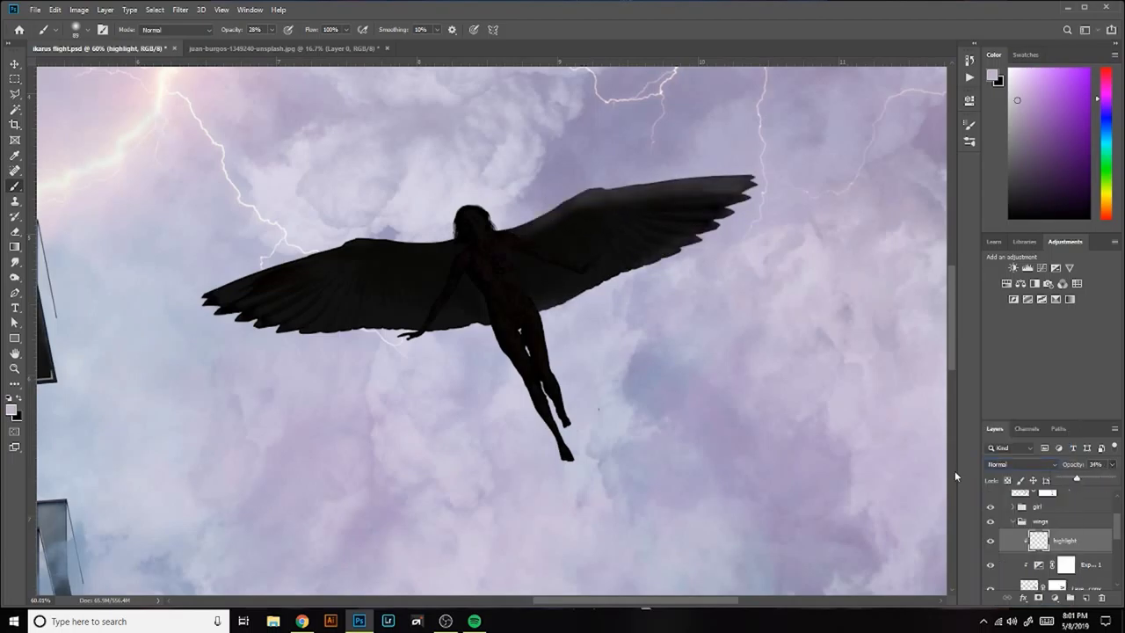
Step: Add another wing highlight layer and paint a brighter highlight across the left wing
click(1086, 597)
right_click(1063, 533)
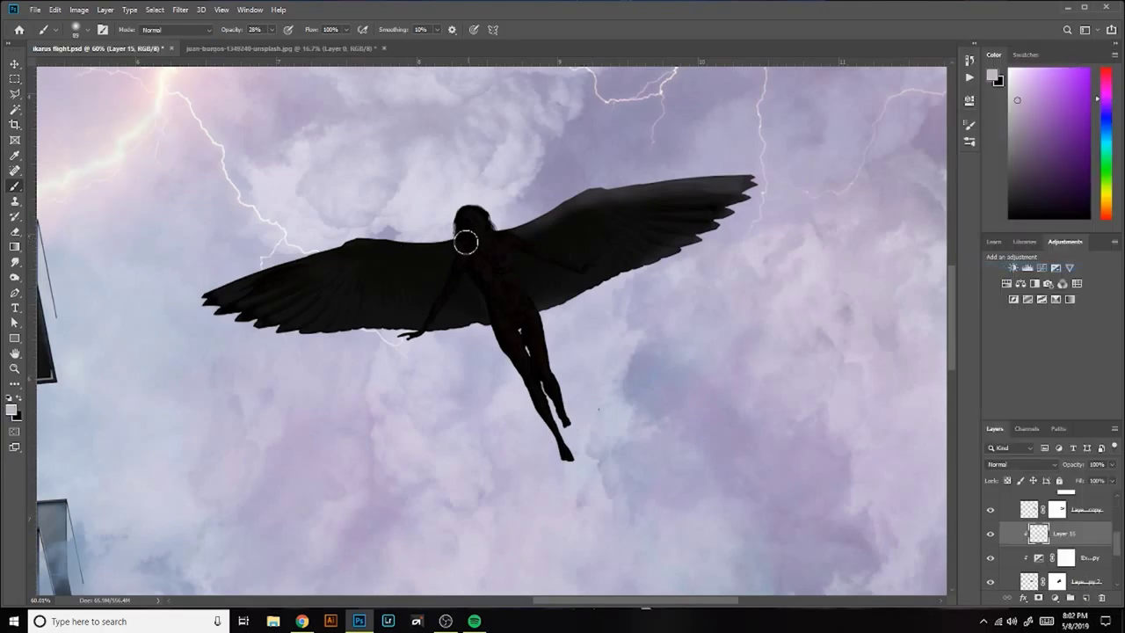
mouse_move(465, 238)
mouse_down()
mouse_move(185, 305)
mouse_move(439, 338)
mouse_up()
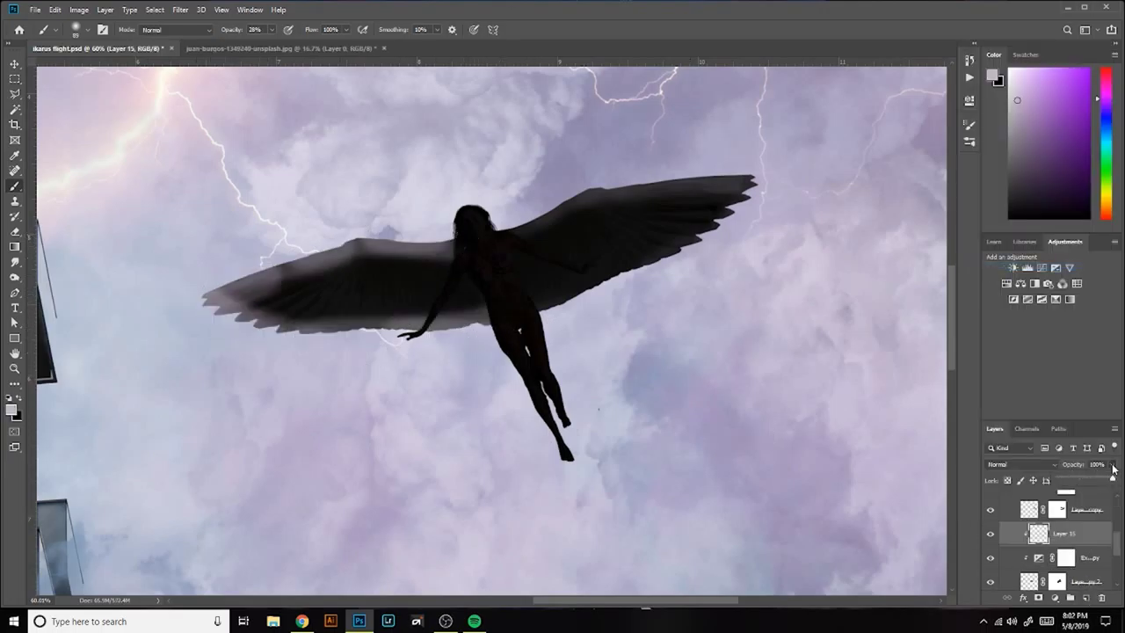
click(1112, 468)
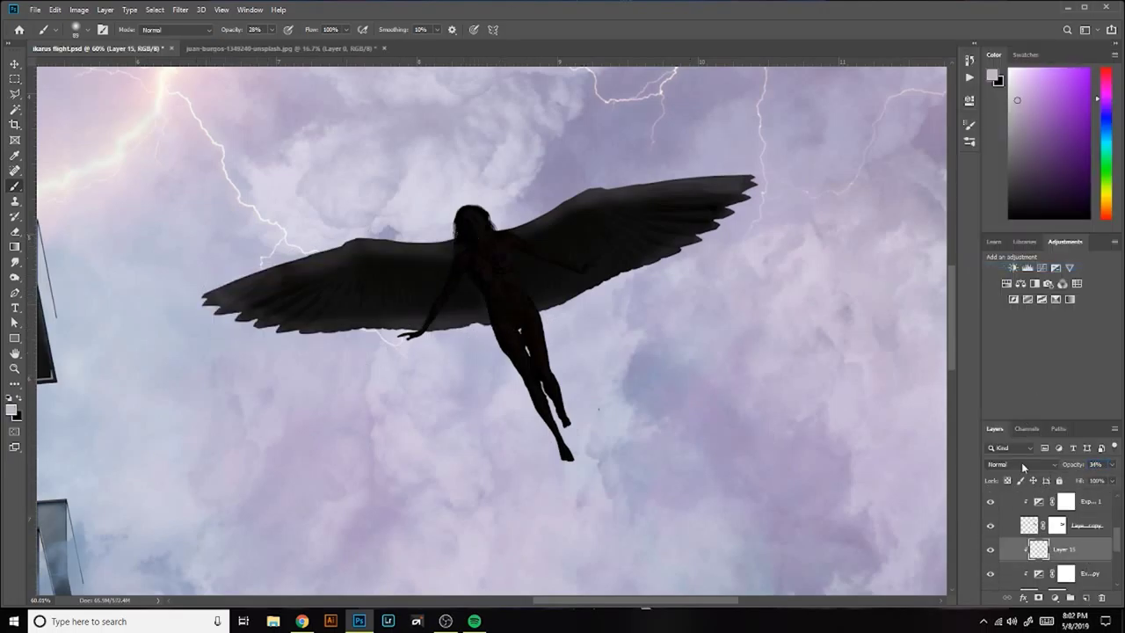
scroll(1079, 528, down, 2)
Step: Clip Layer 16 to the girl and paint light onto her head, body and legs
click(1080, 549)
key(ctrl+alt+g)
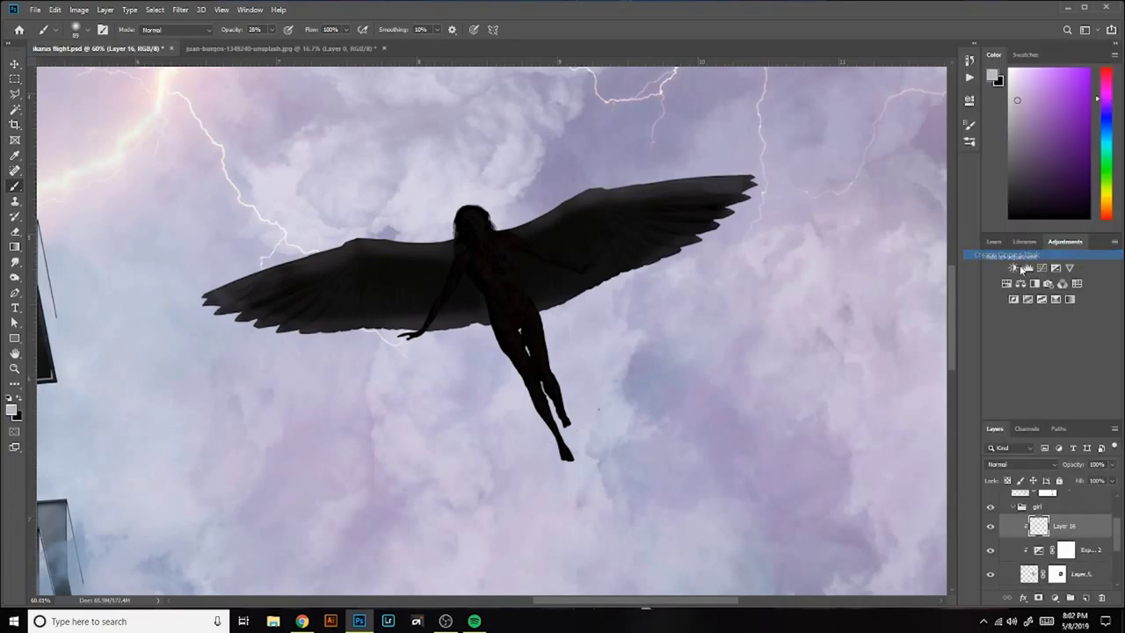
drag(446, 208, 483, 211)
mouse_move(417, 324)
mouse_down()
mouse_move(454, 313)
mouse_move(559, 492)
mouse_up()
scroll(551, 290, up, 3)
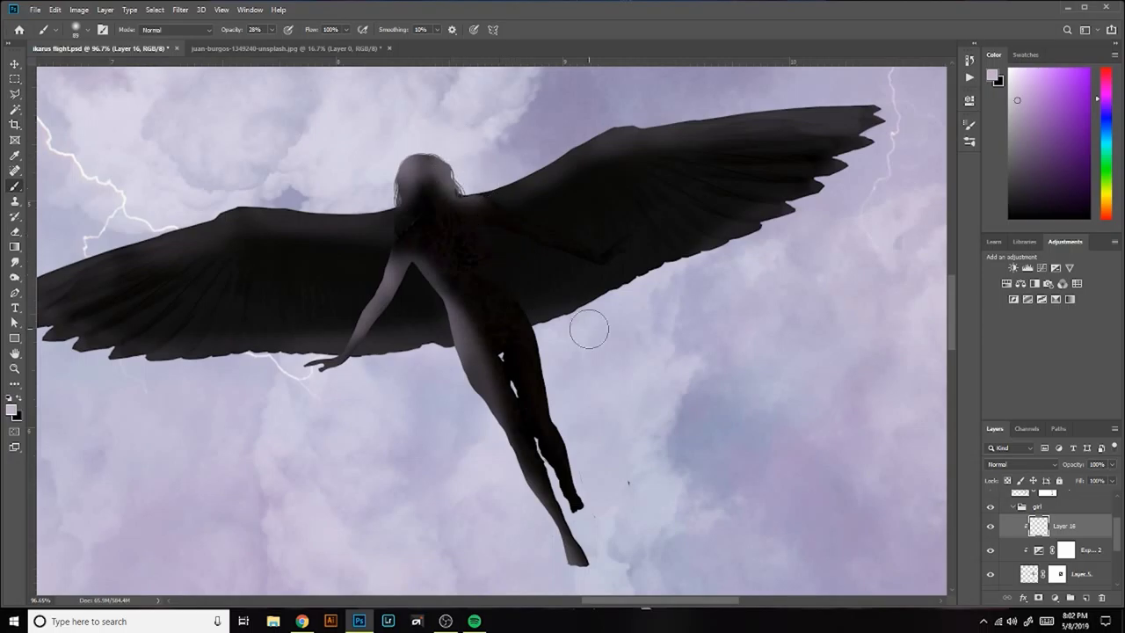
Step: Paint a light leg stroke with a smaller brush and set opacity to 34
click(85, 29)
double_click(77, 71)
drag(505, 356, 512, 395)
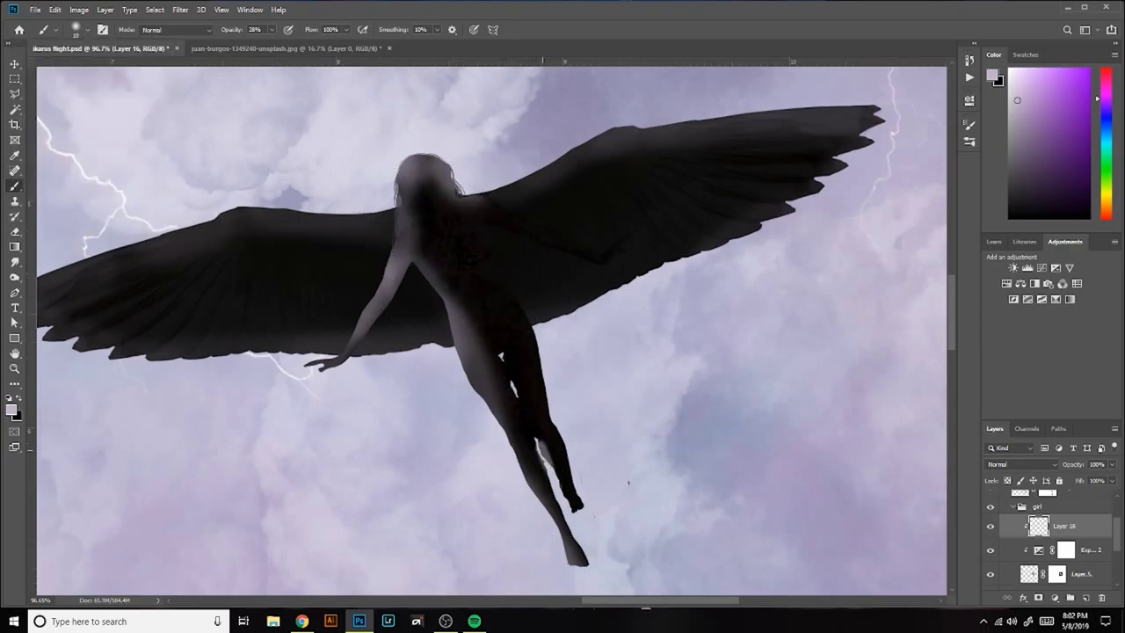
scroll(602, 496, down, 3)
text(34)
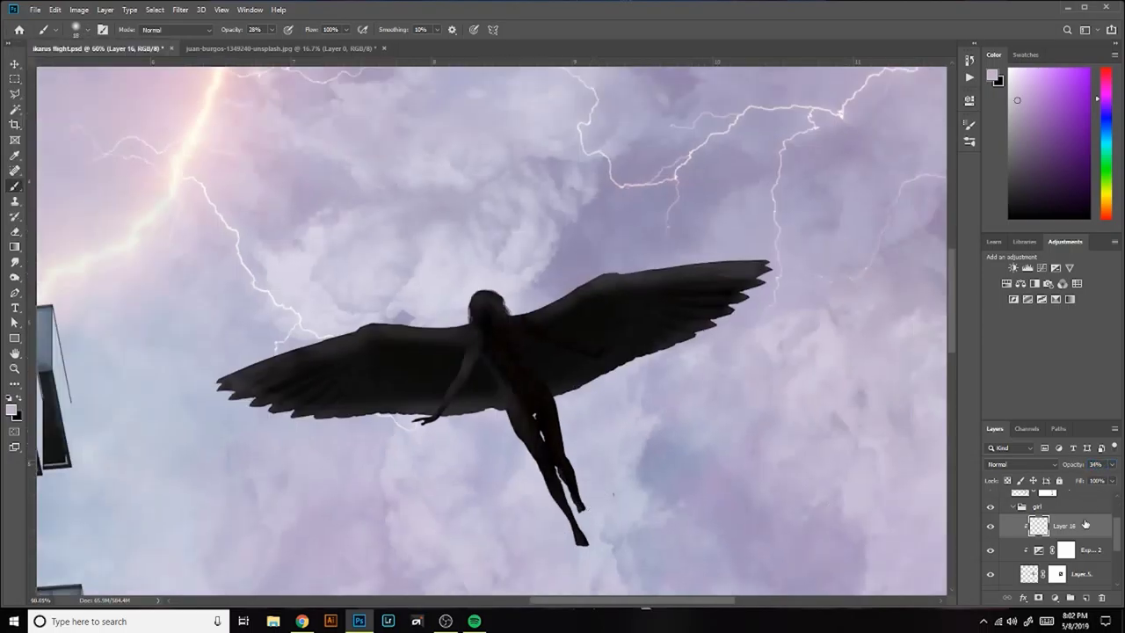
Step: Reduce the wing highlight Layer 15's fill slightly
scroll(582, 329, down, 3)
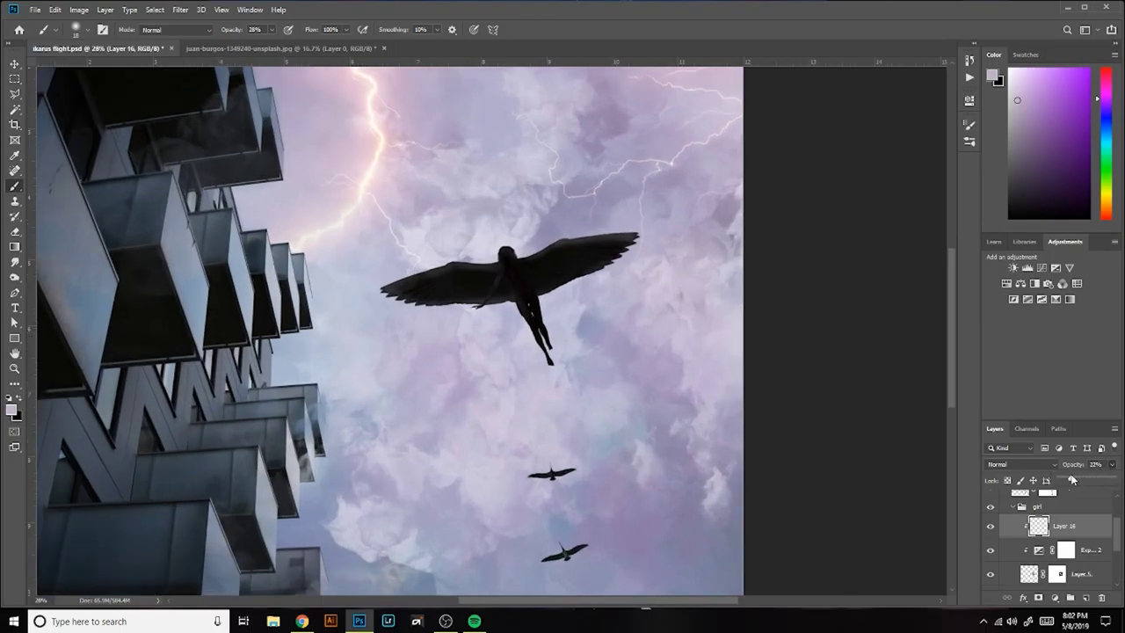
scroll(1080, 534, down, 2)
scroll(1081, 533, down, 2)
scroll(1081, 533, down, 1)
click(1090, 549)
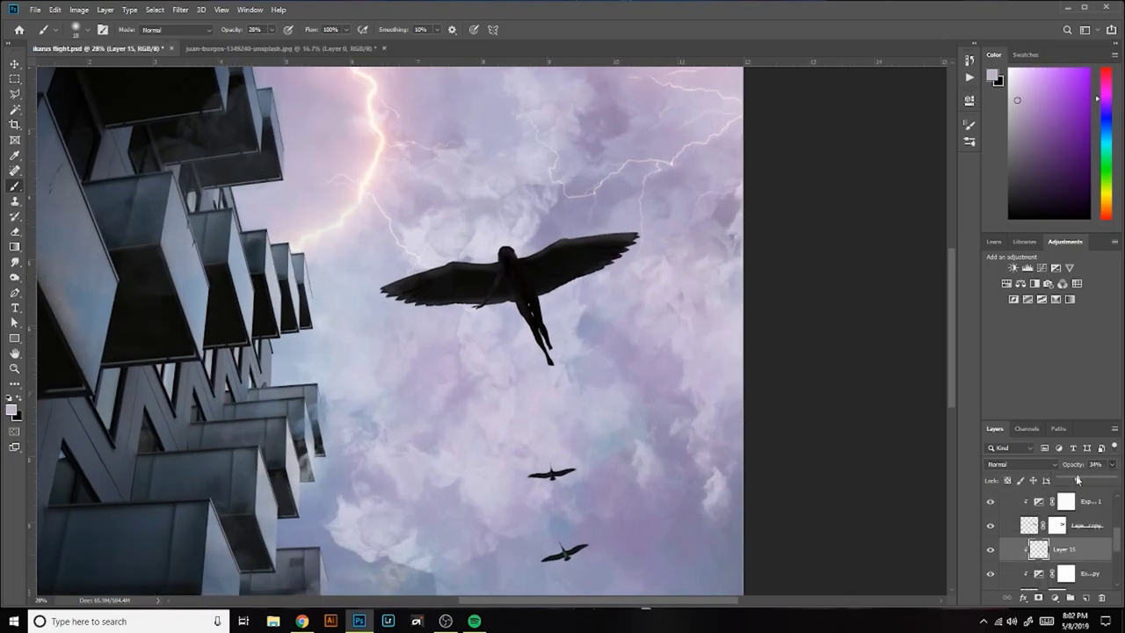
drag(1077, 478, 1073, 479)
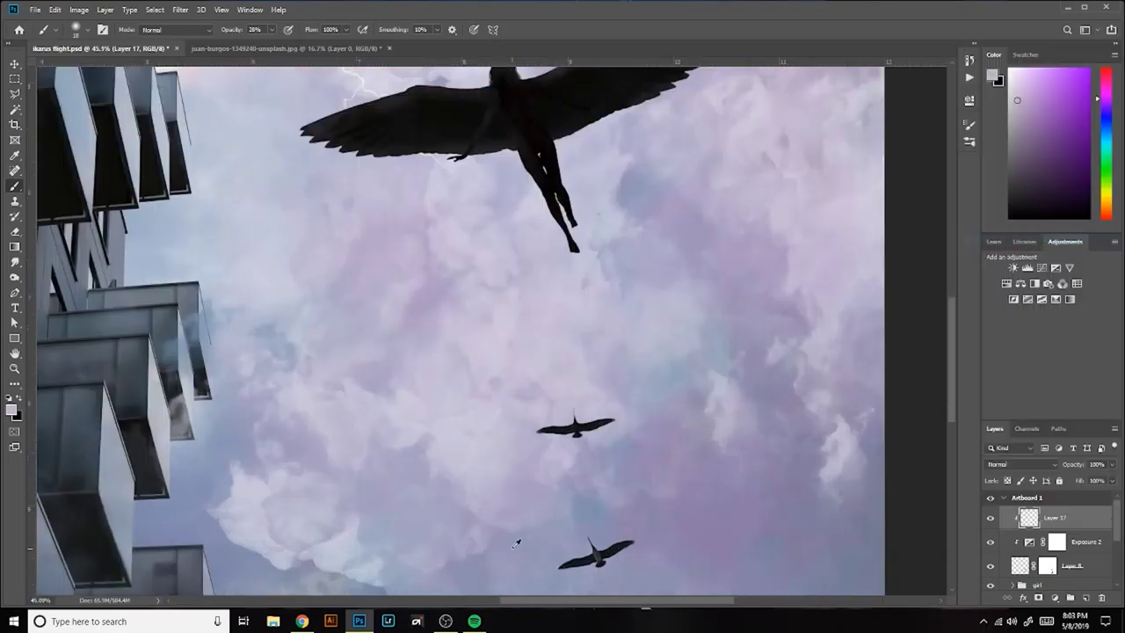
Step: Lower the bird highlight Layer 17 to 34% opacity and review the Exposure 2 settings
scroll(523, 523, up, 3)
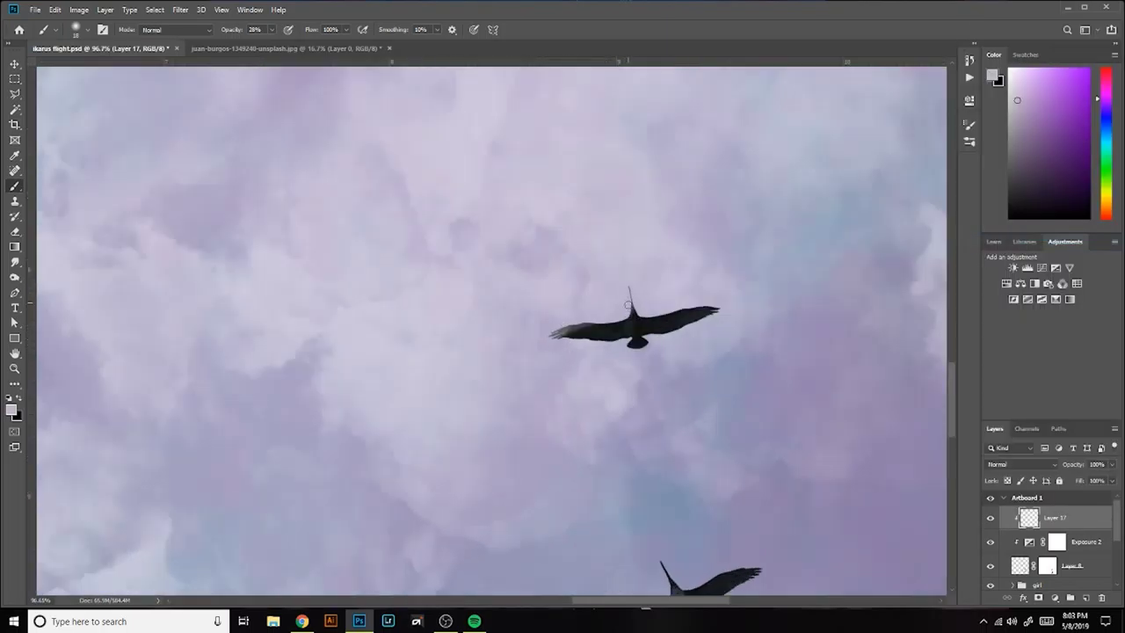
scroll(628, 339, down, 5)
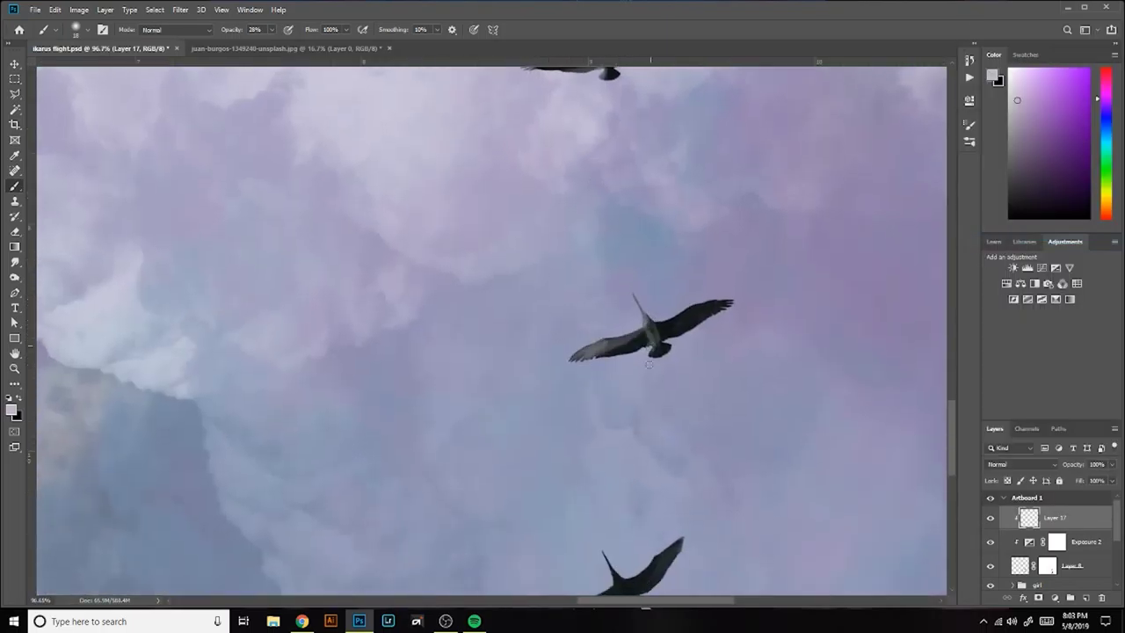
scroll(633, 331, down, 5)
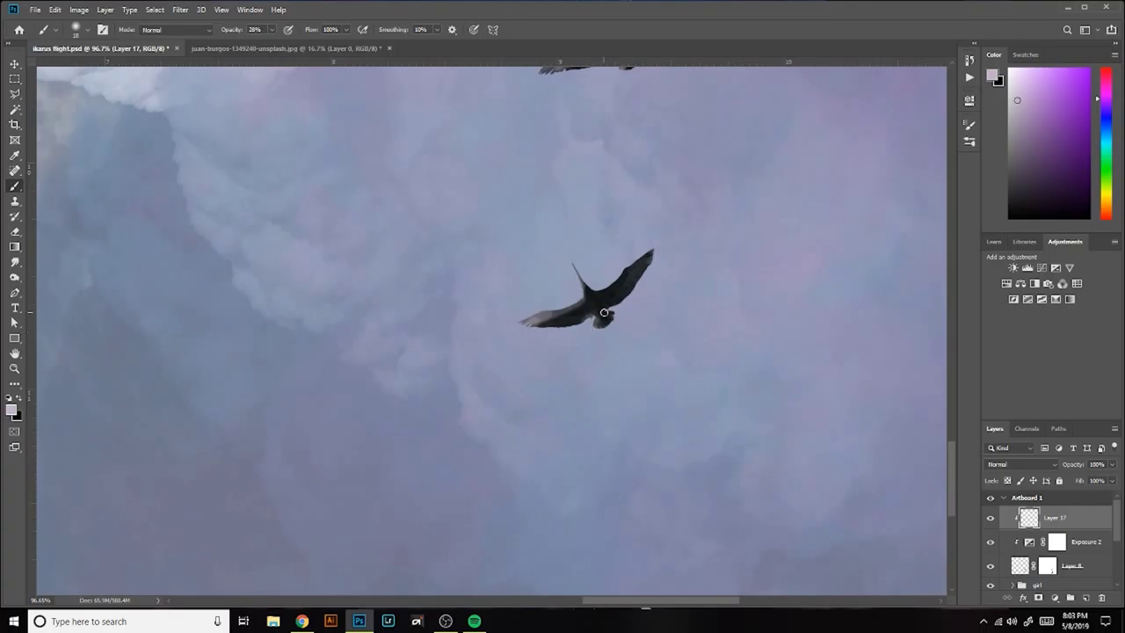
scroll(615, 334, up, 3)
scroll(562, 430, up, 2)
scroll(462, 263, up, 1)
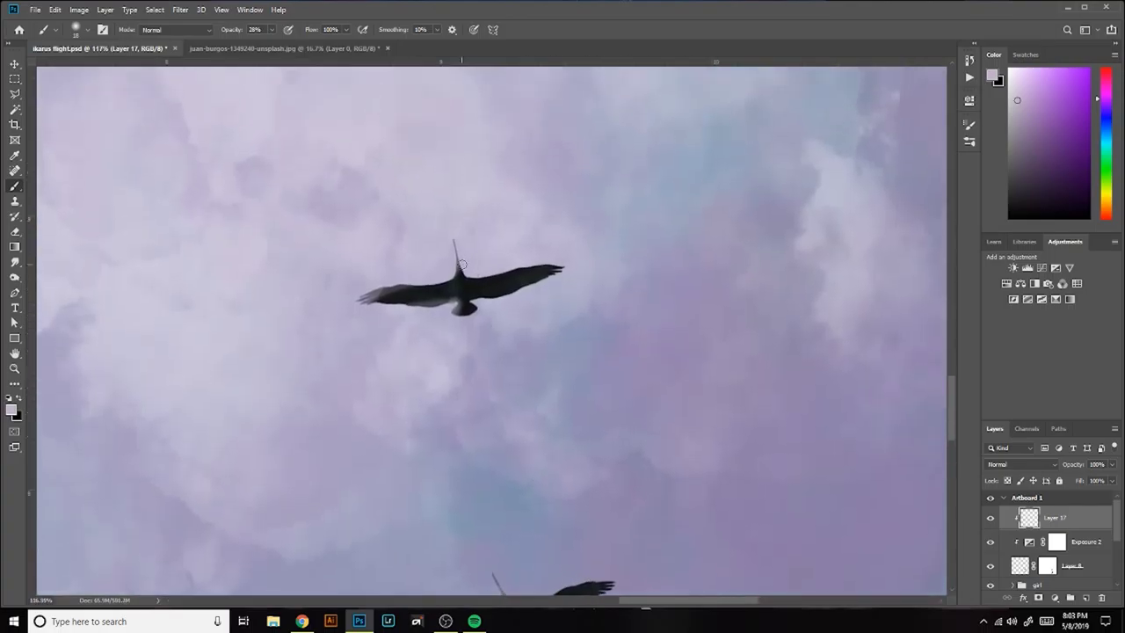
scroll(492, 304, down, 5)
drag(1107, 464, 1075, 468)
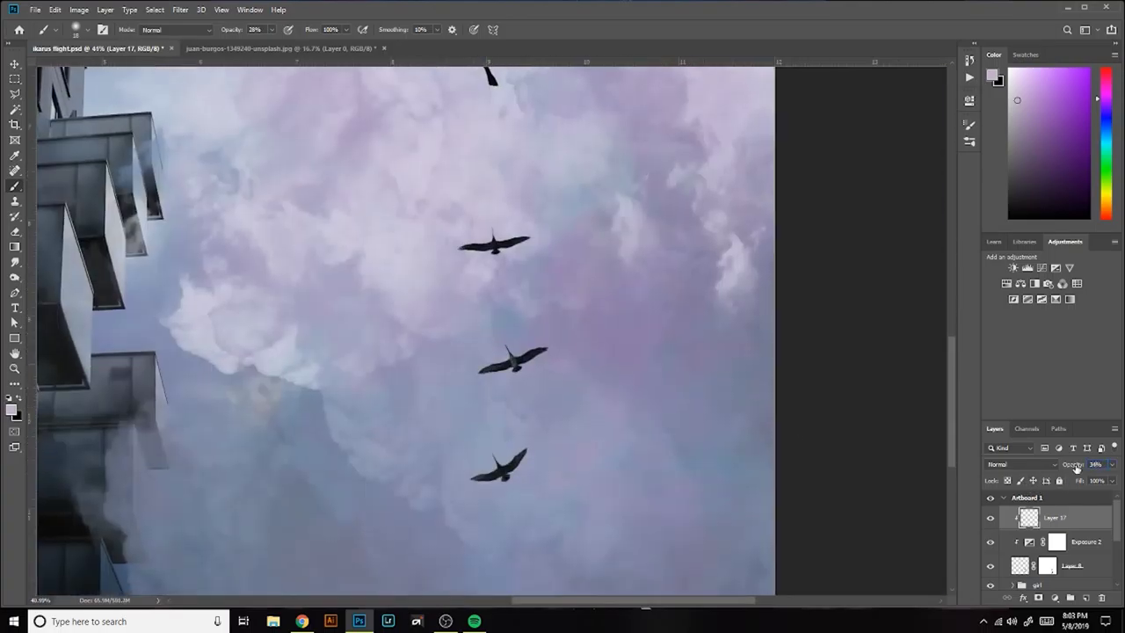
double_click(1020, 543)
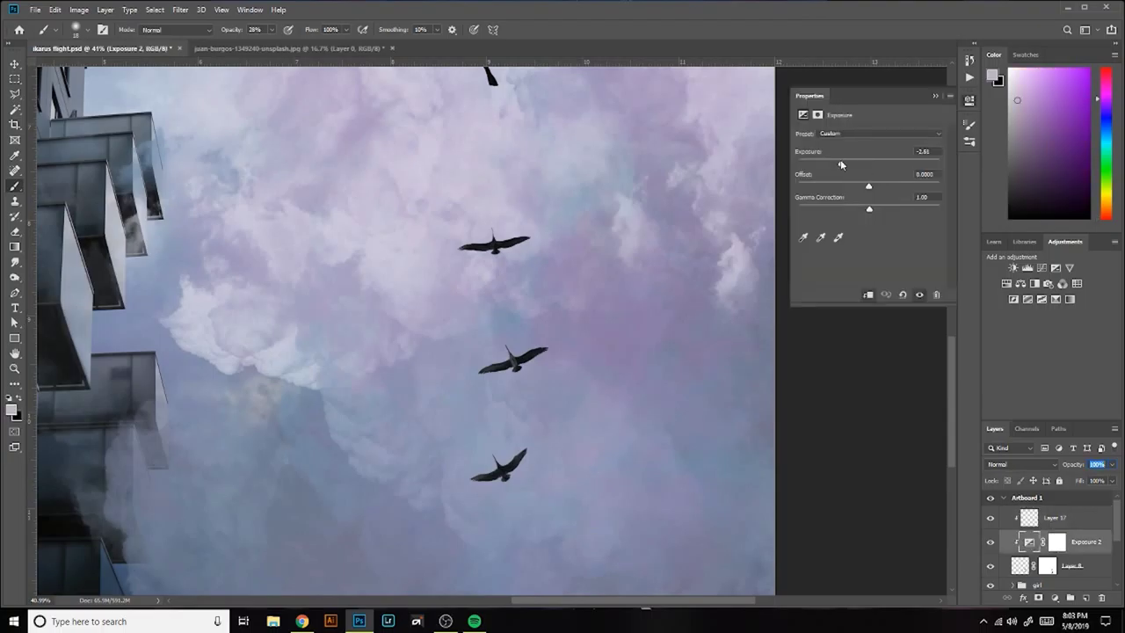
click(935, 95)
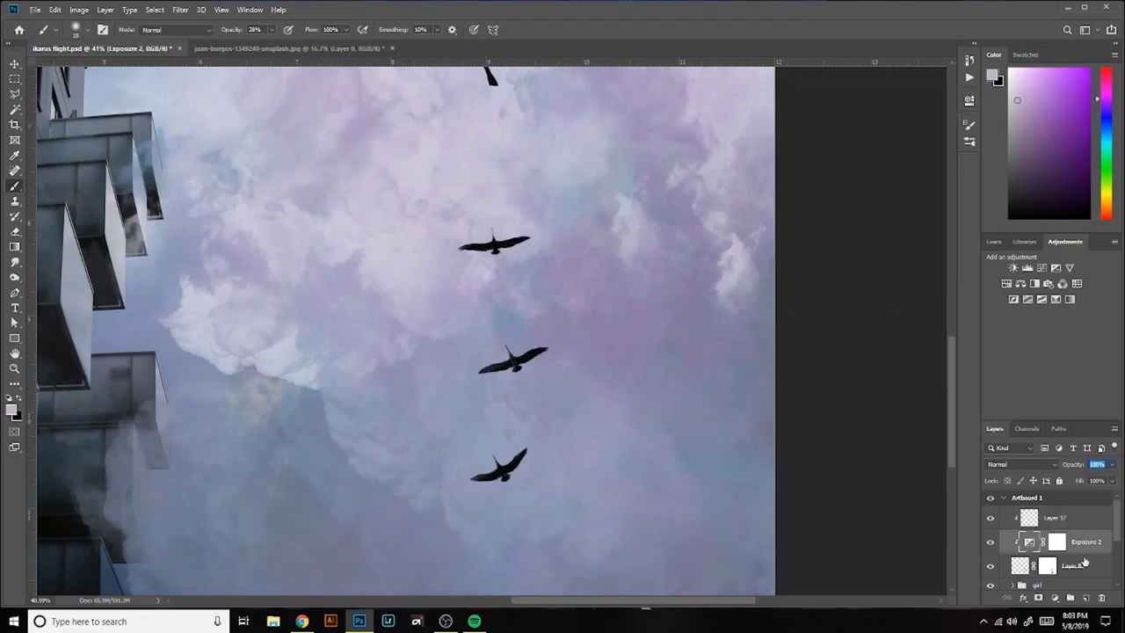